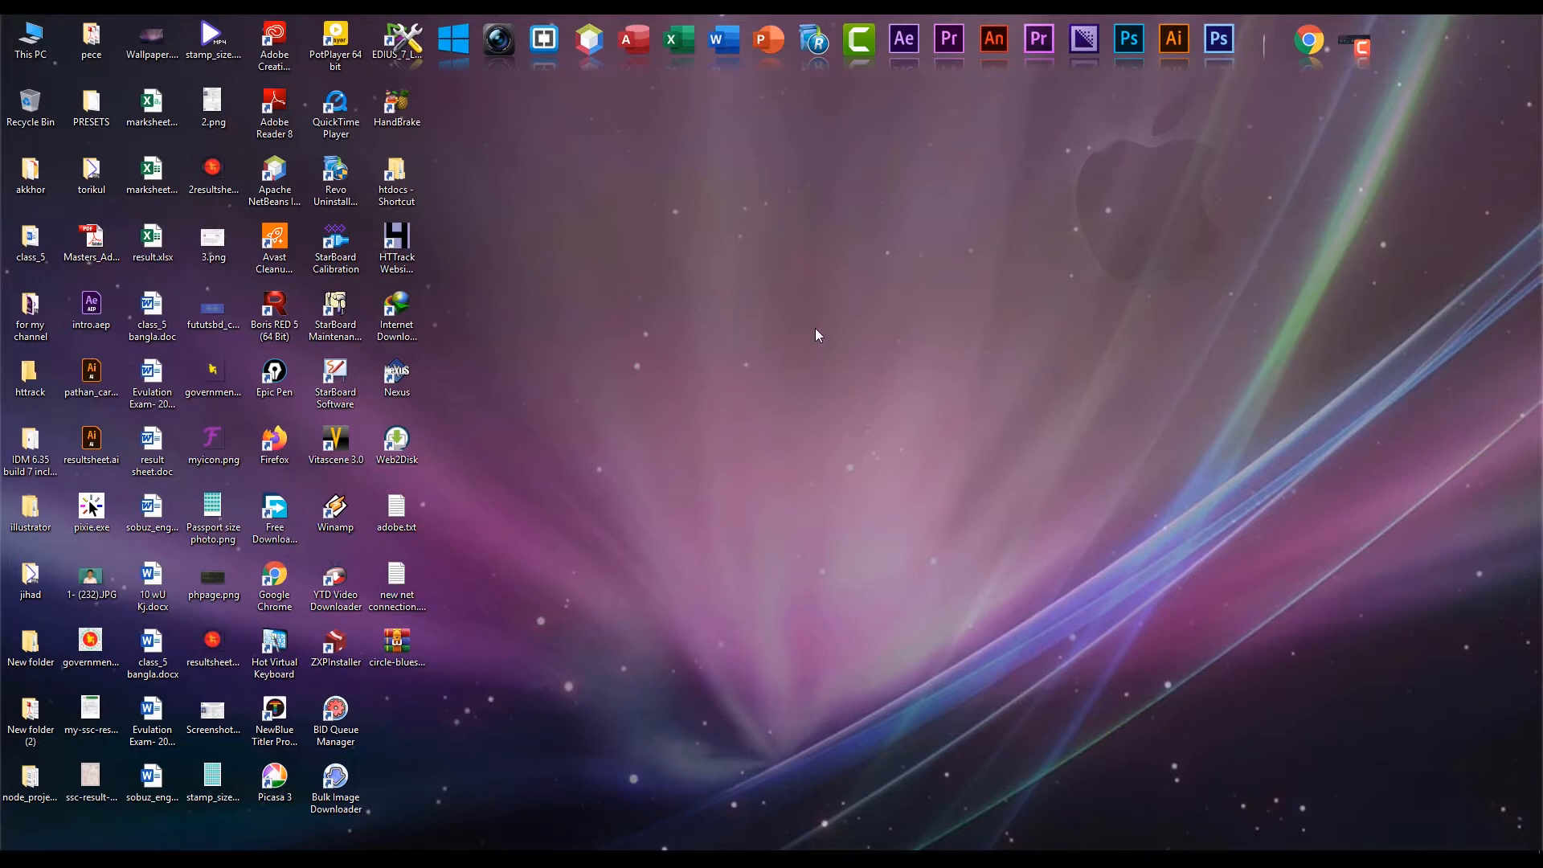
pyautogui.rightClick(736, 283)
pyautogui.click(772, 330)
pyautogui.rightClick(671, 266)
pyautogui.click(708, 313)
pyautogui.rightClick(764, 348)
pyautogui.click(807, 397)
pyautogui.rightClick(797, 294)
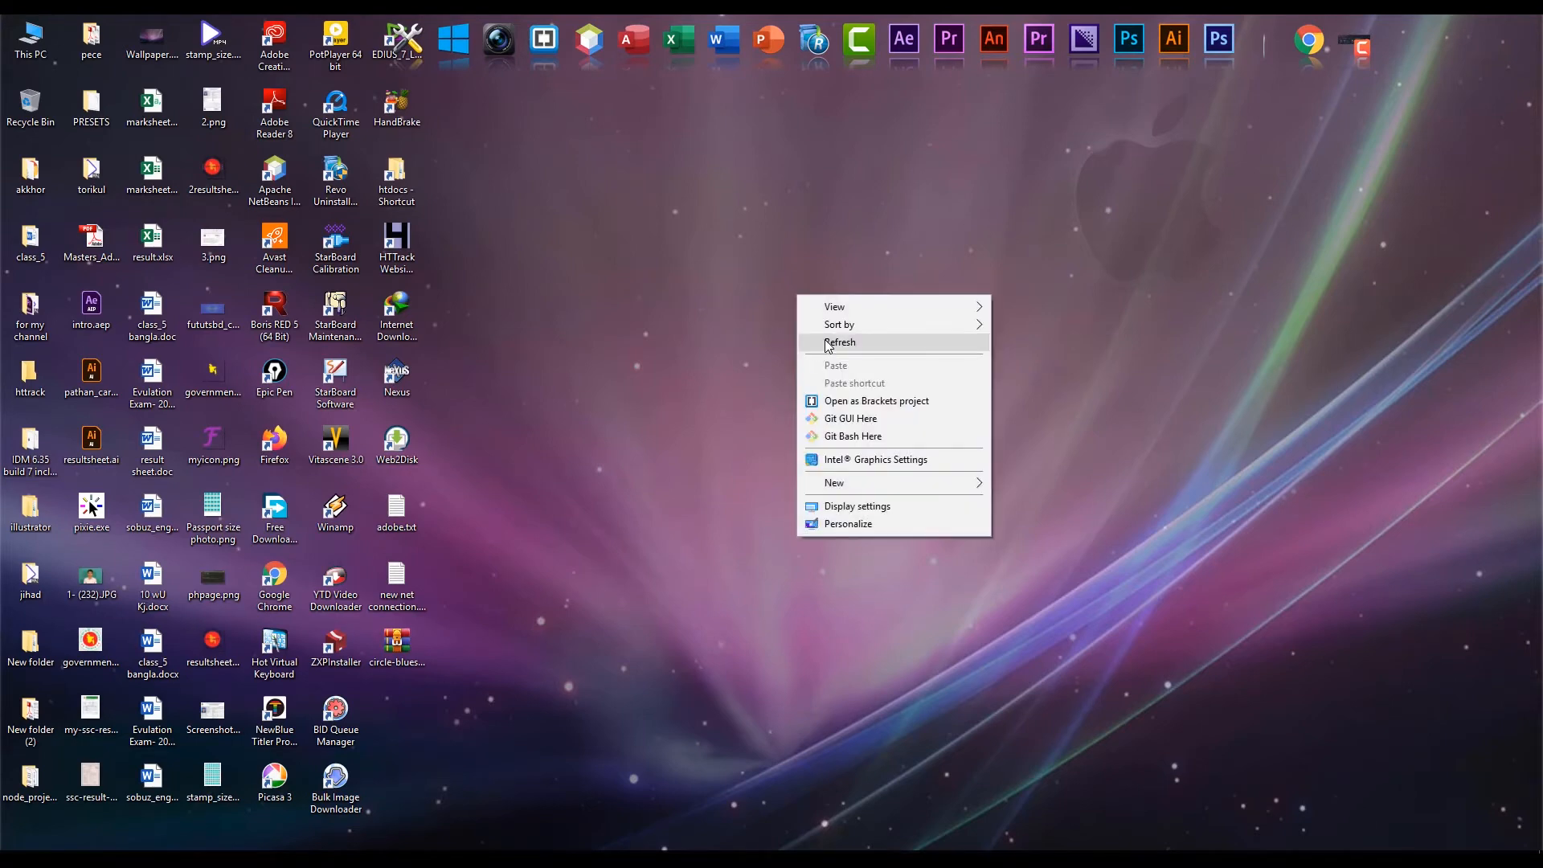
pyautogui.click(825, 341)
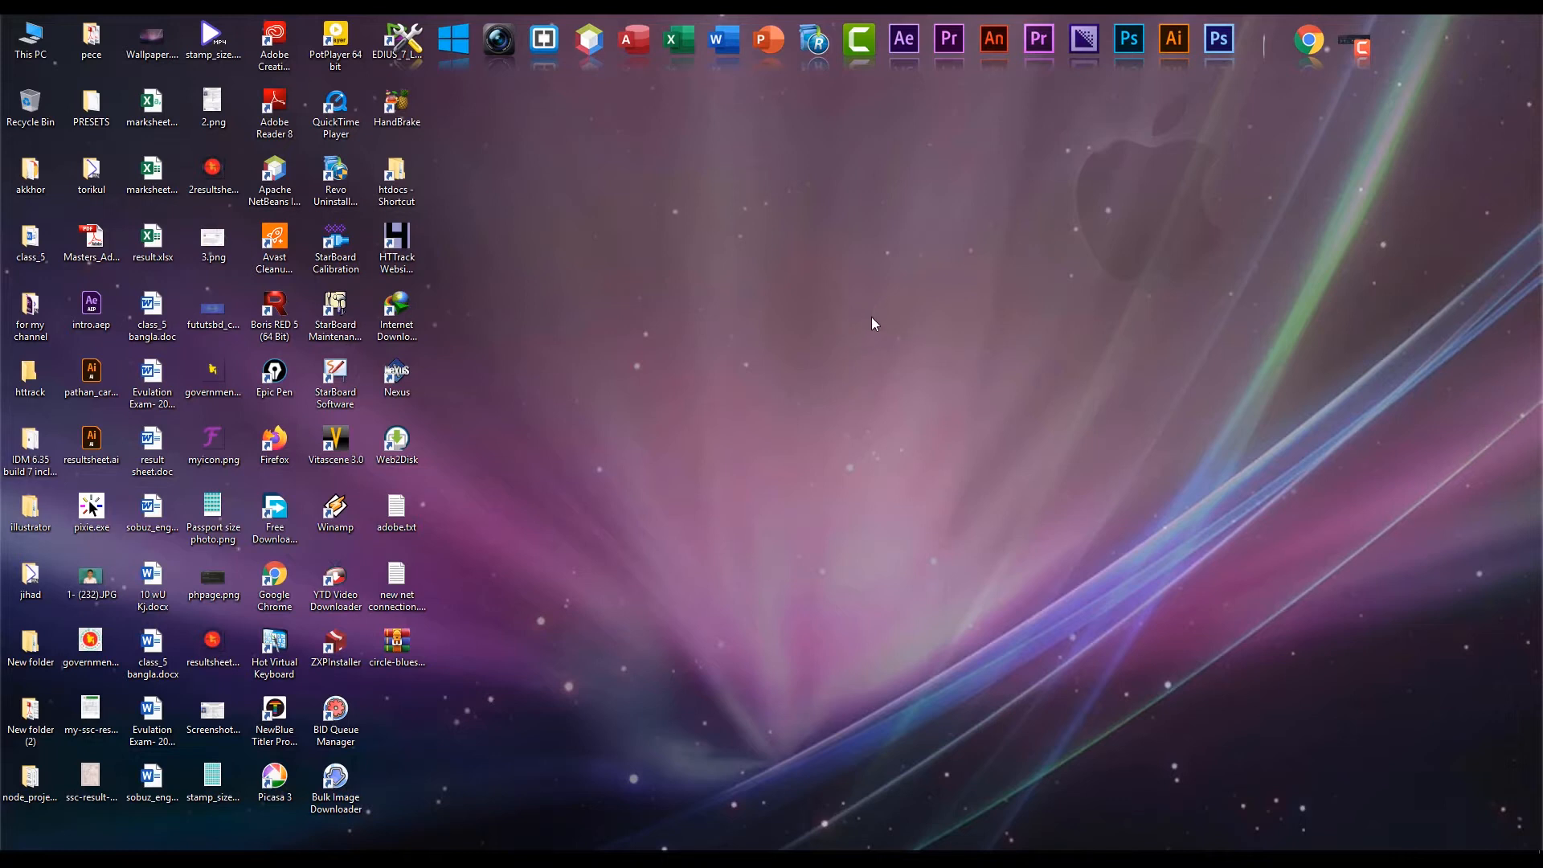
pyautogui.rightClick(893, 287)
pyautogui.click(929, 335)
pyautogui.rightClick(889, 283)
pyautogui.click(926, 339)
pyautogui.rightClick(882, 266)
pyautogui.click(919, 315)
# Launch Adobe Illustrator from the desktop and start setting up a new document.
pyautogui.click(1176, 58)
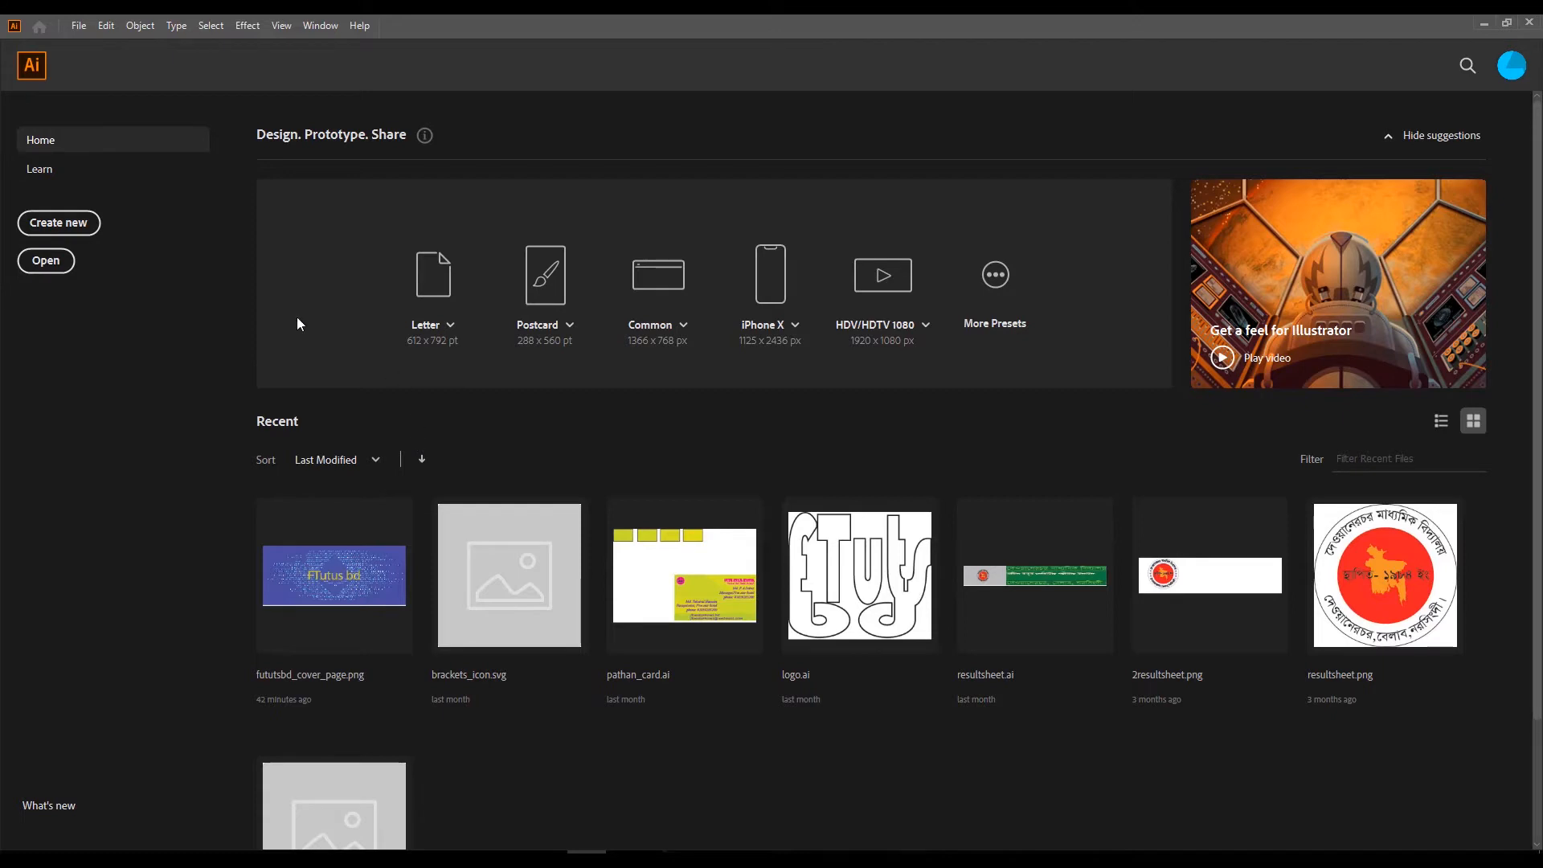
pyautogui.click(78, 26)
pyautogui.click(102, 44)
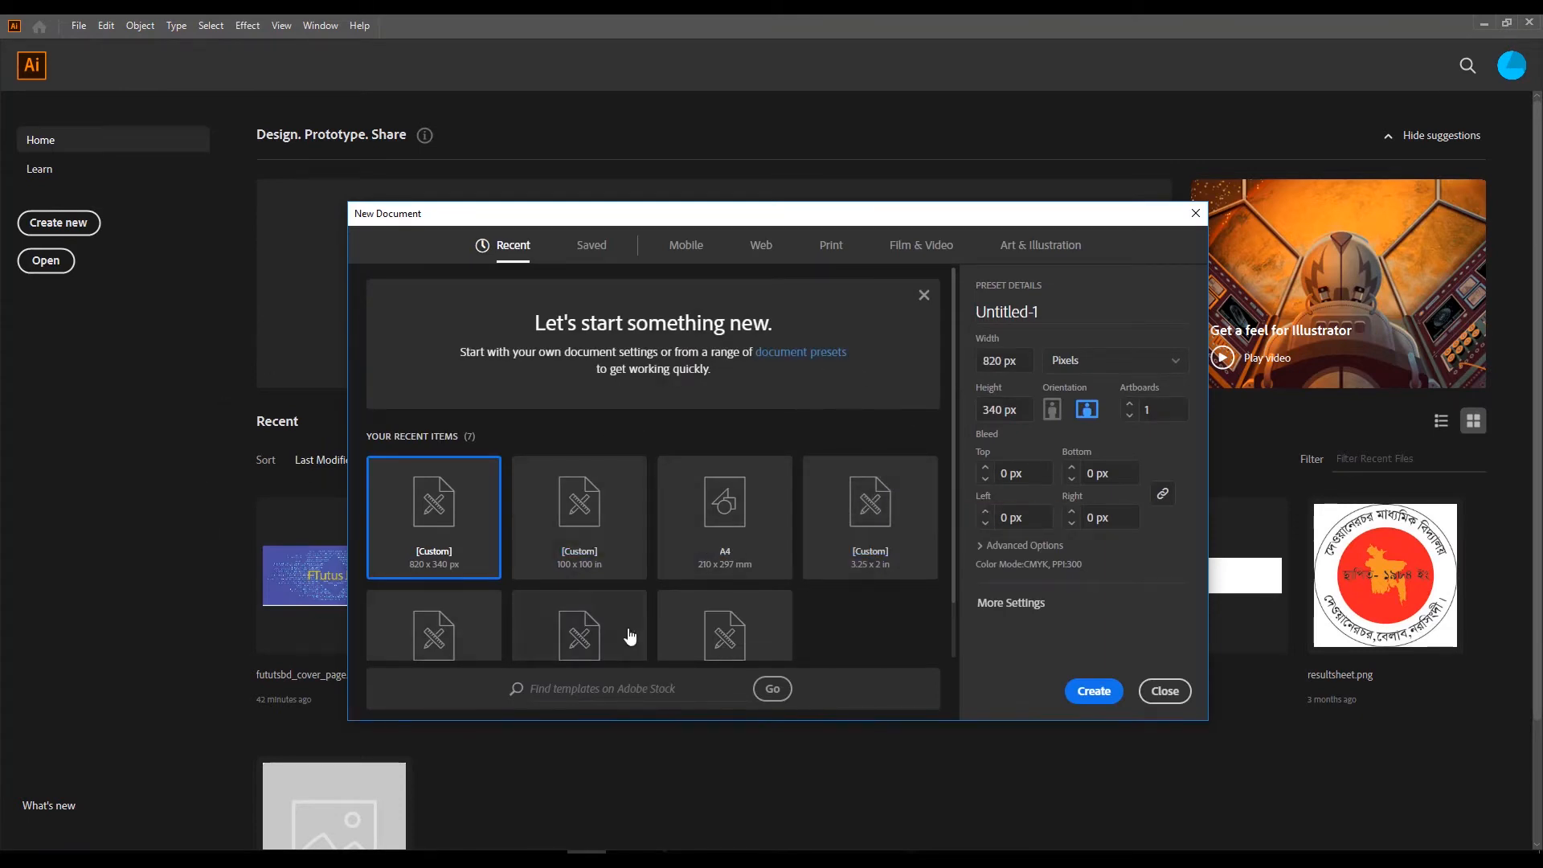
# Examine the recent document sizes and the blank presets for Mobile, Web, Print, Film & Video, and Art & Illustration.
pyautogui.scroll(-2, 740, 550)
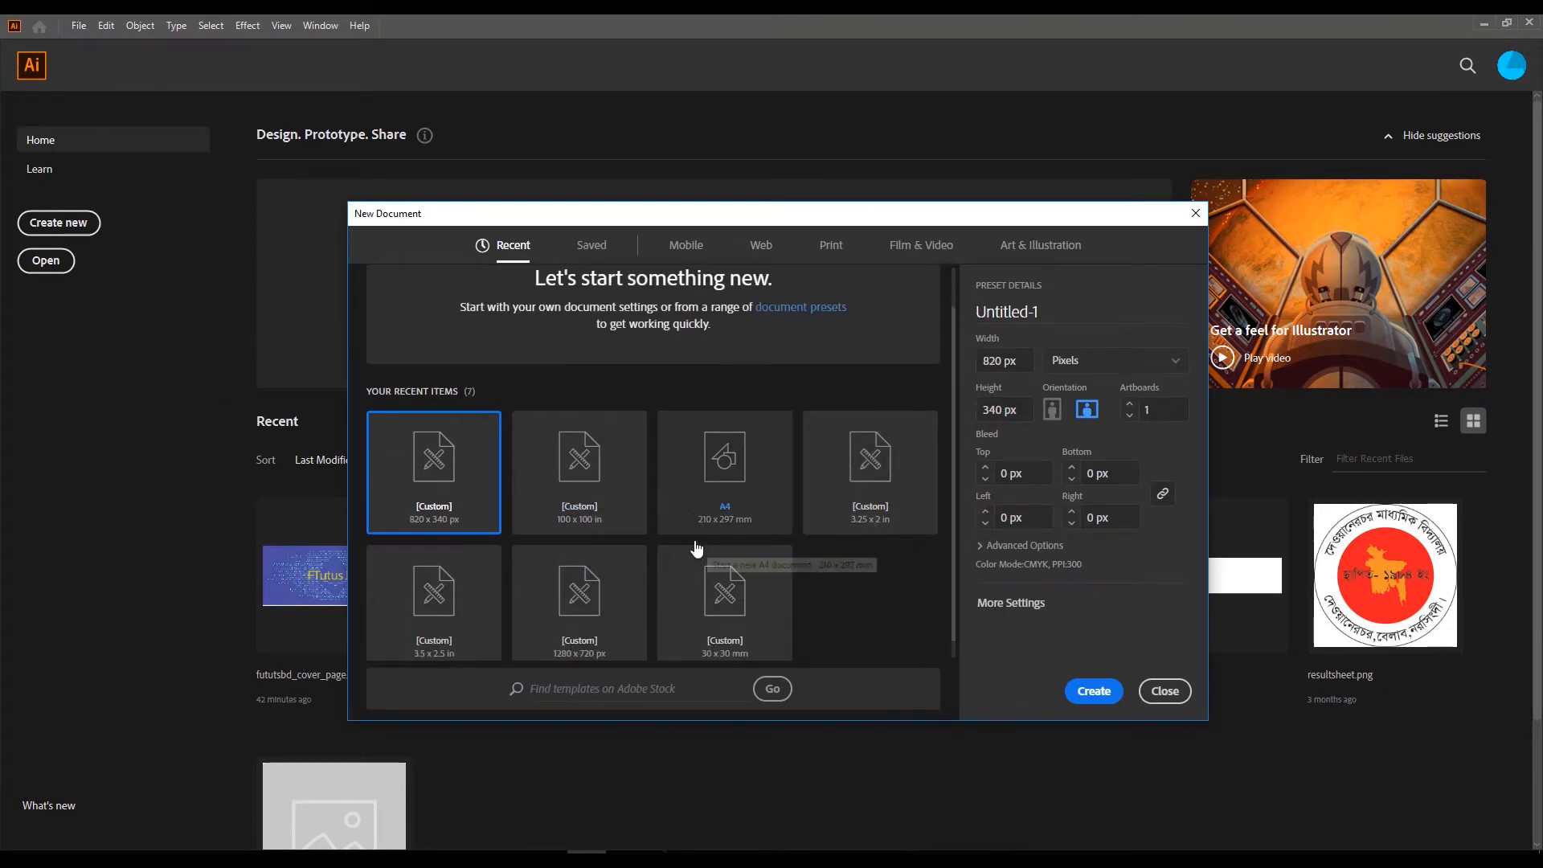
pyautogui.click(744, 491)
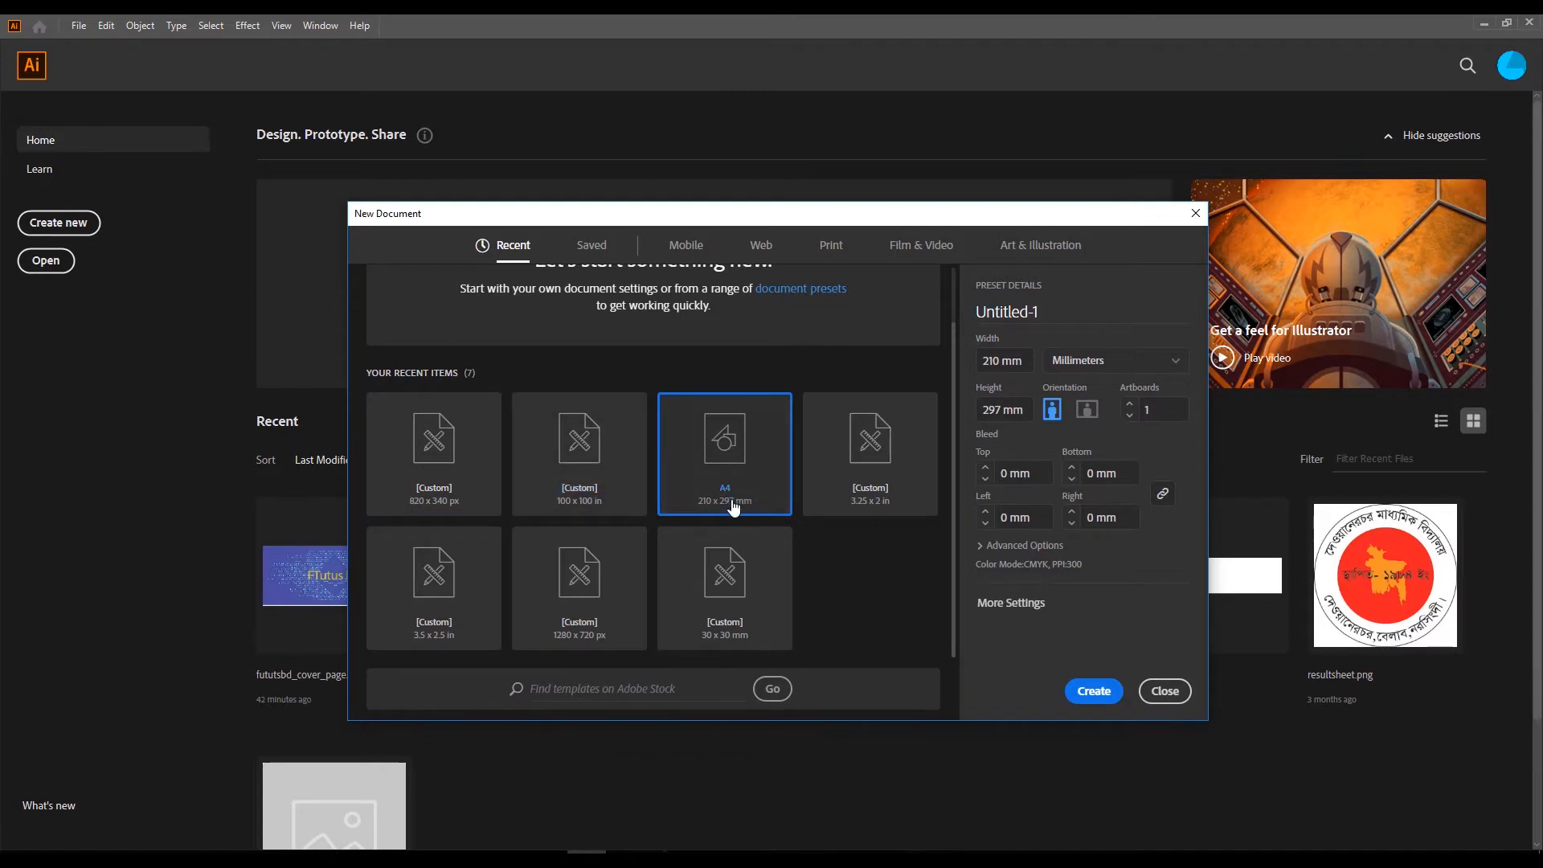
pyautogui.scroll(2, 645, 454)
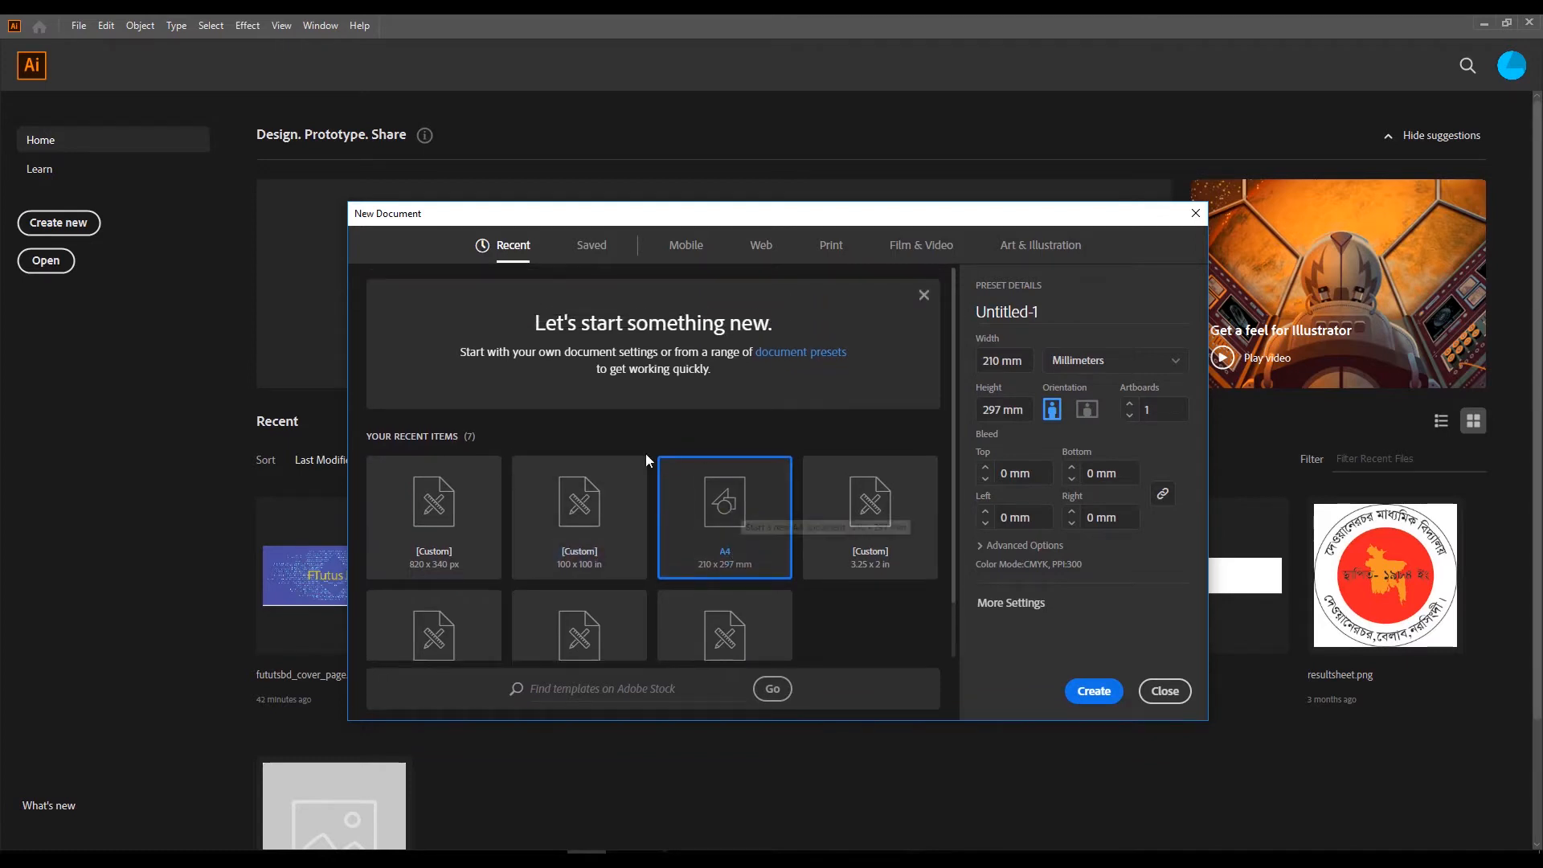
pyautogui.click(688, 246)
pyautogui.scroll(-2, 615, 476)
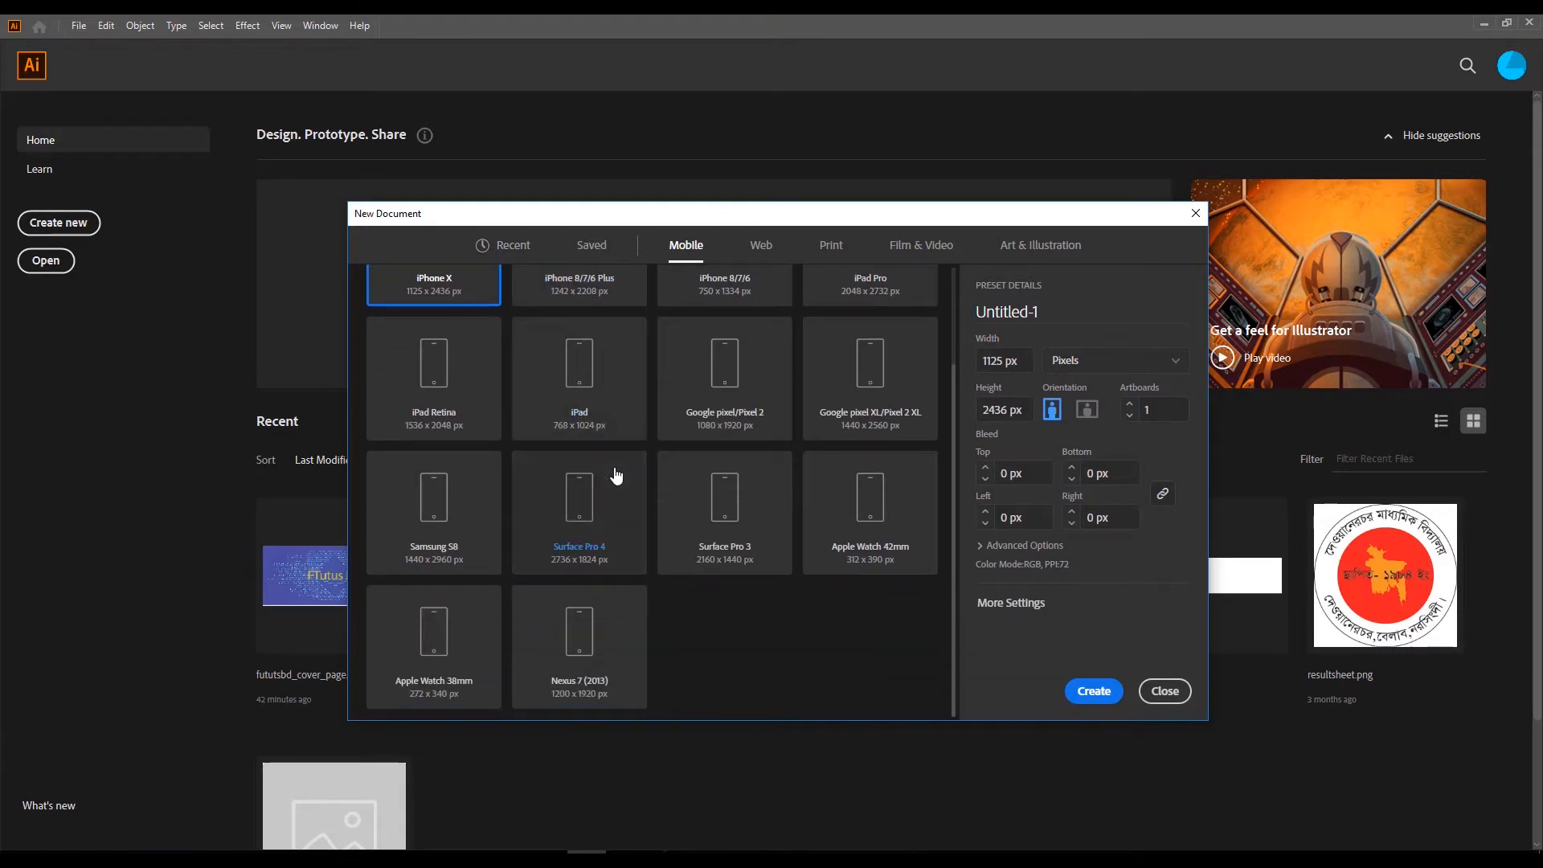
pyautogui.scroll(2, 615, 478)
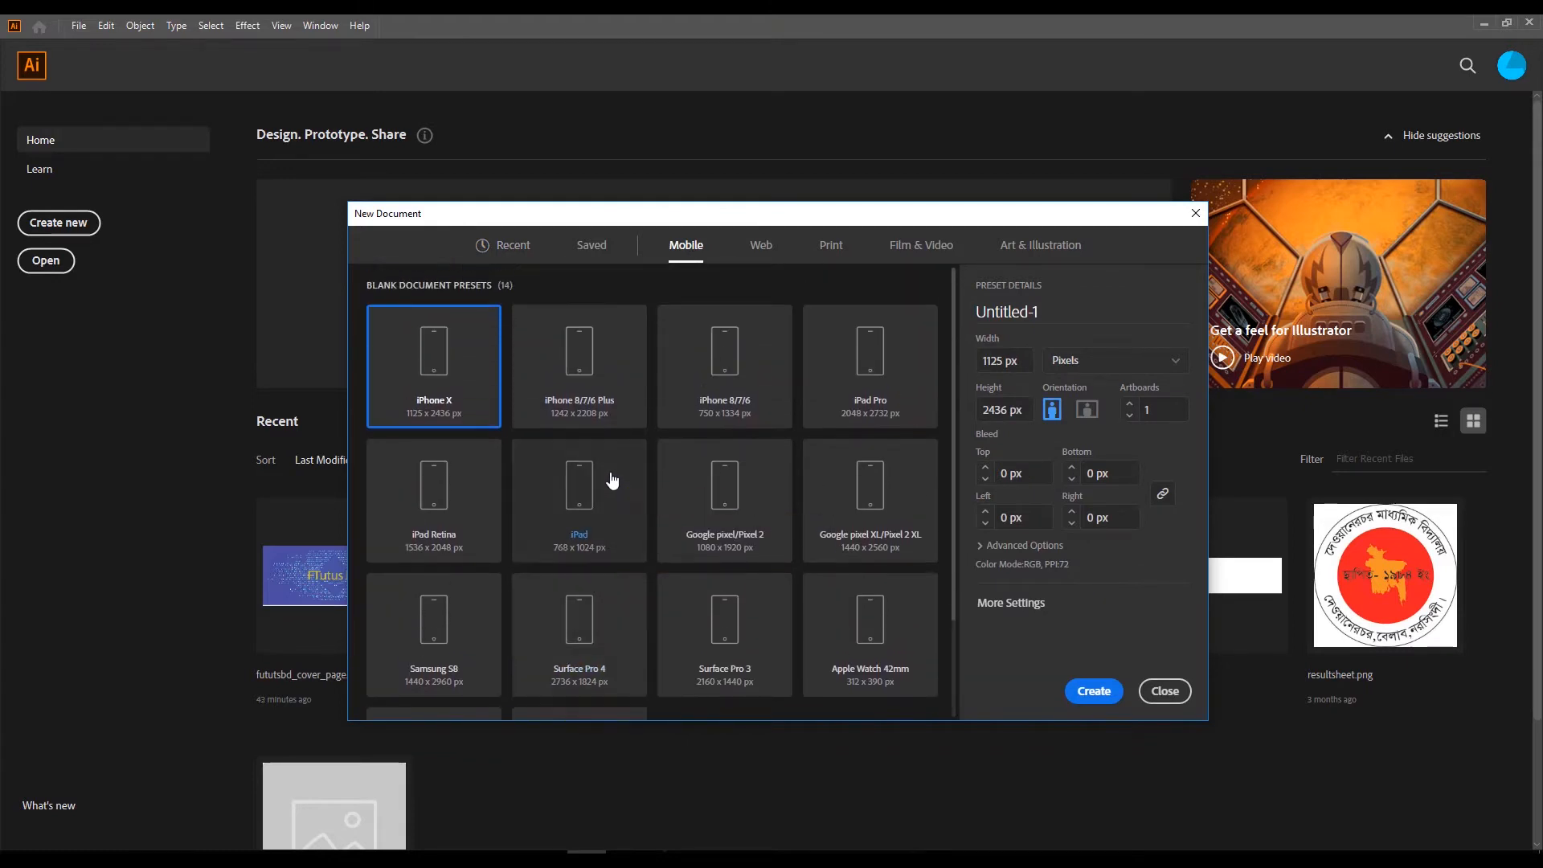
pyautogui.scroll(-1, 798, 464)
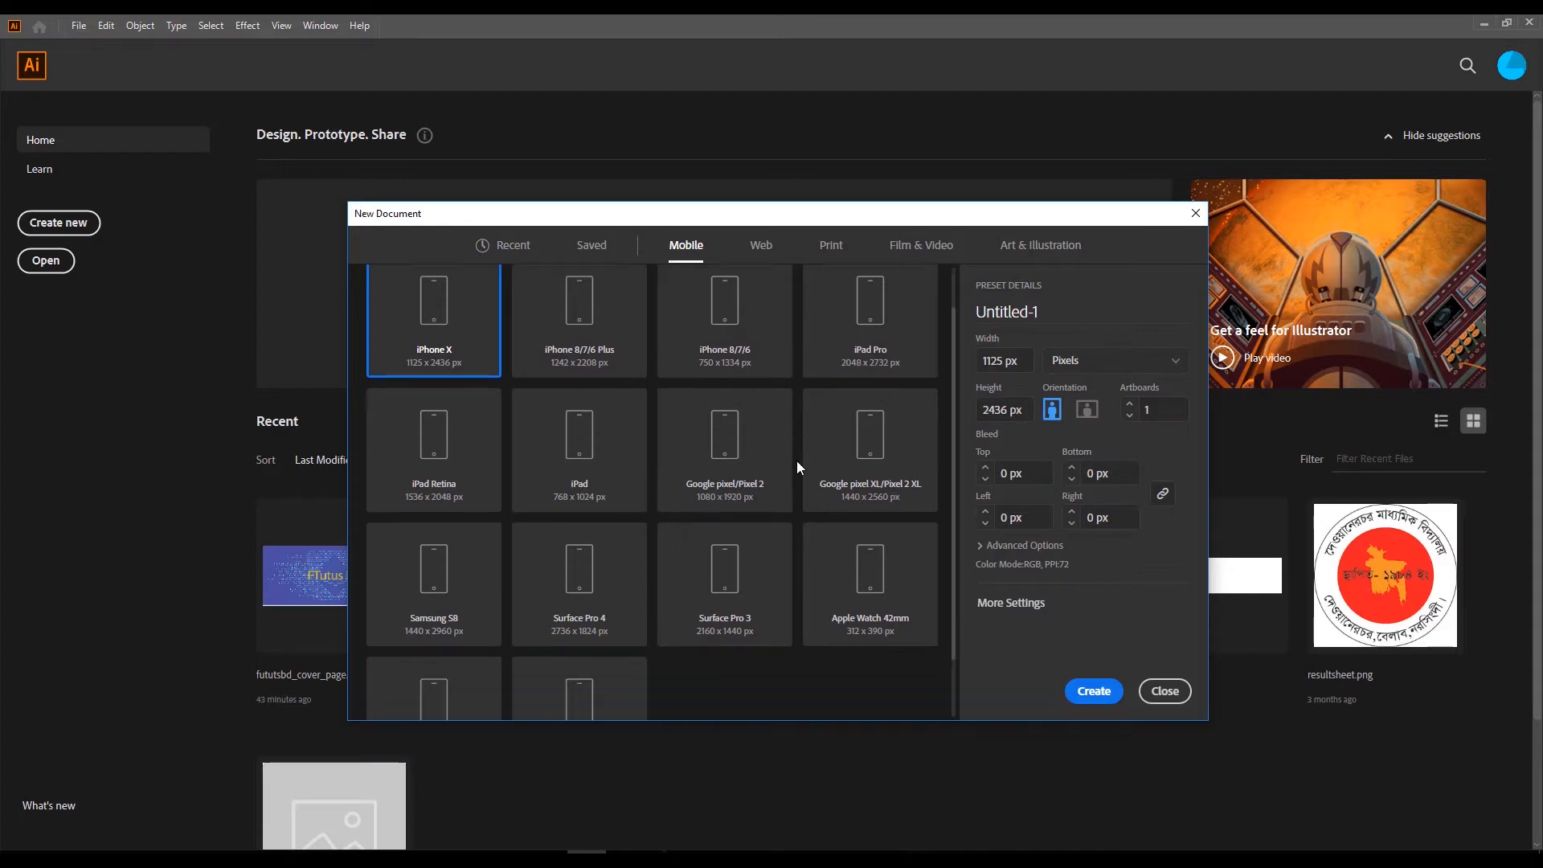
pyautogui.scroll(-1, 797, 461)
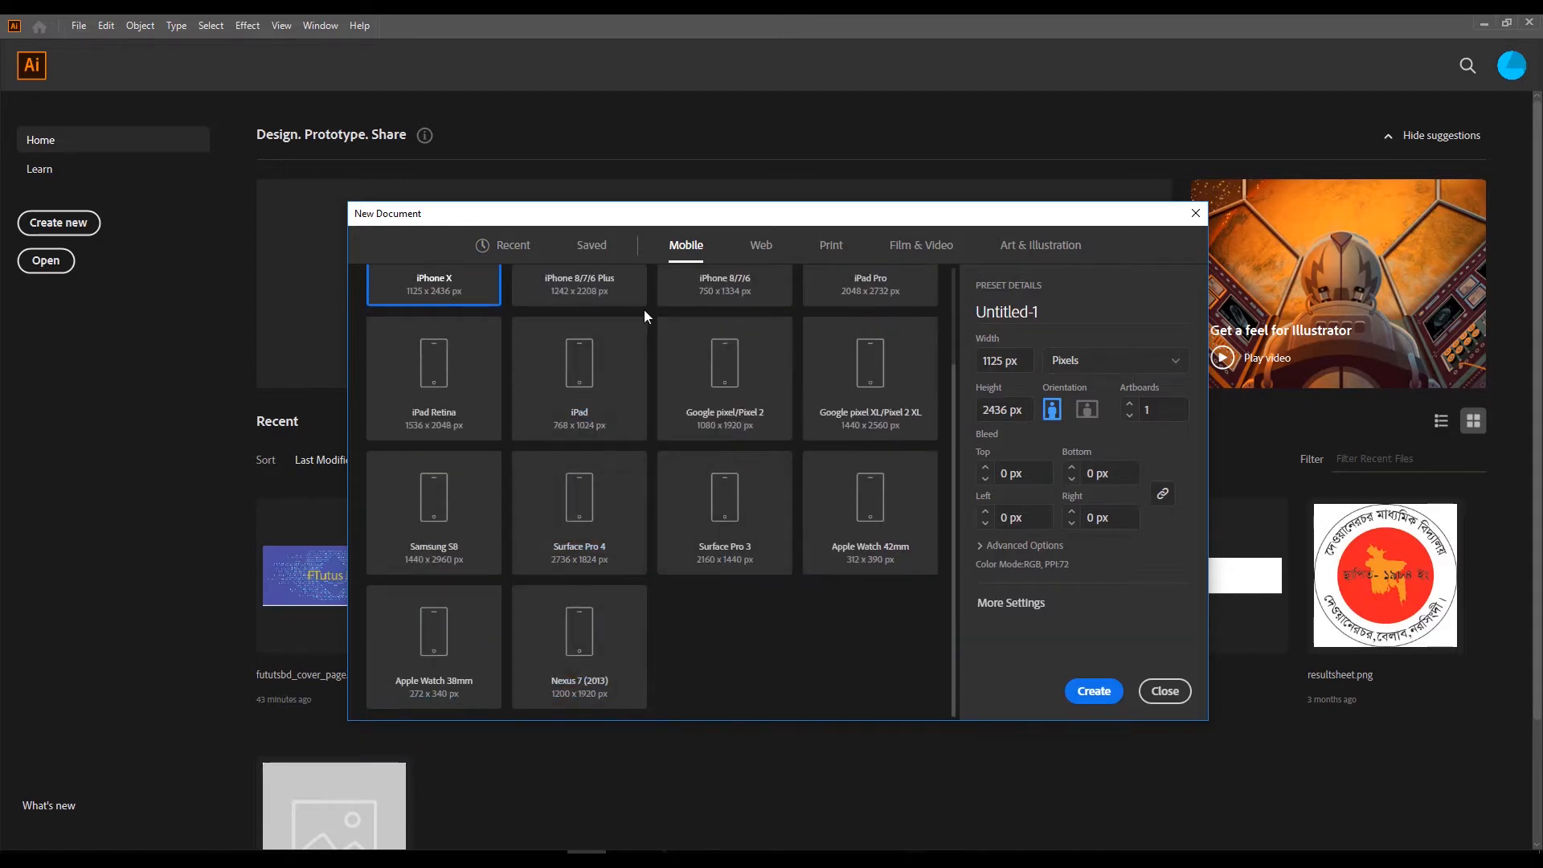
pyautogui.click(761, 248)
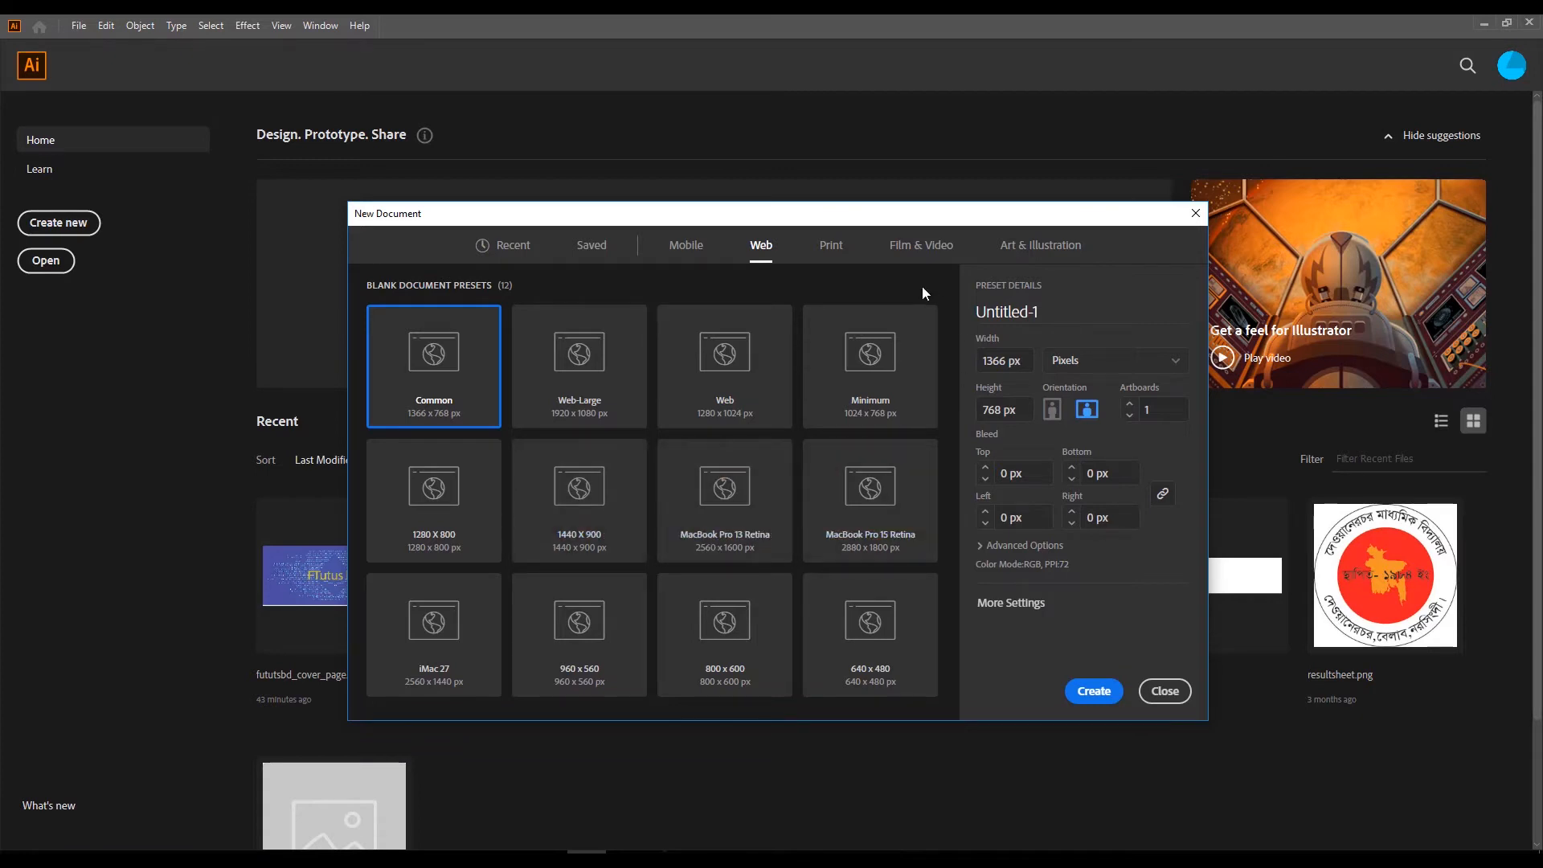
pyautogui.click(839, 251)
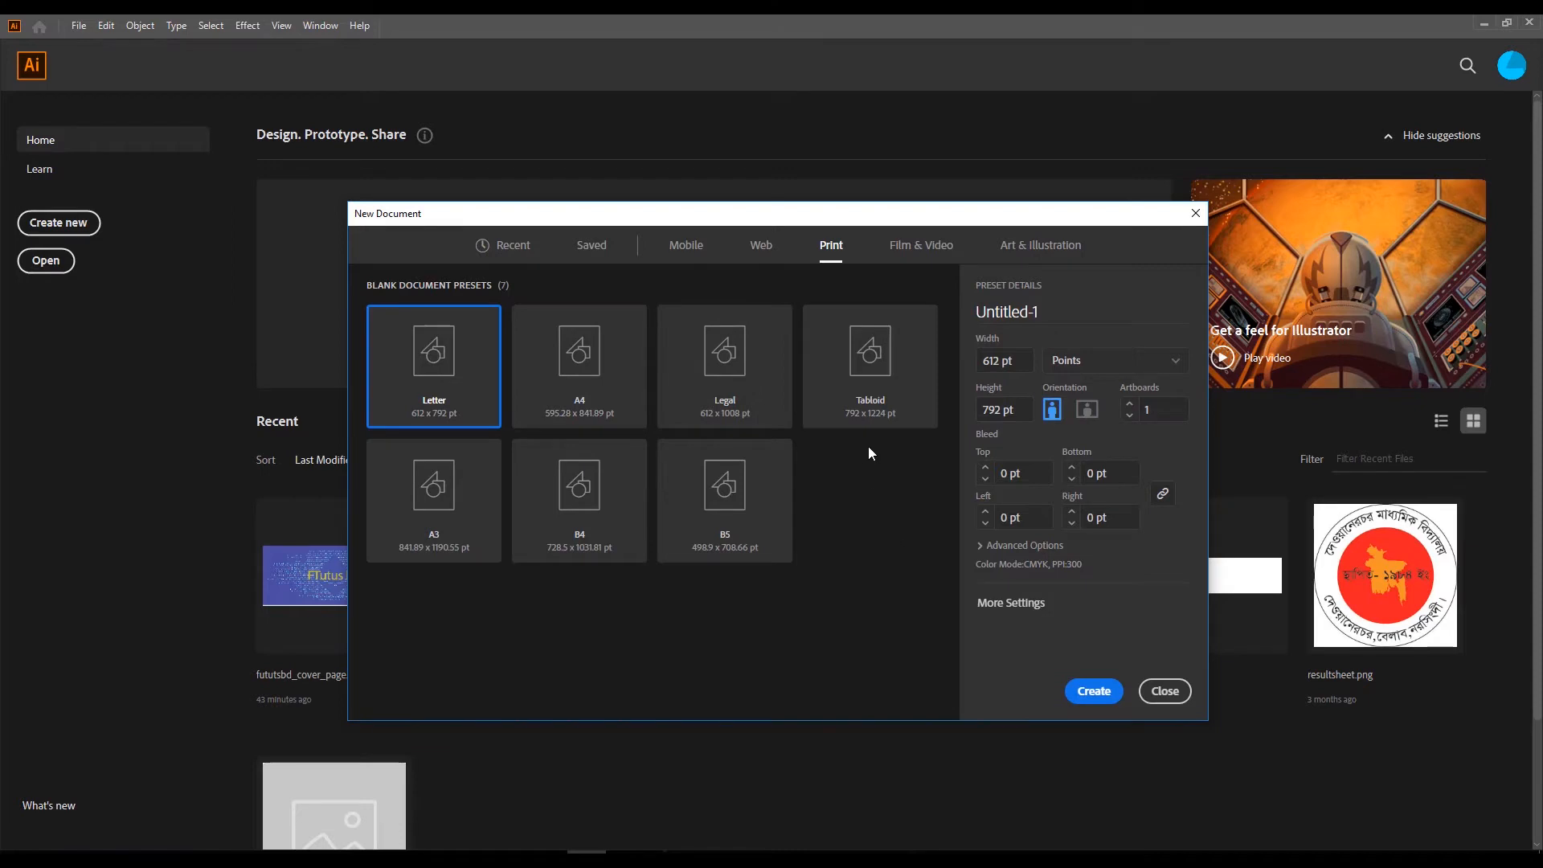
pyautogui.click(917, 258)
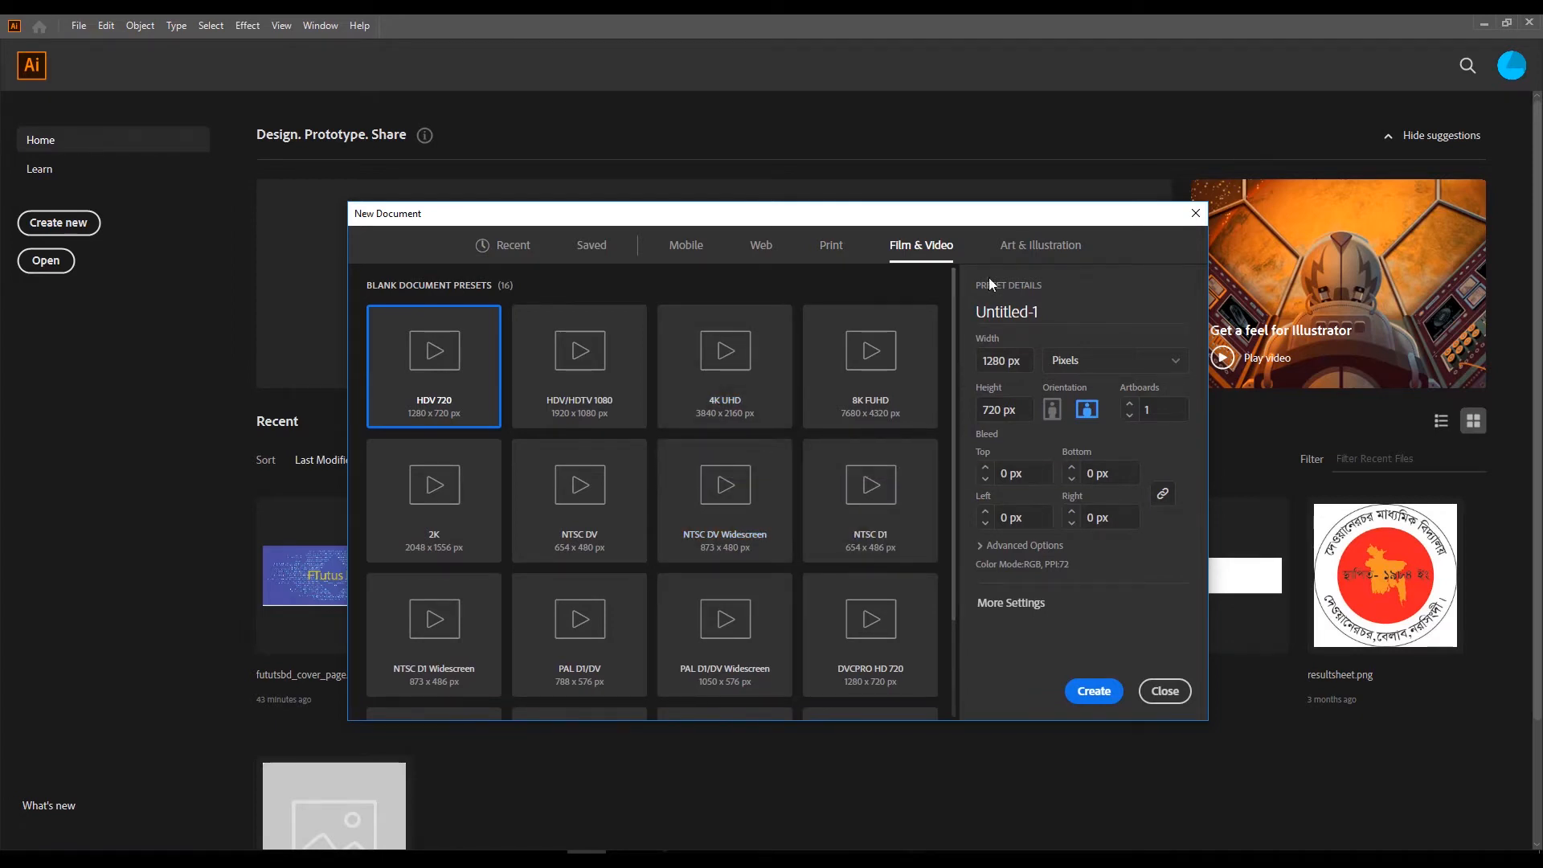
pyautogui.click(1028, 250)
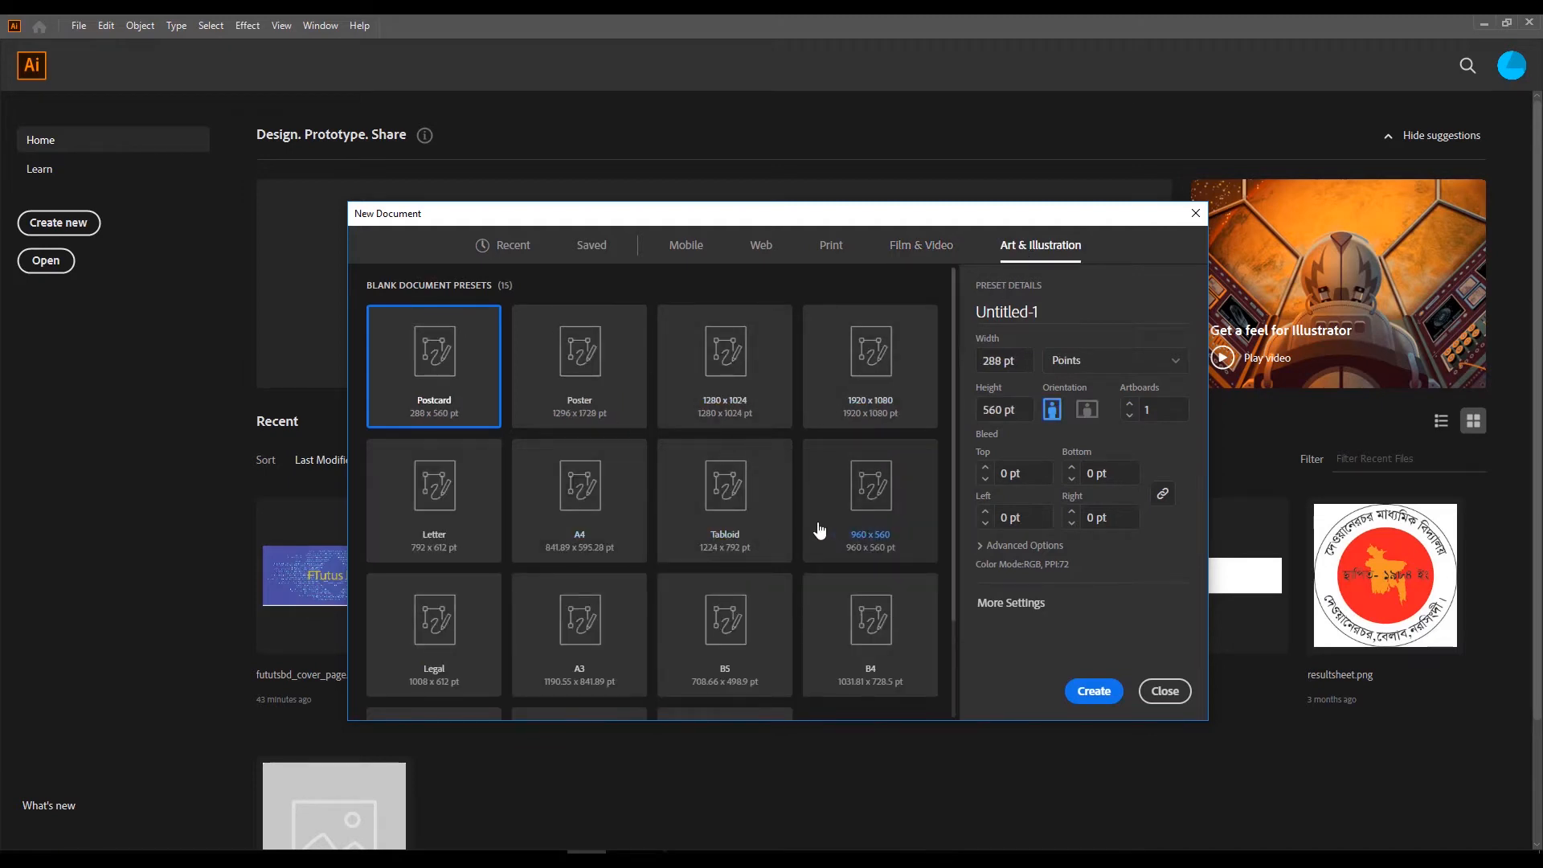
pyautogui.scroll(-2, 748, 518)
pyautogui.scroll(2, 746, 418)
pyautogui.click(540, 250)
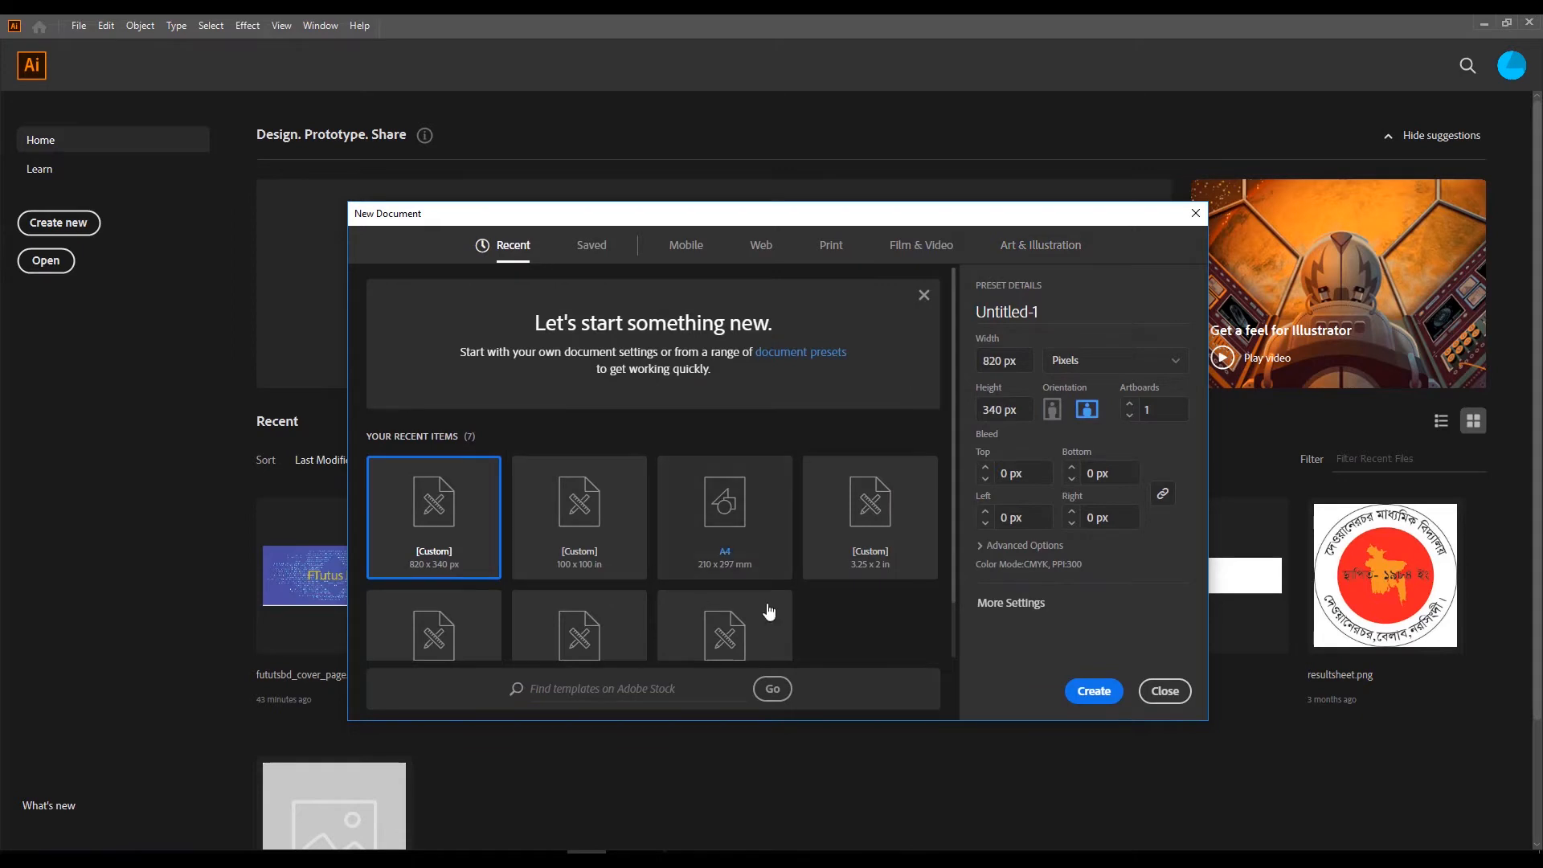
# Name the new document adobe_illustrator_1.
pyautogui.click(1073, 312)
pyautogui.write('ado')
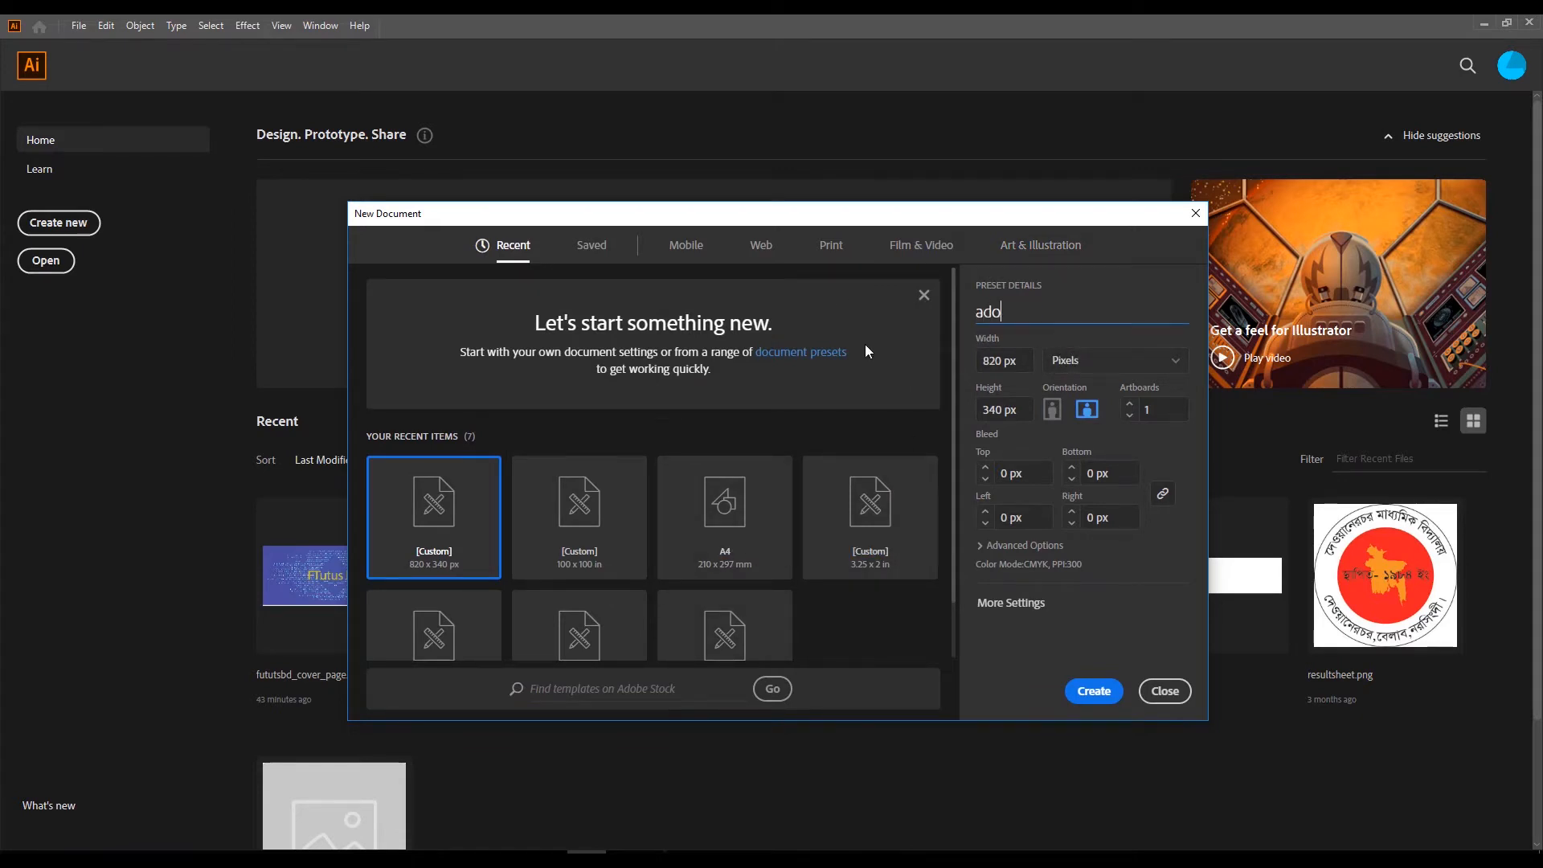
pyautogui.write('be_illus')
pyautogui.write('ra')
pyautogui.press('BackSpace')
pyautogui.press('BackSpace')
pyautogui.press('BackSpace')
pyautogui.press('BackSpace')
pyautogui.write('rator_1')
# Set the document units to inches with a width of 72 in and a height of 36 in, and create it.
pyautogui.click(1089, 370)
pyautogui.click(1067, 443)
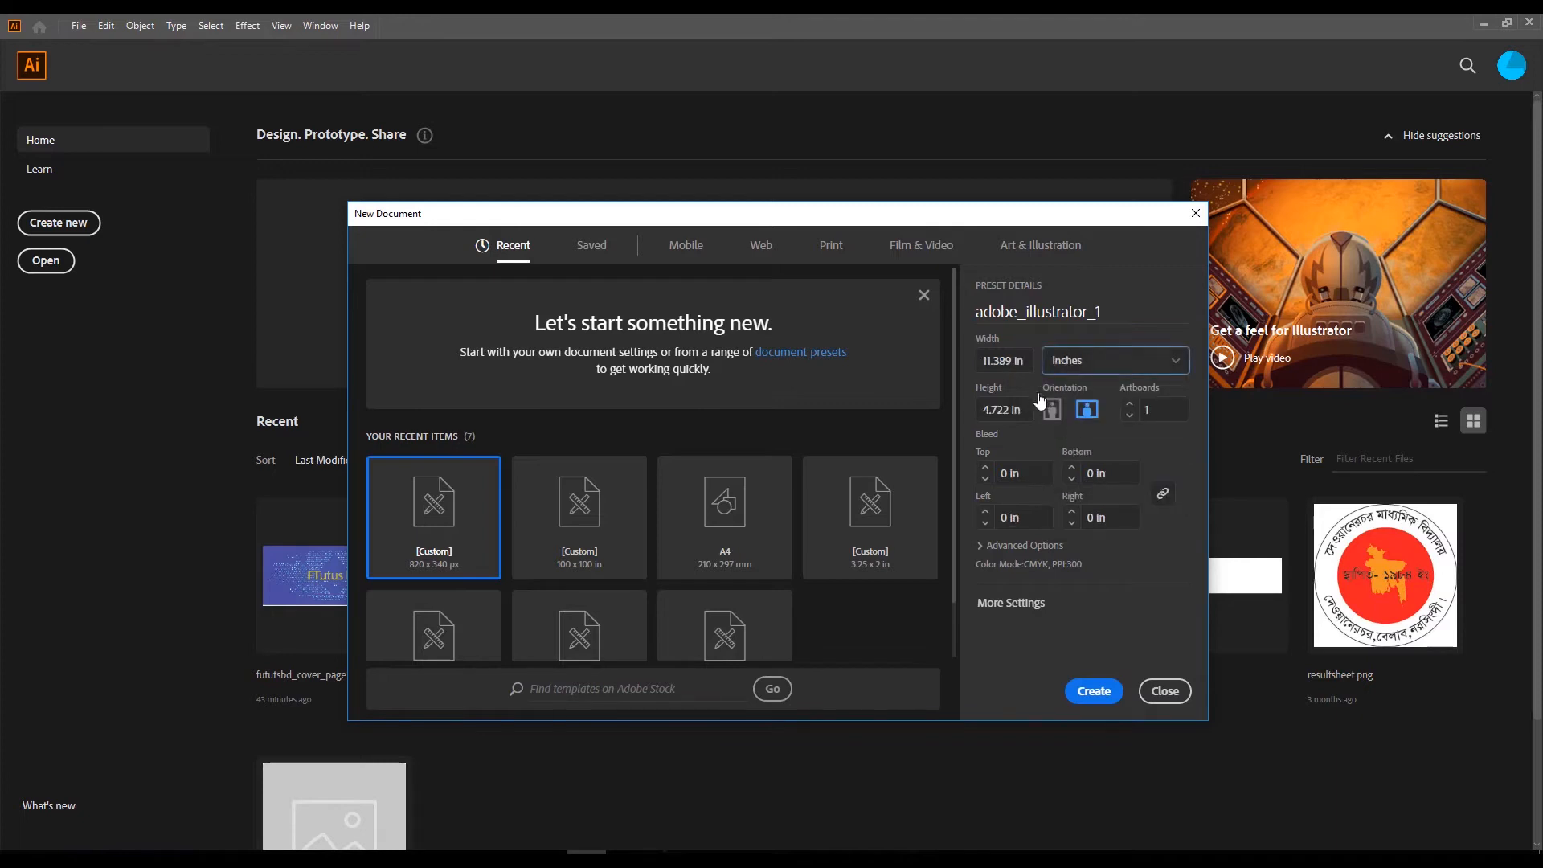
pyautogui.click(1026, 361)
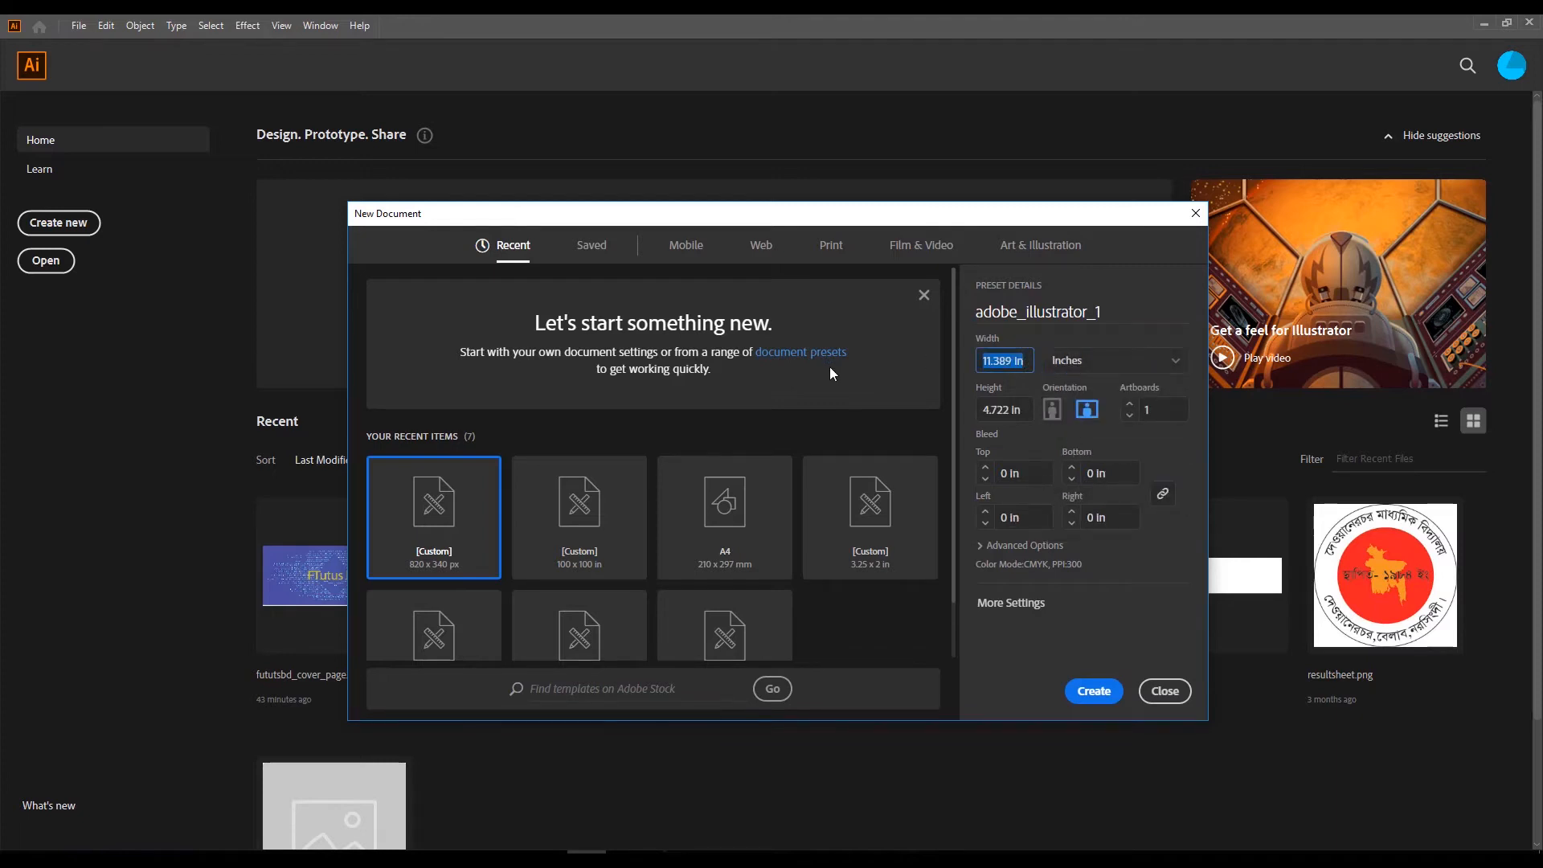
pyautogui.write('72')
pyautogui.press('Tab')
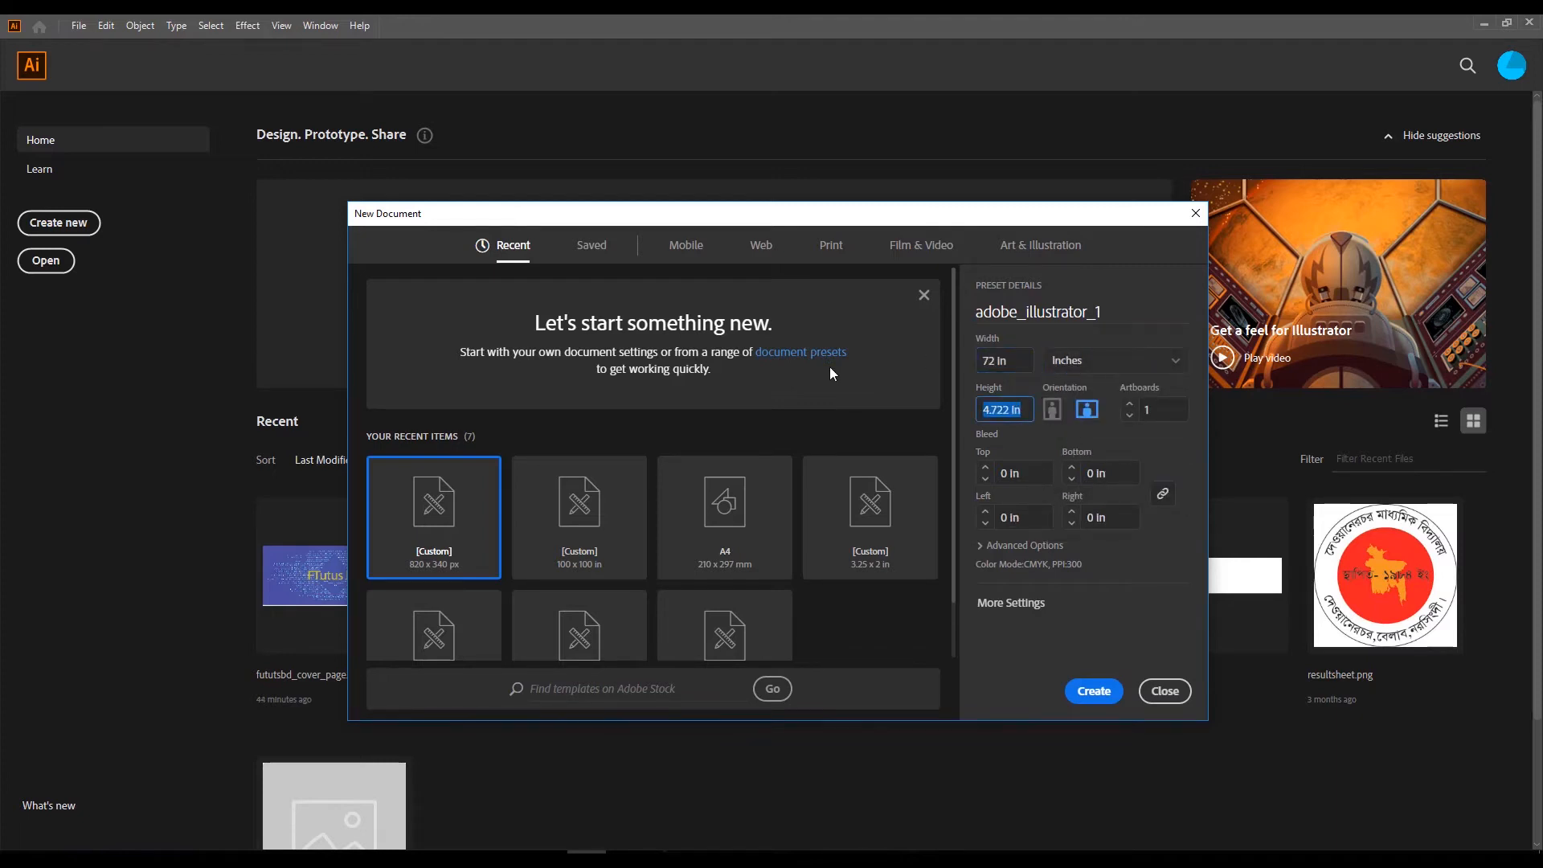
pyautogui.write('35')
pyautogui.press('BackSpace')
pyautogui.write('6')
pyautogui.press('Escape')
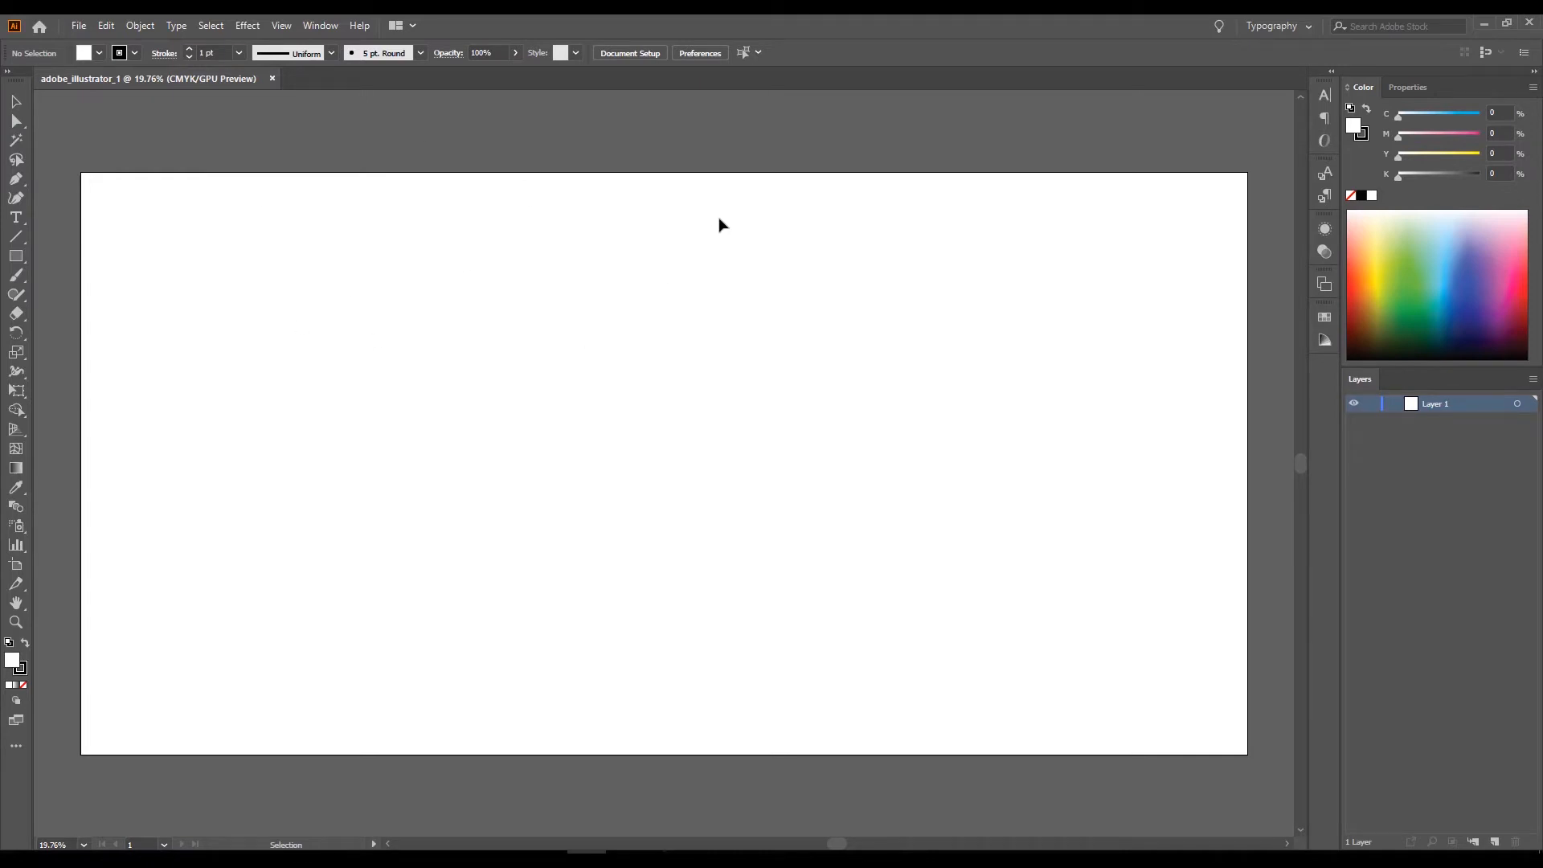
# Switch the workspace layout to Essentials.
pyautogui.click(78, 26)
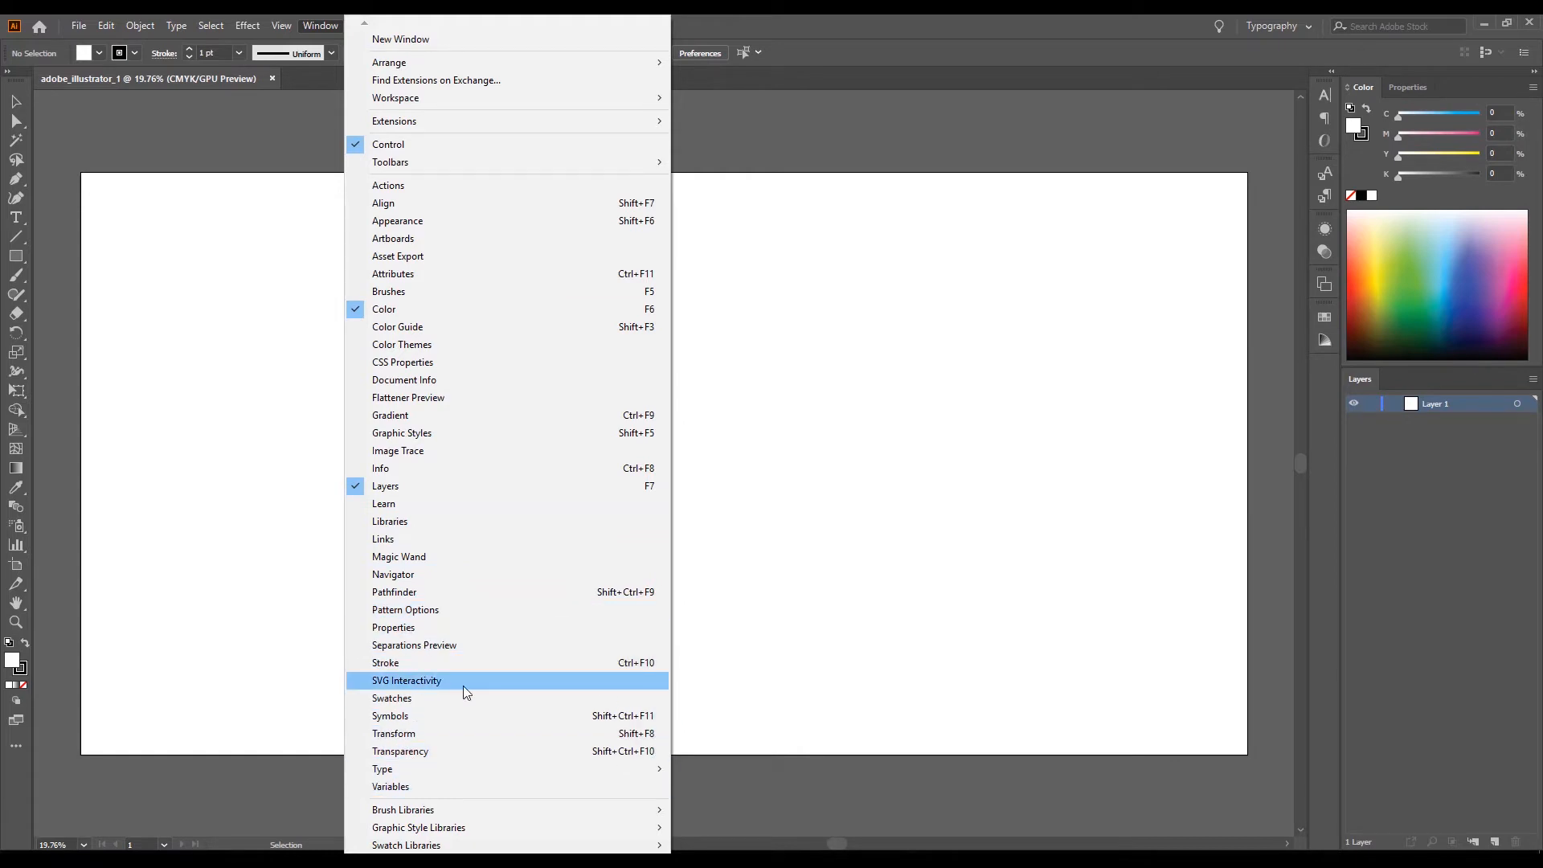
pyautogui.scroll(-2, 507, 836)
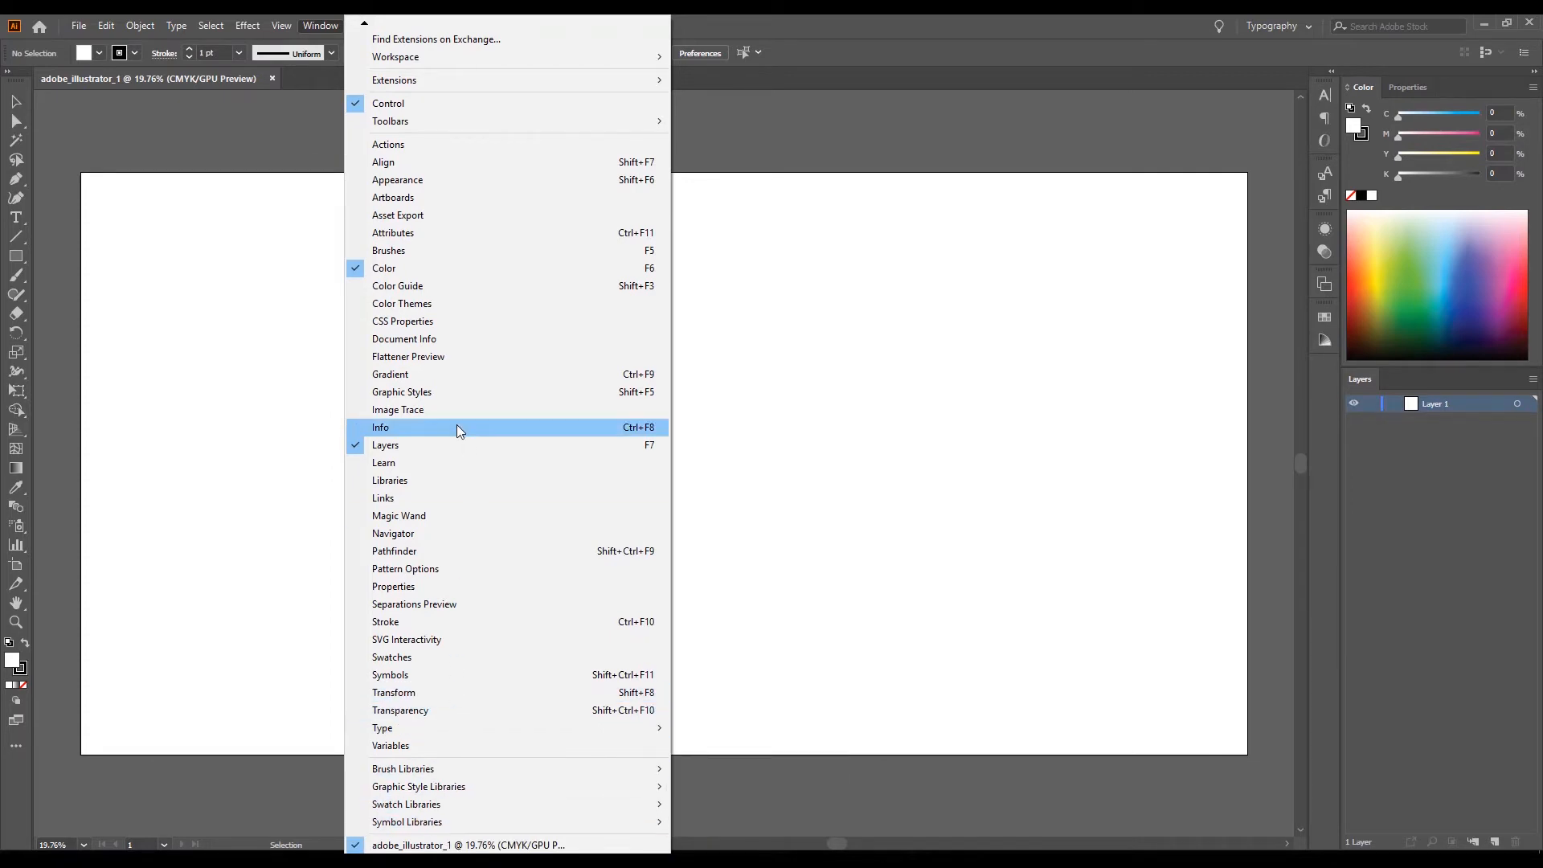
pyautogui.moveTo(410, 57)
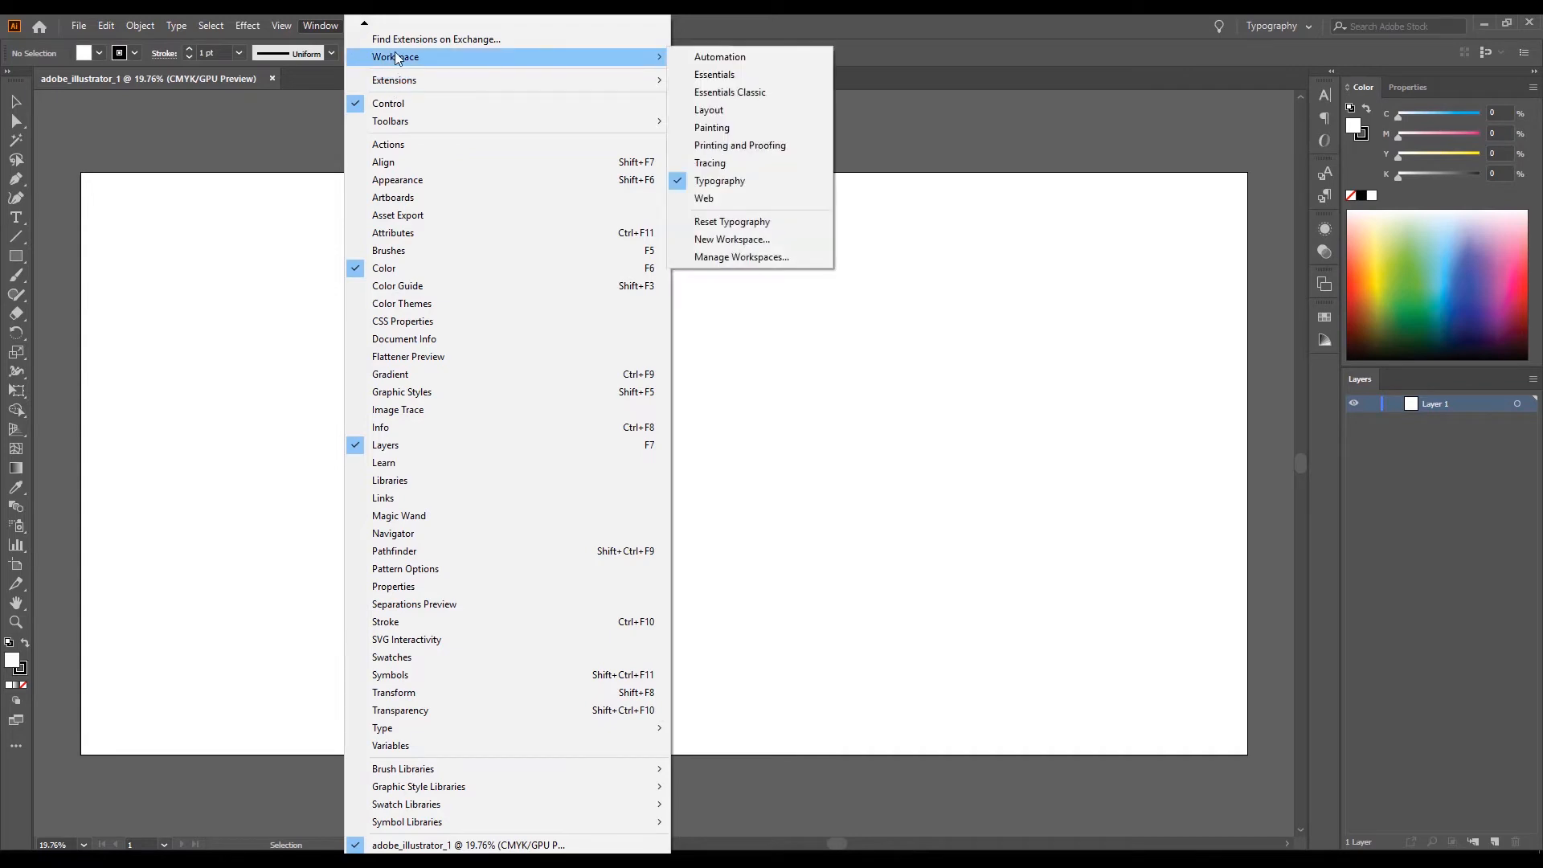
pyautogui.click(728, 75)
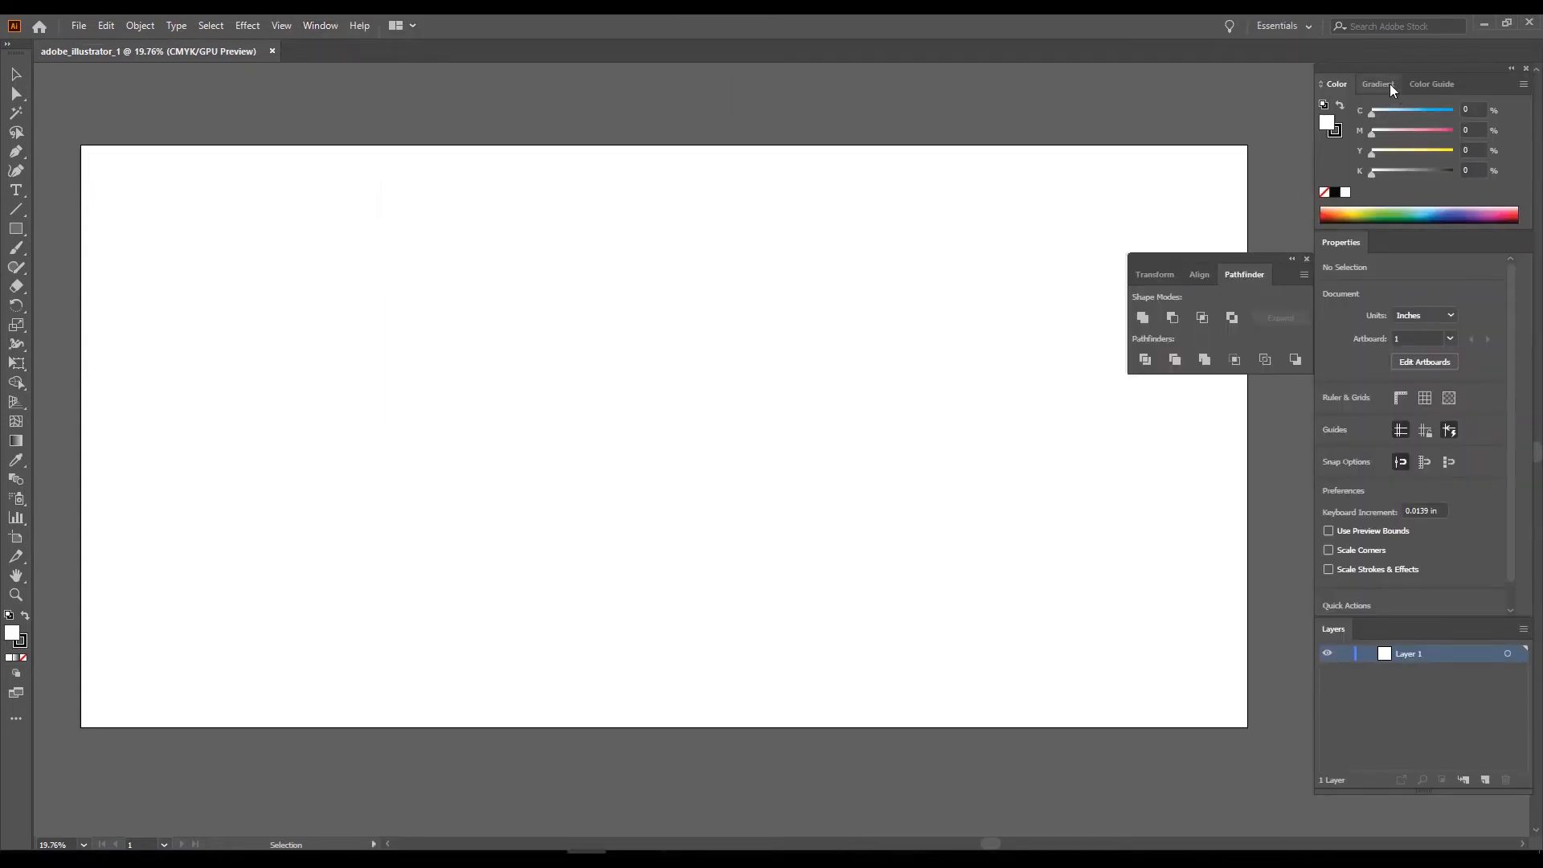
# Change the workspace layout to Printing and Proofing.
pyautogui.click(322, 25)
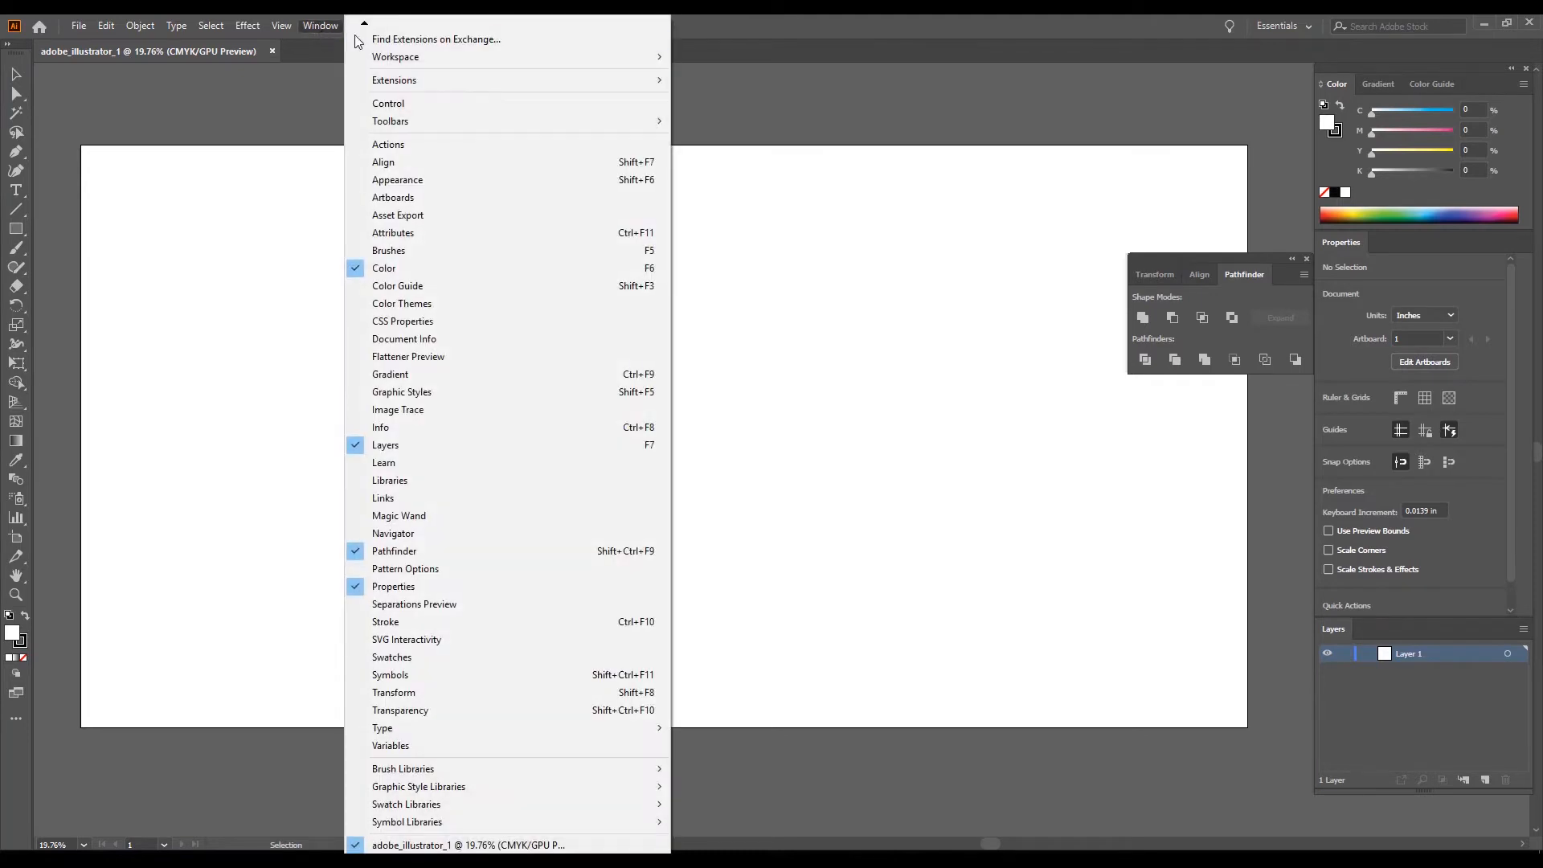
pyautogui.moveTo(648, 58)
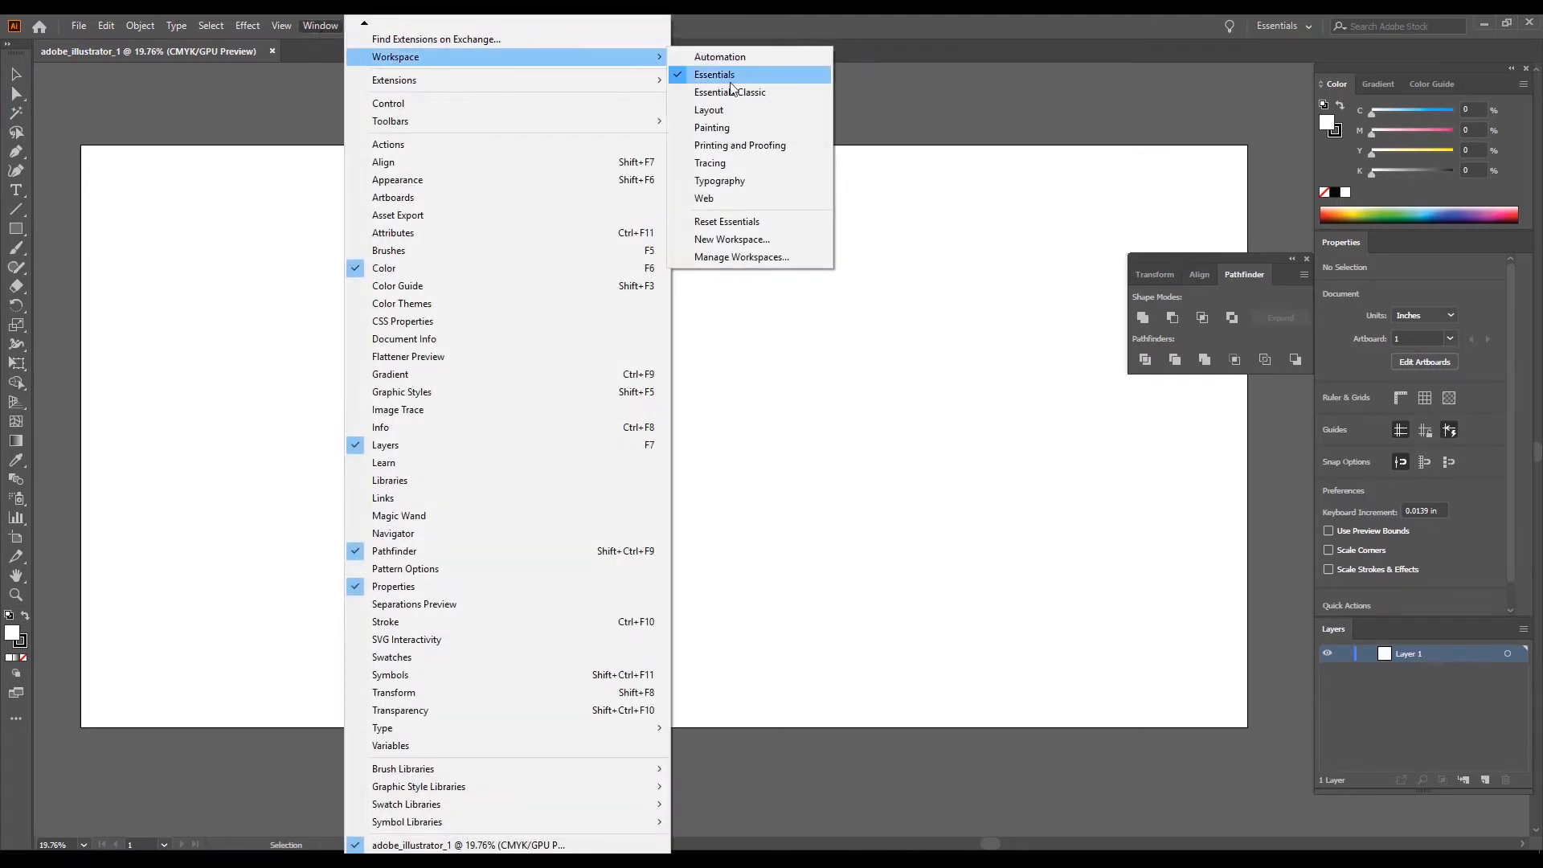
pyautogui.click(743, 152)
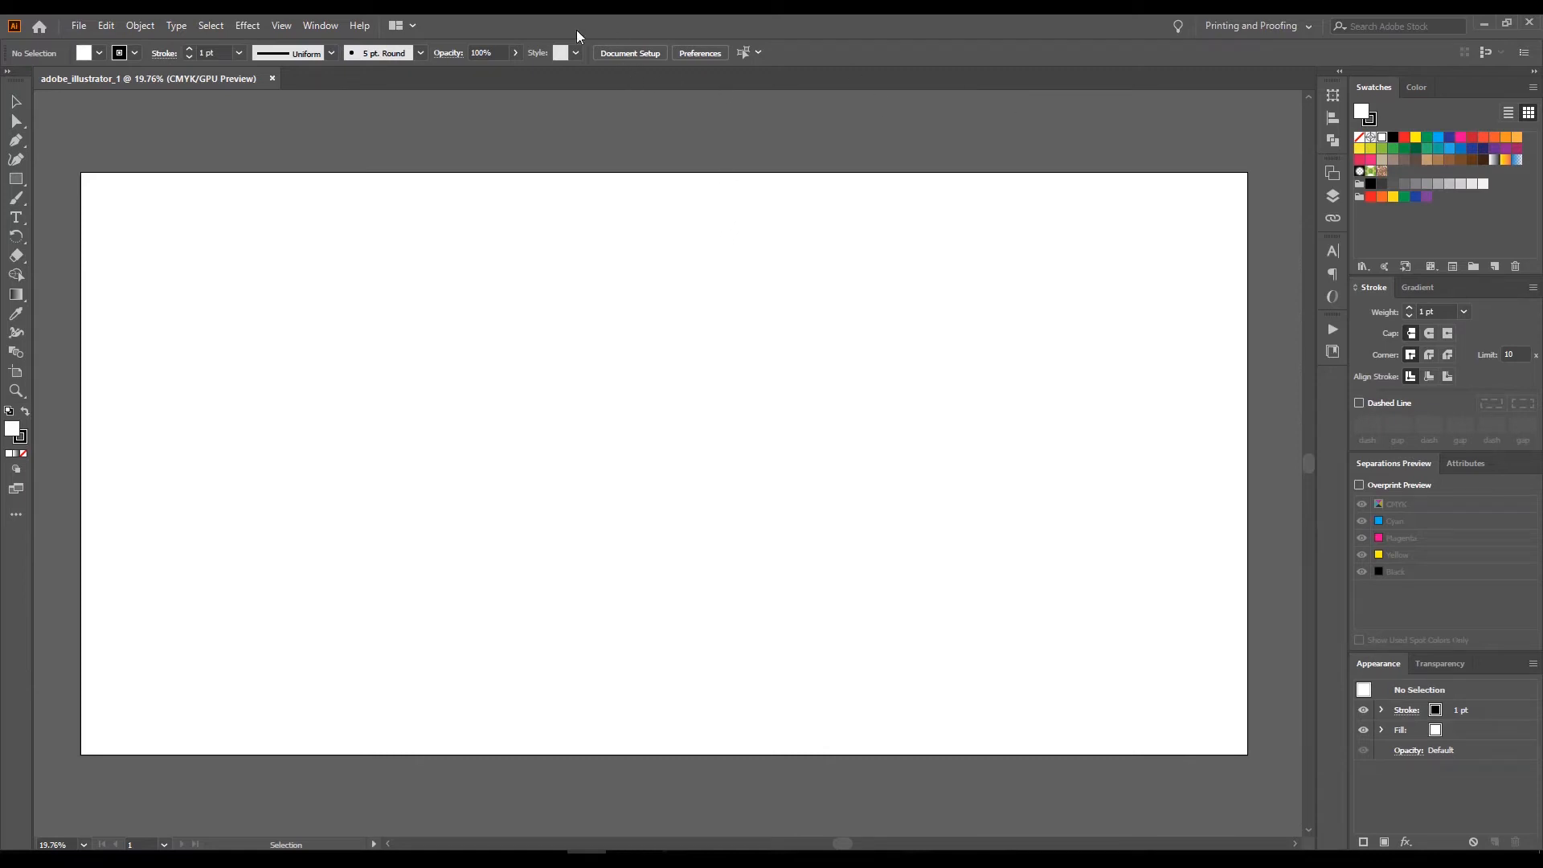
# Set the workspace layout back to Typography.
pyautogui.click(332, 27)
pyautogui.moveTo(358, 56)
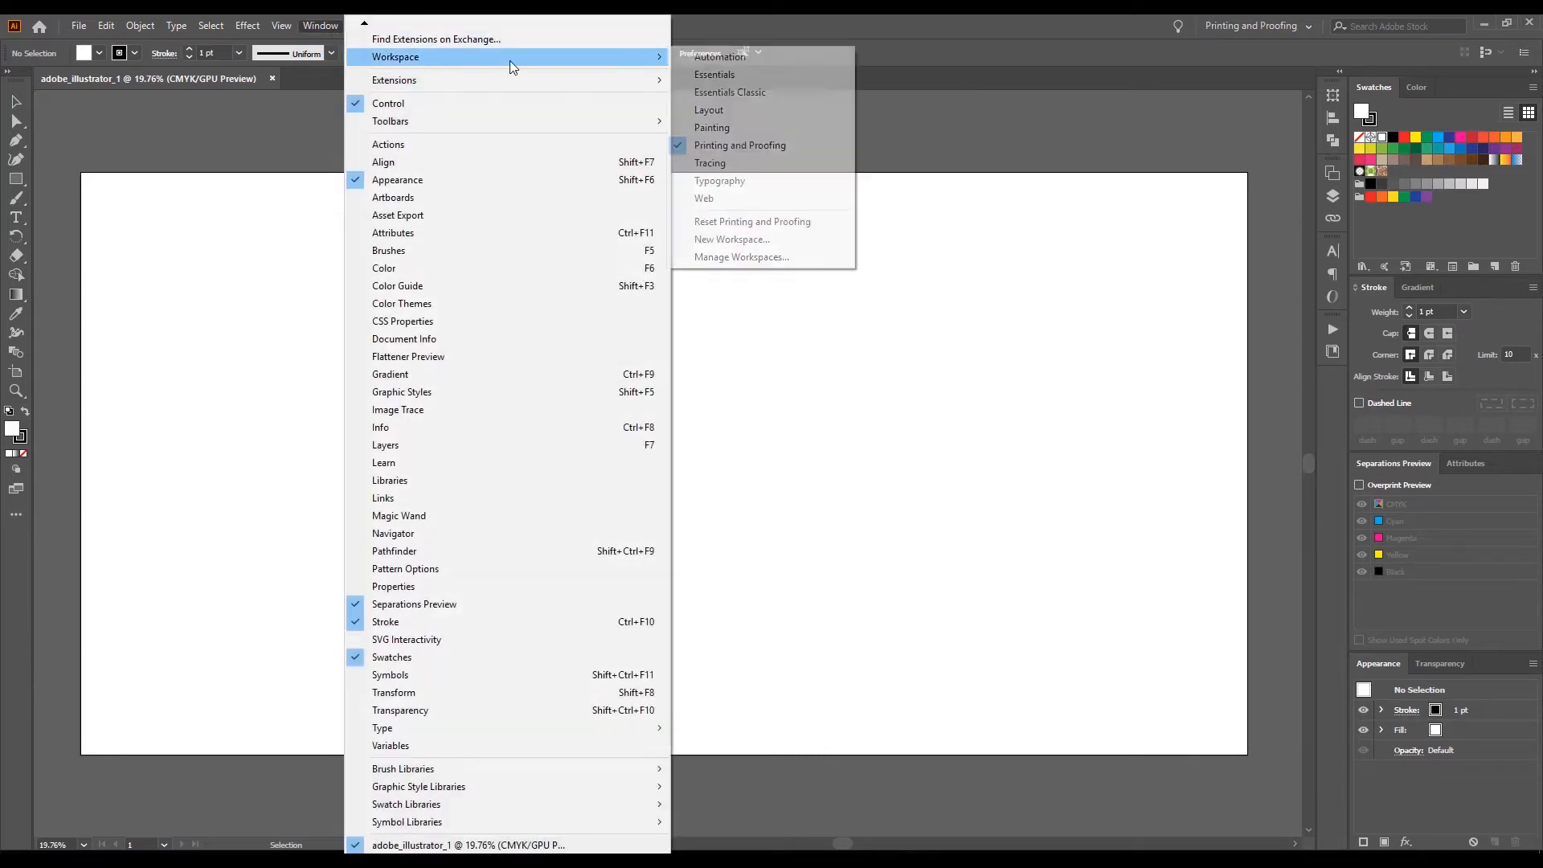
pyautogui.click(724, 181)
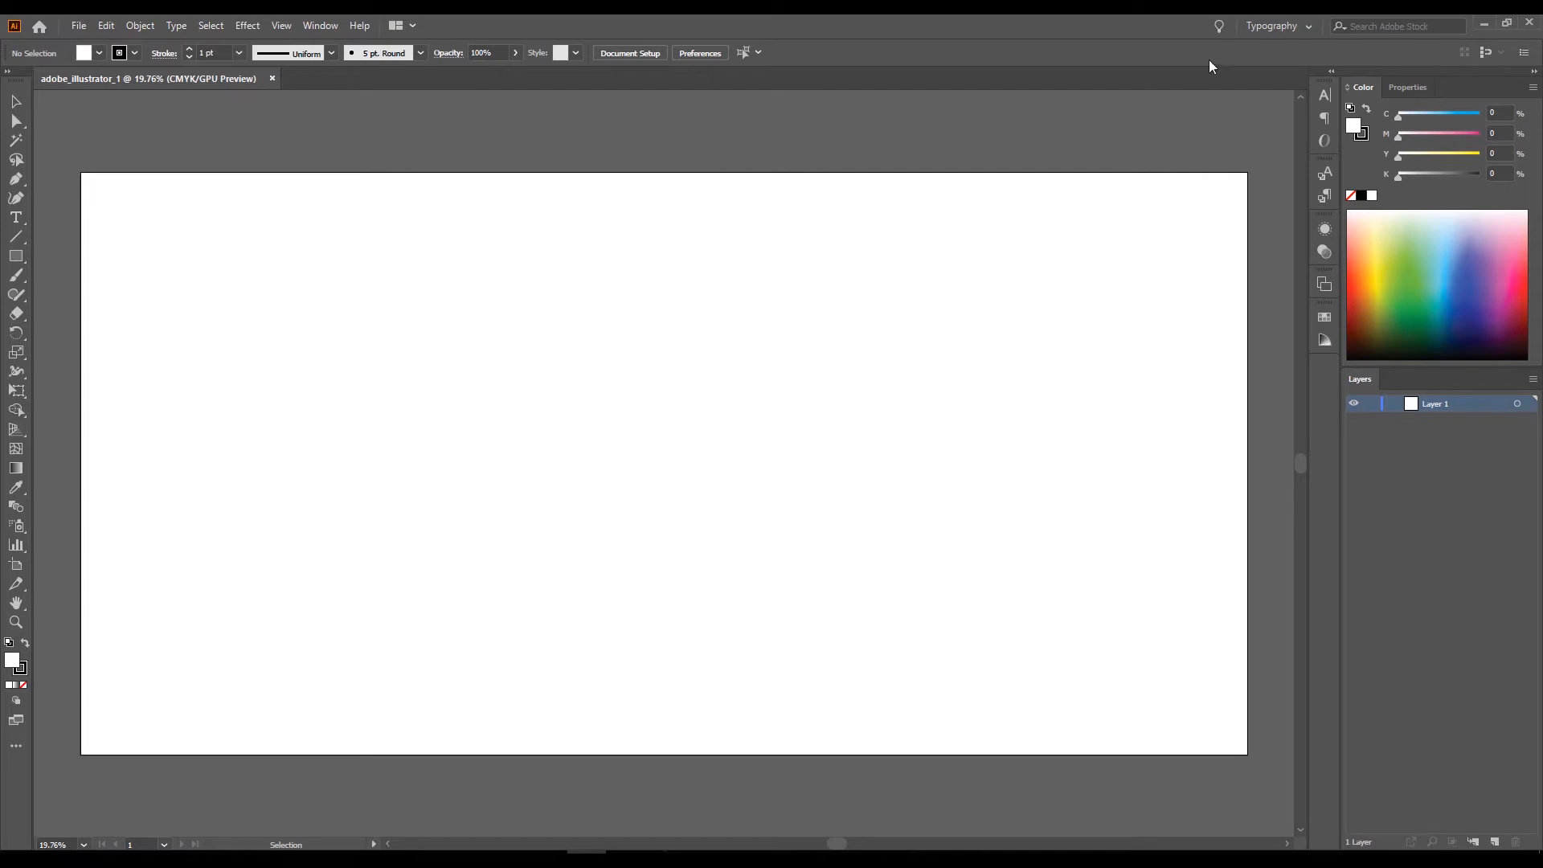
# Try the Web workspace, and return to the Typography workspace.
pyautogui.click(1280, 26)
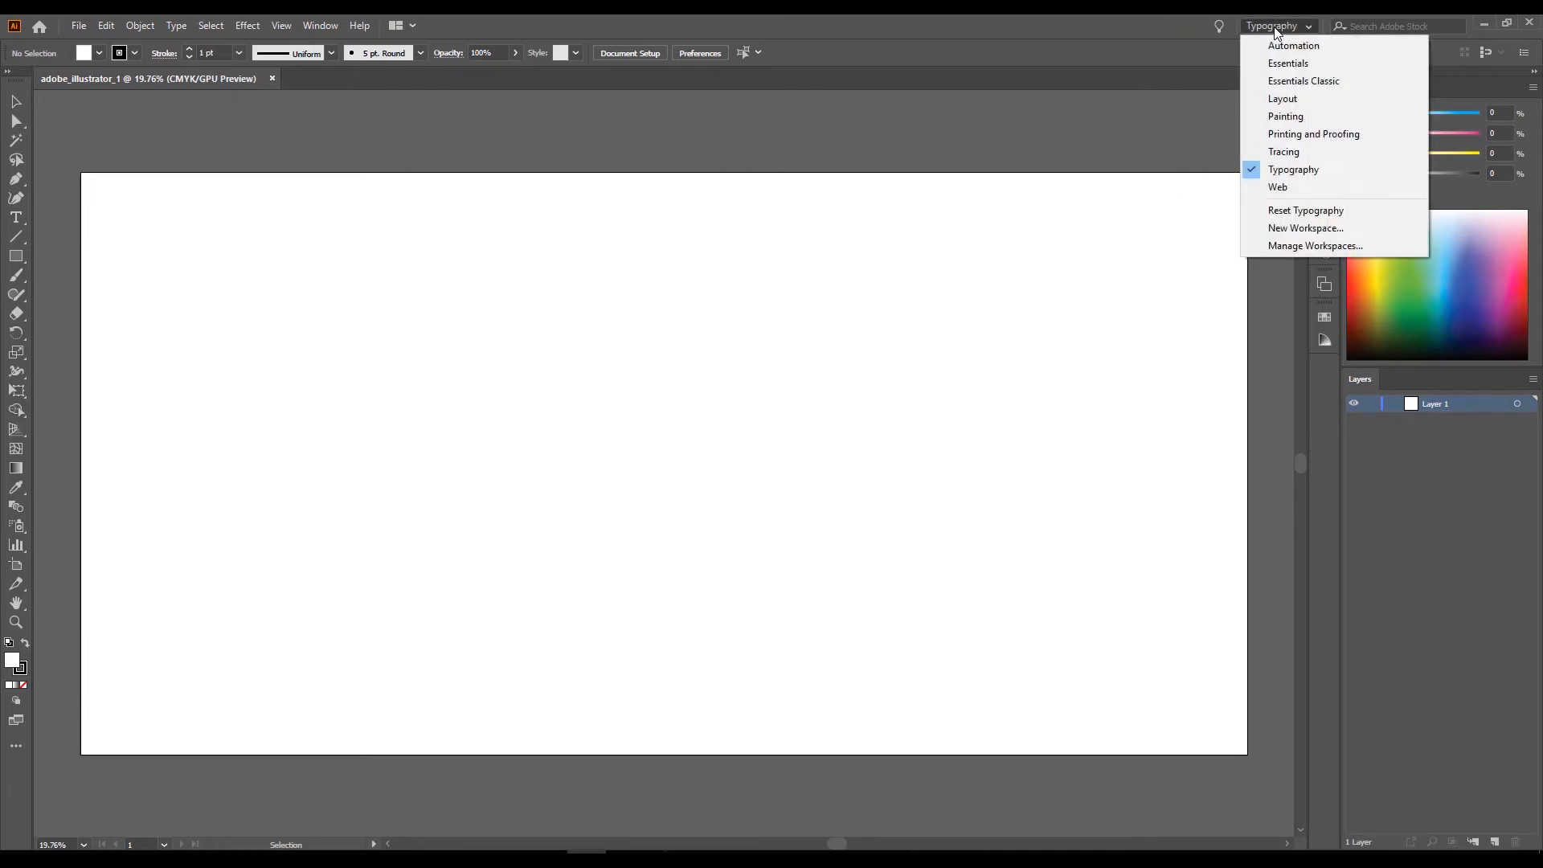
pyautogui.click(1280, 187)
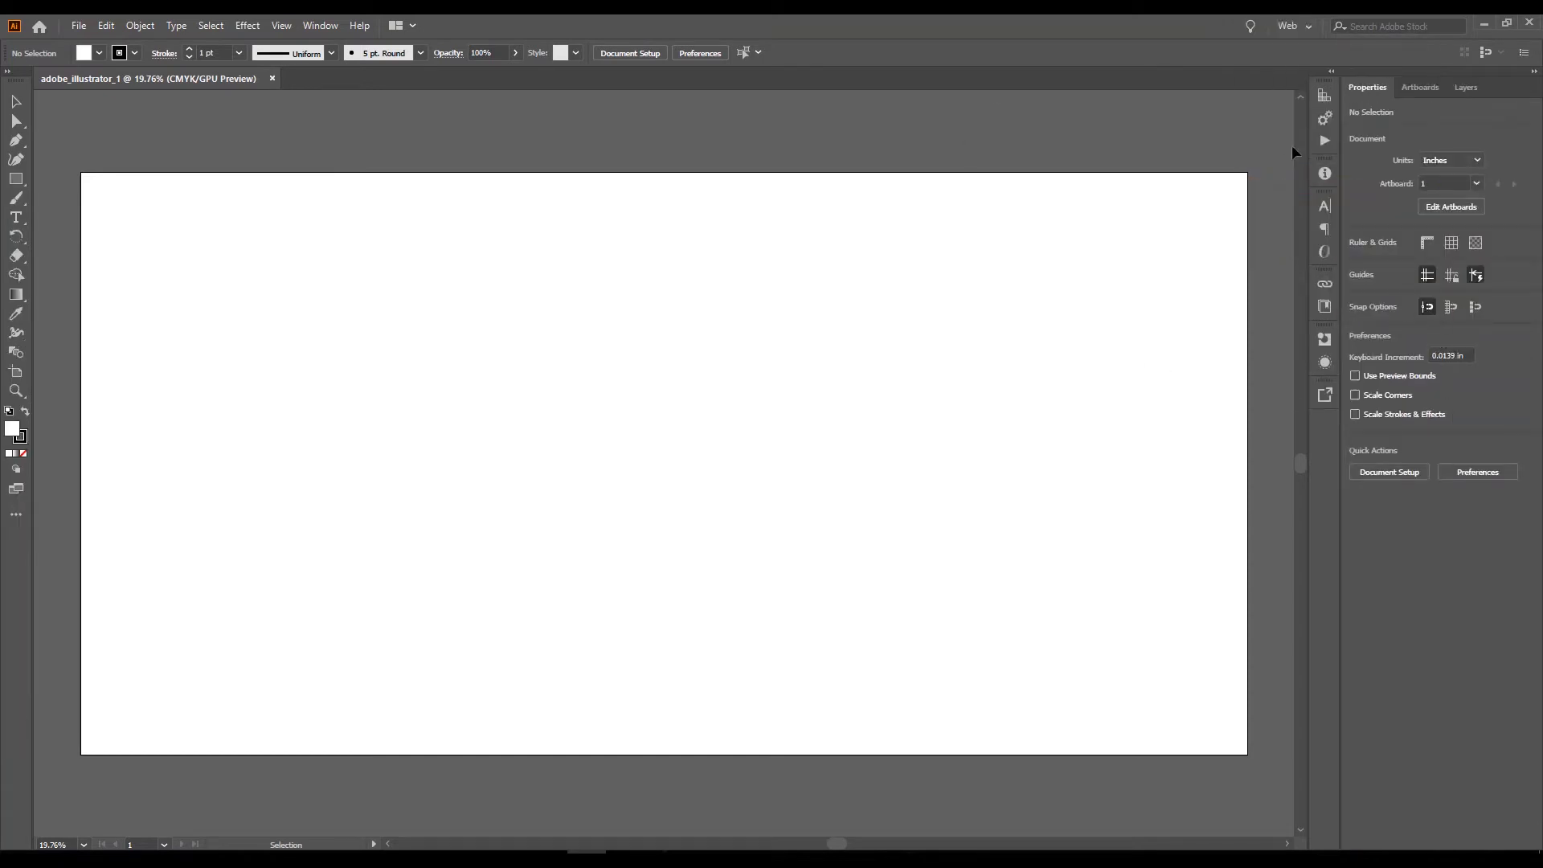
pyautogui.click(1303, 29)
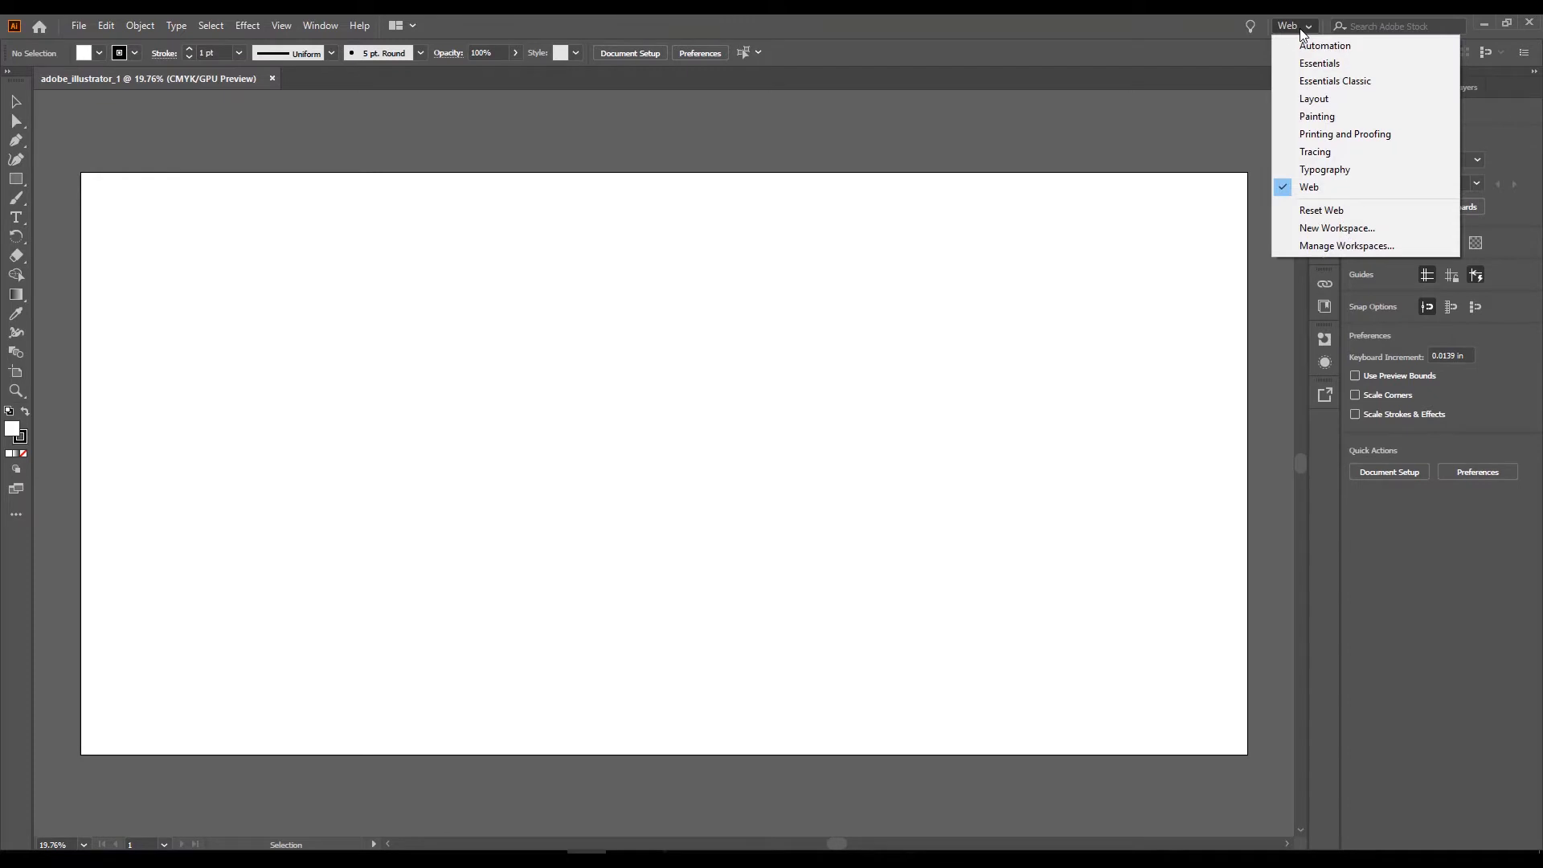
pyautogui.click(1308, 167)
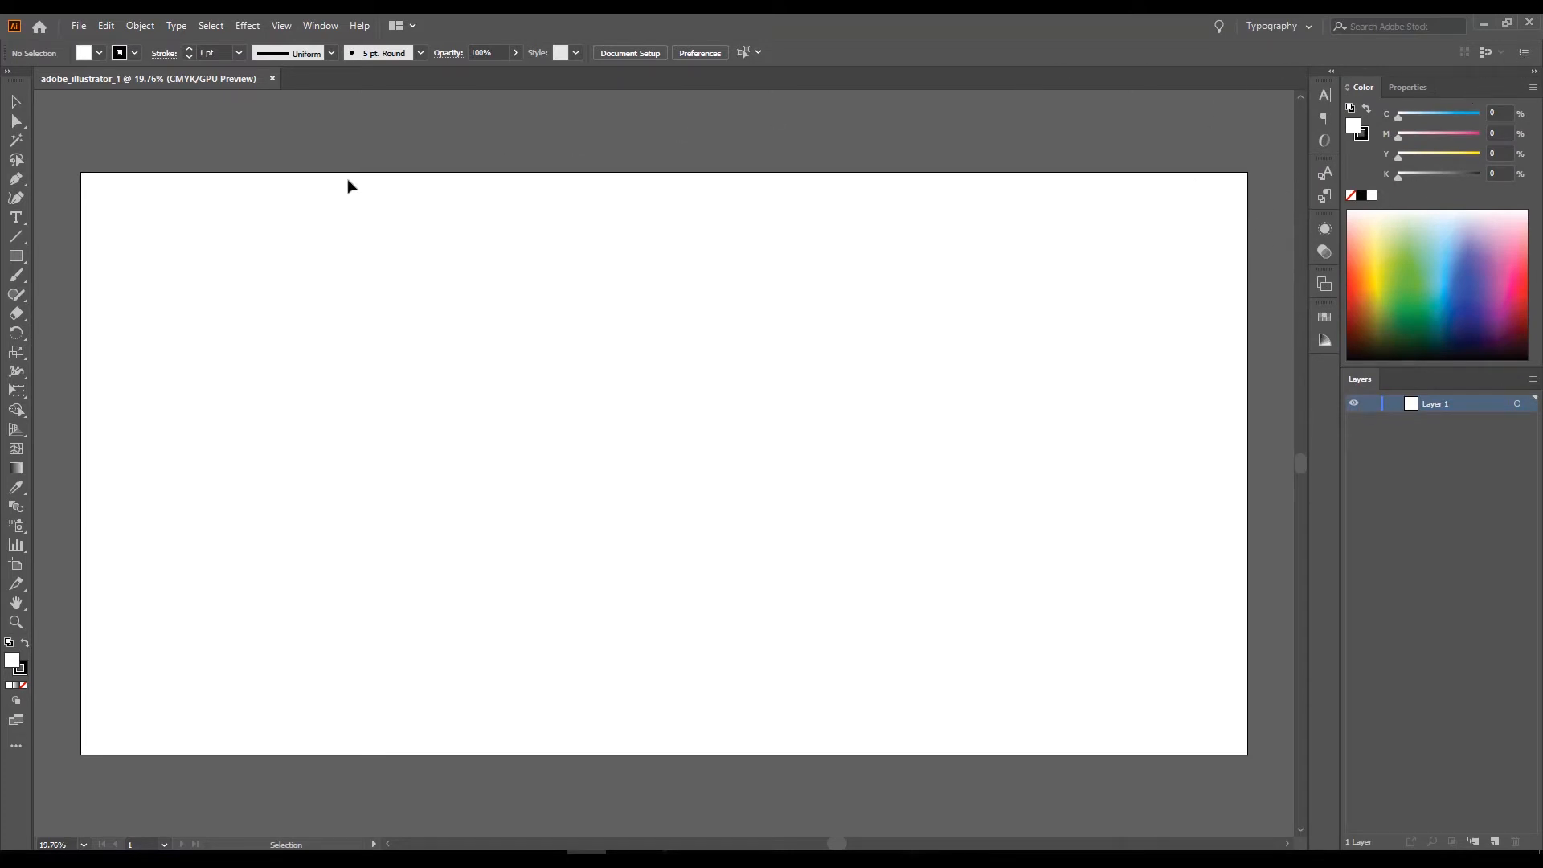
pyautogui.click(282, 24)
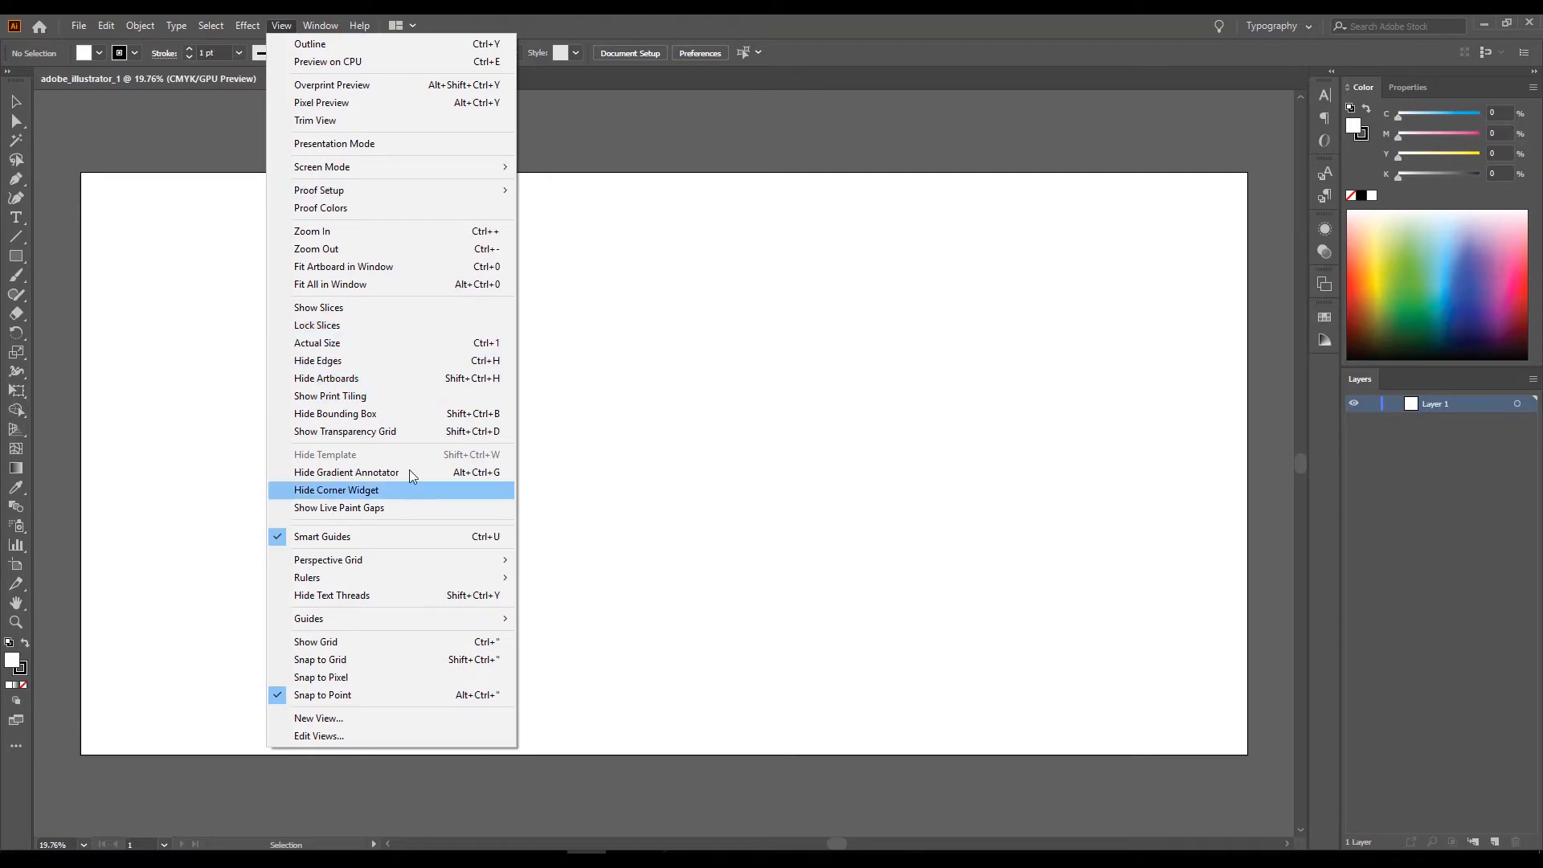
pyautogui.click(635, 469)
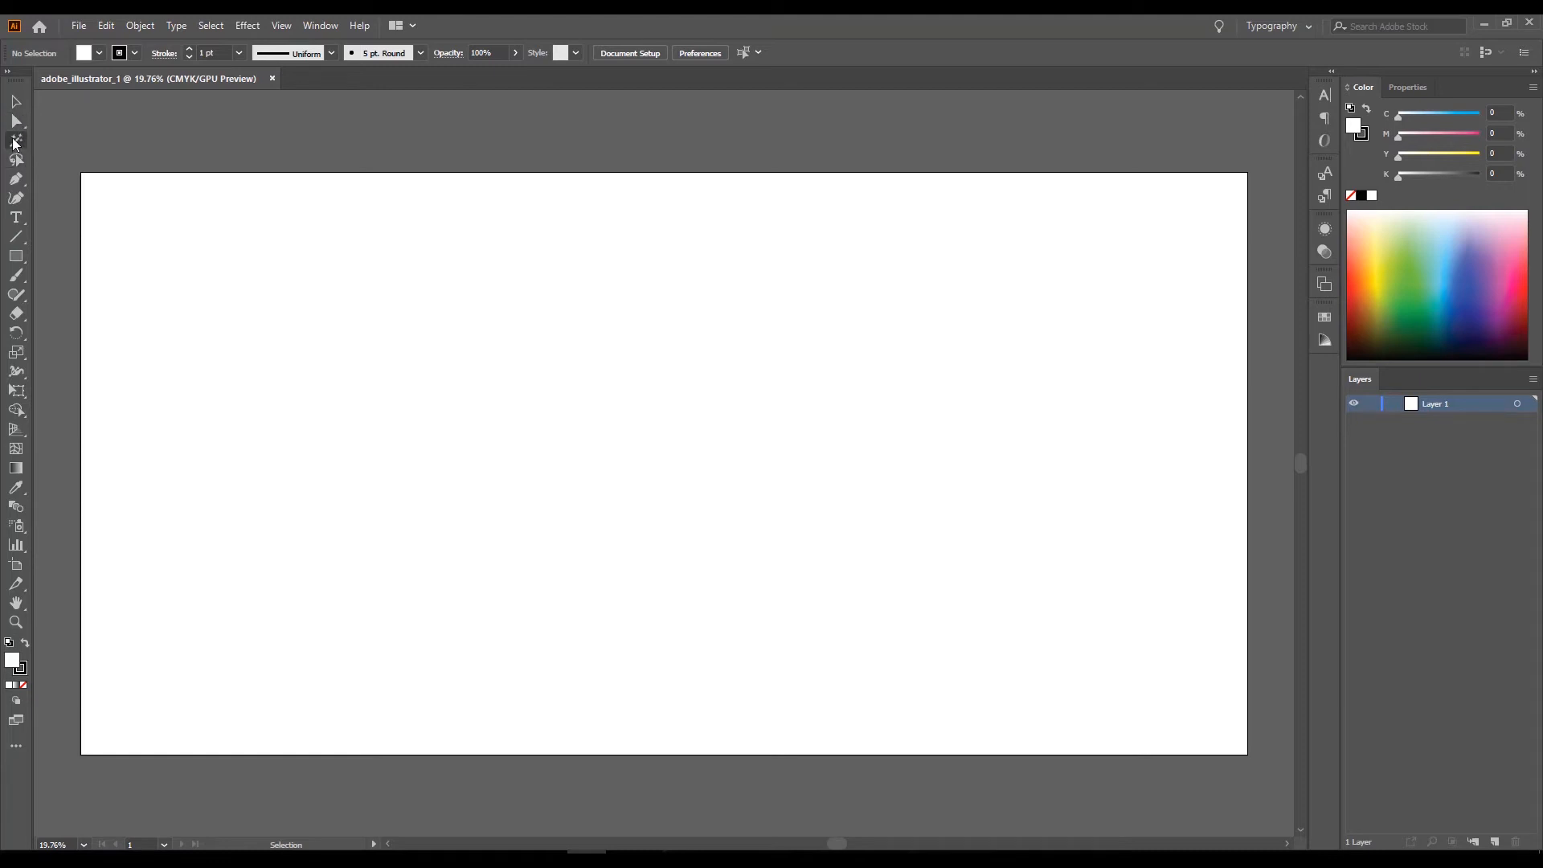
# Examine the tool variants grouped under Pen, Type, Line Segment, Rectangle, Paintbrush, Shaper and Eraser.
pyautogui.click(21, 178)
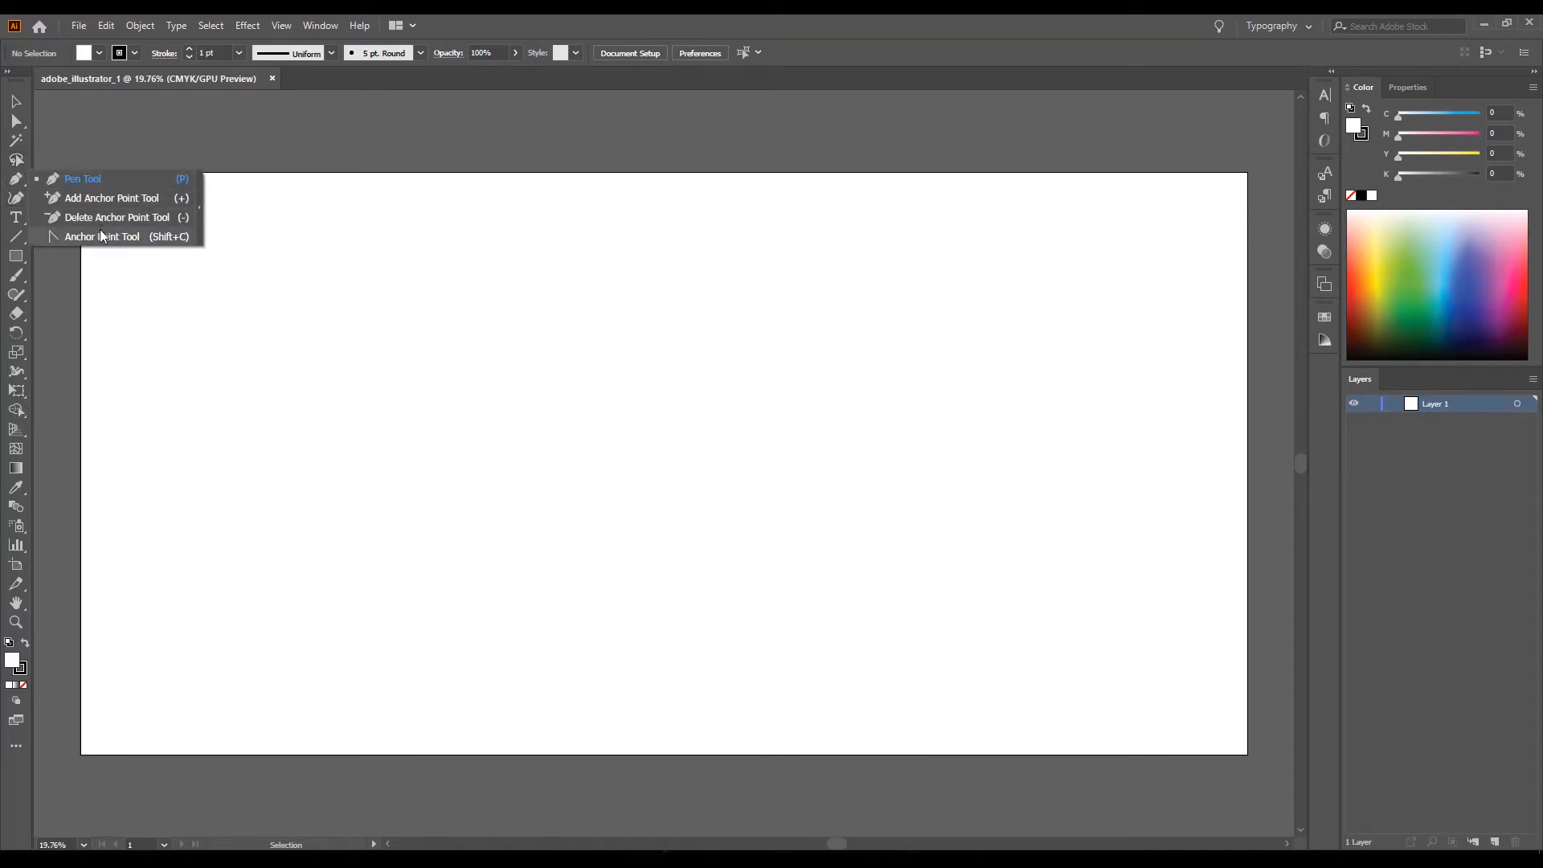
pyautogui.click(20, 199)
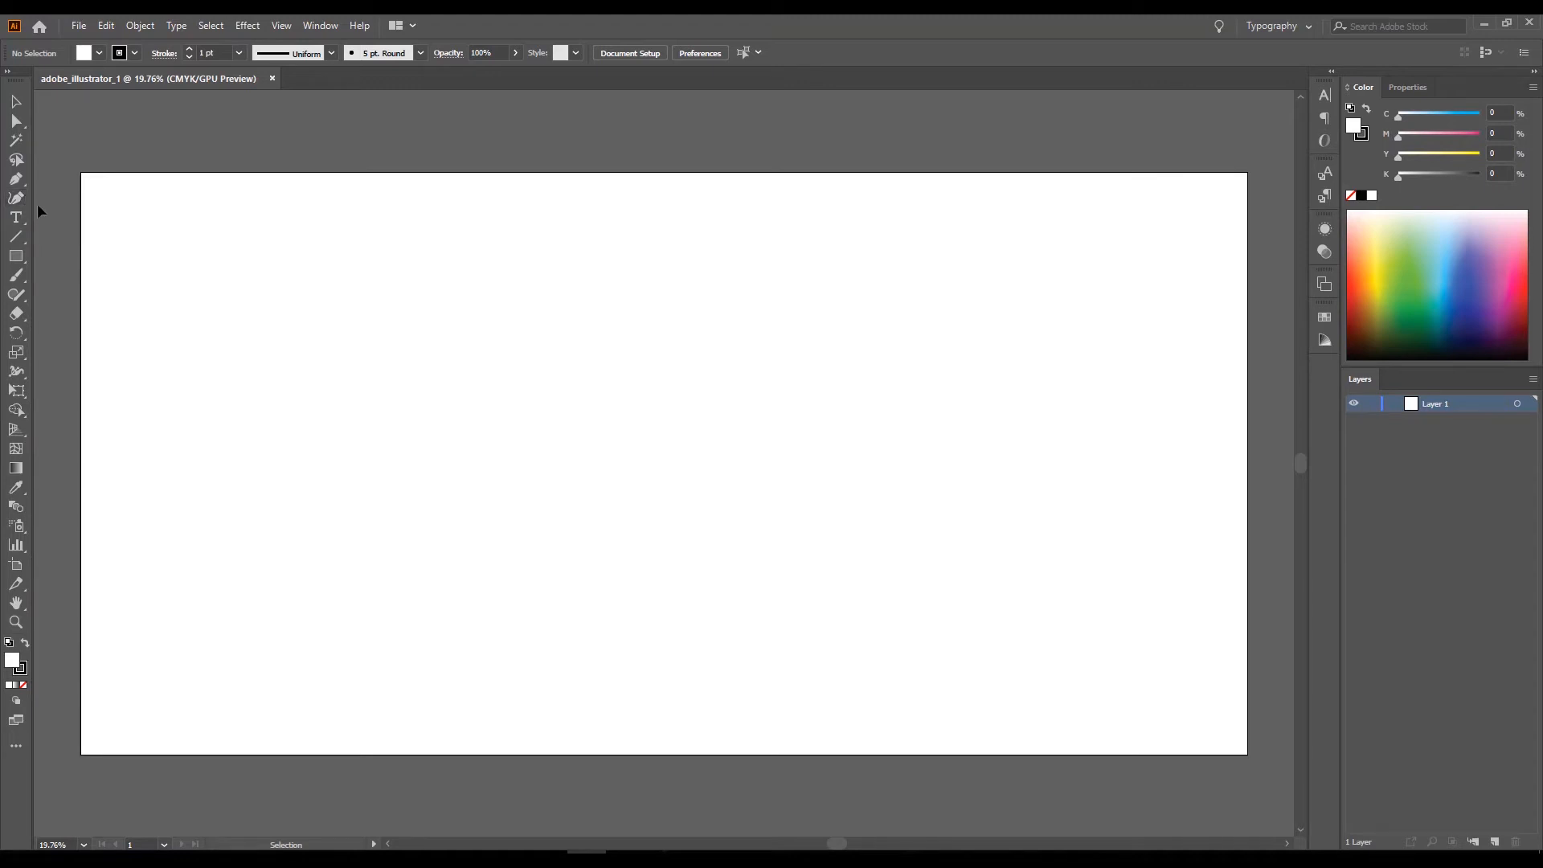
pyautogui.click(27, 217)
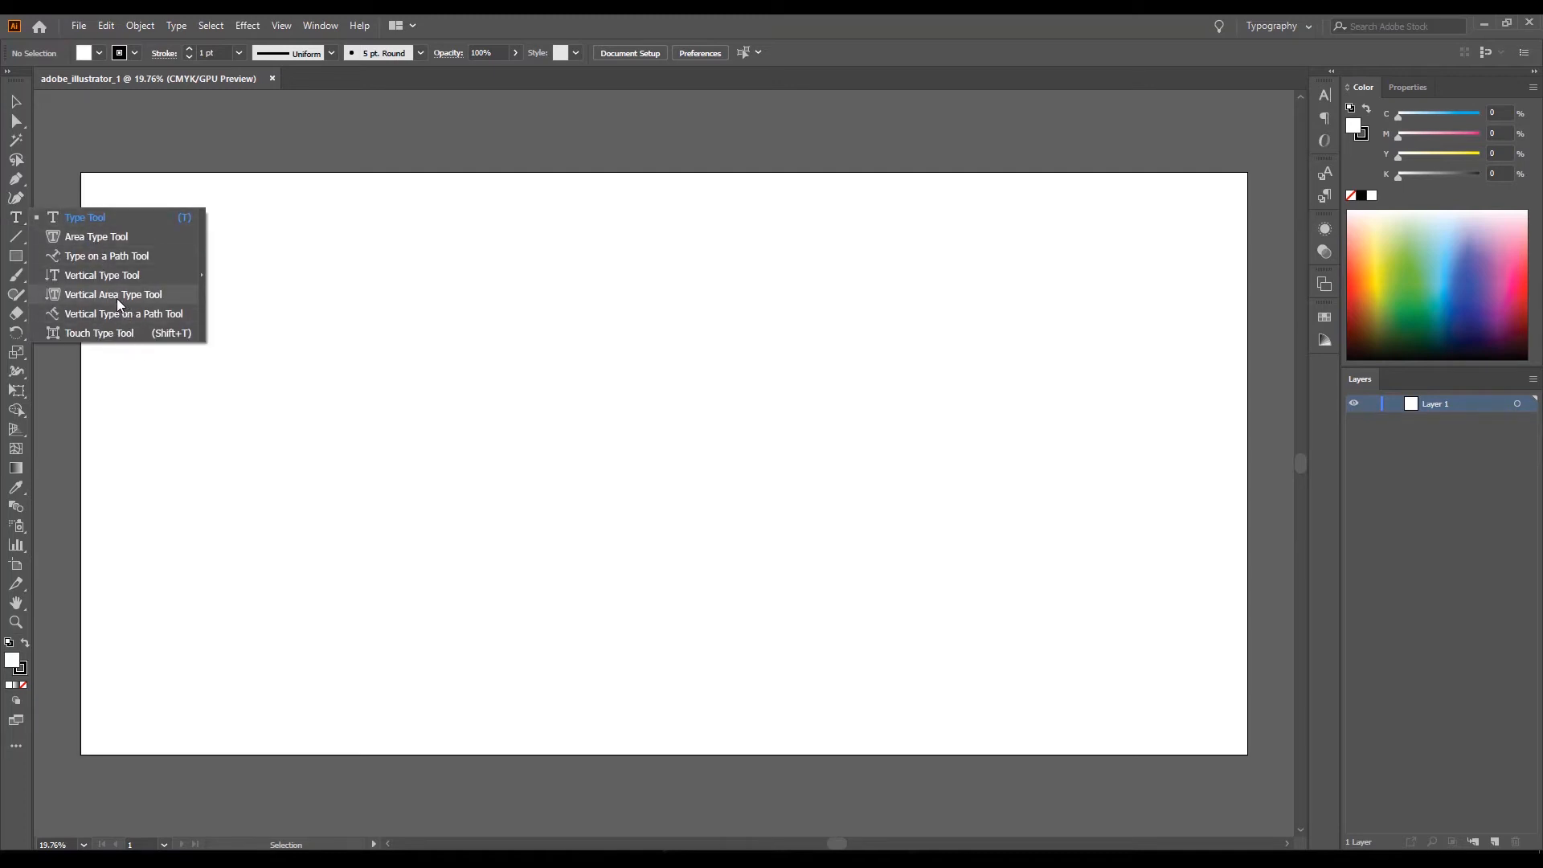
pyautogui.click(22, 235)
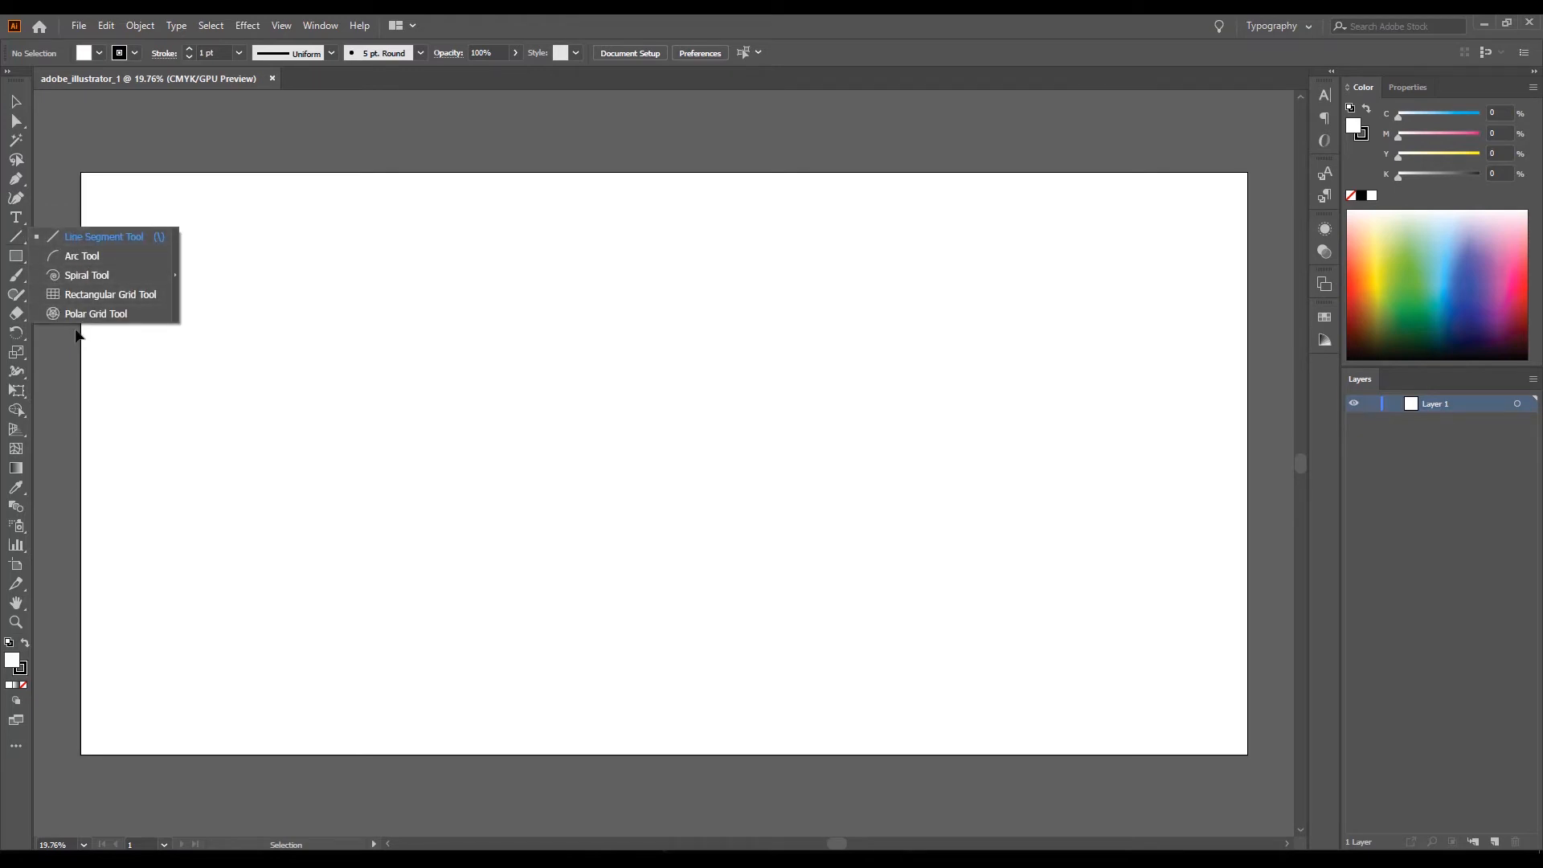
pyautogui.click(24, 257)
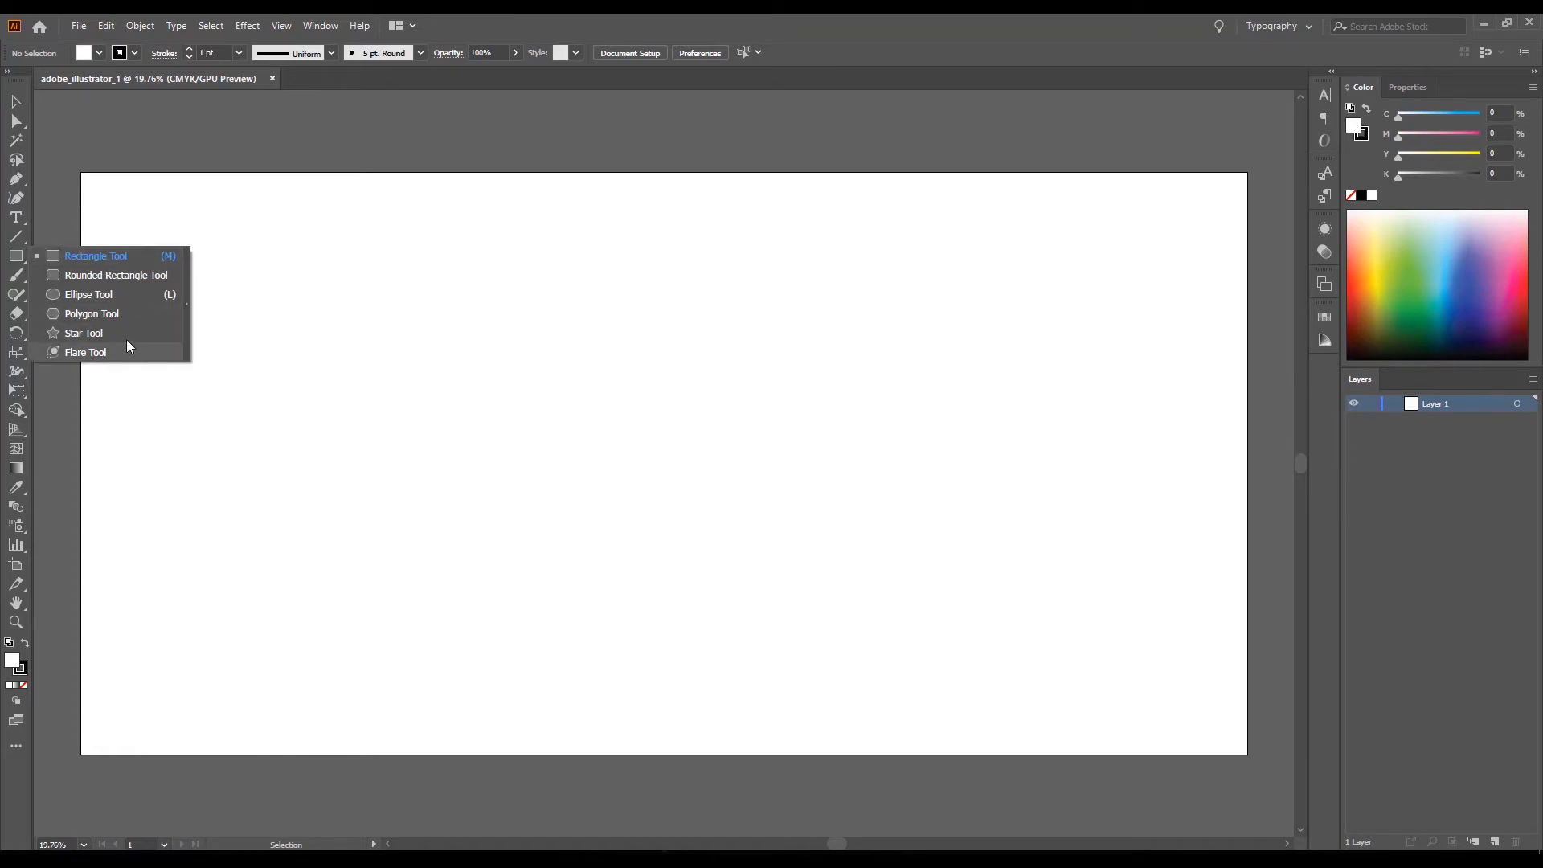
pyautogui.click(22, 278)
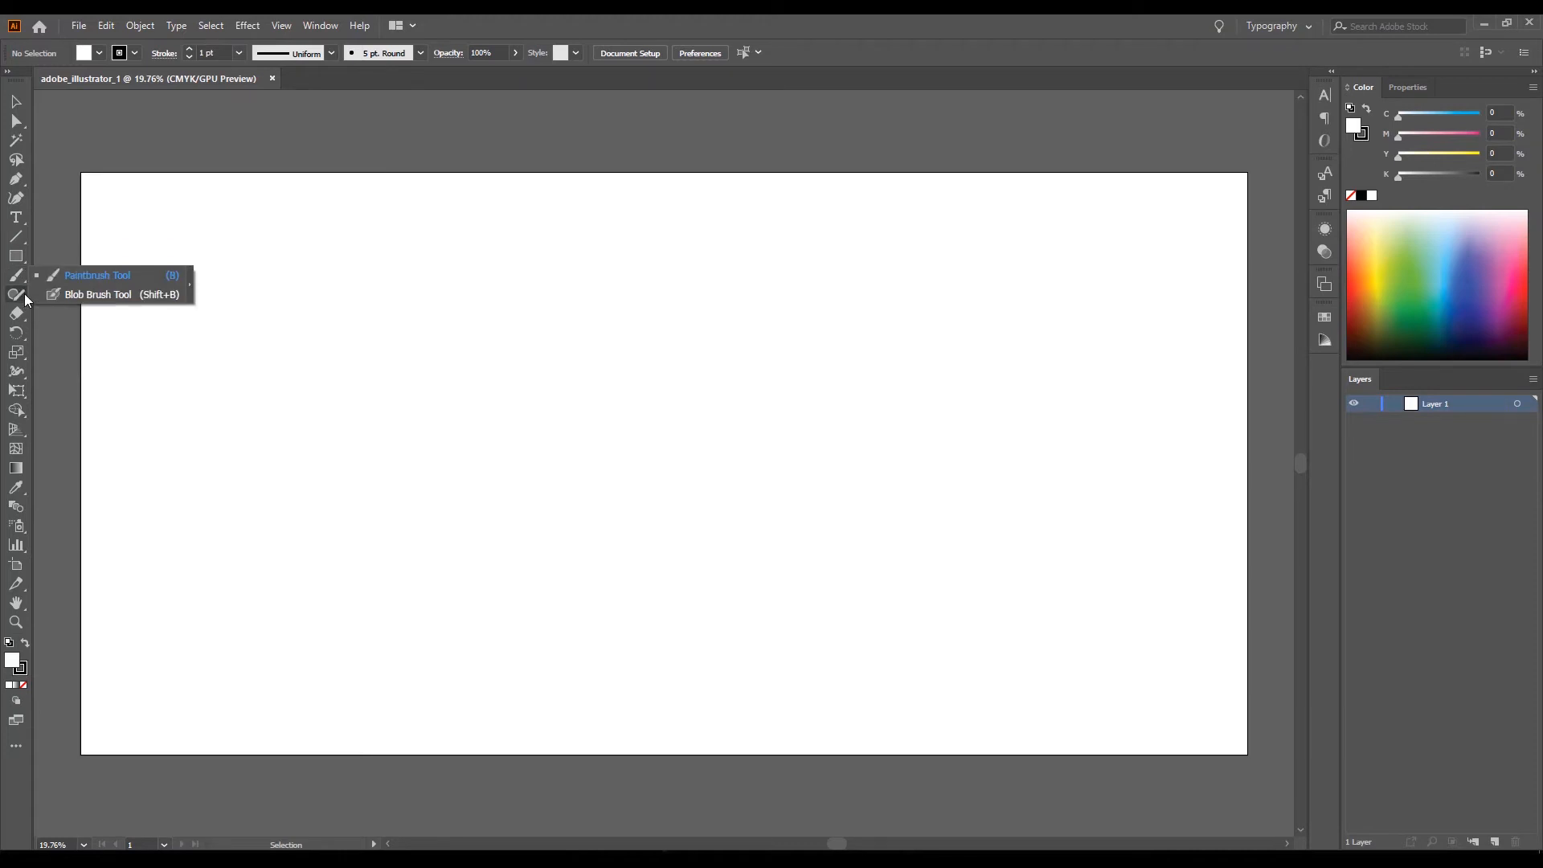
pyautogui.click(25, 296)
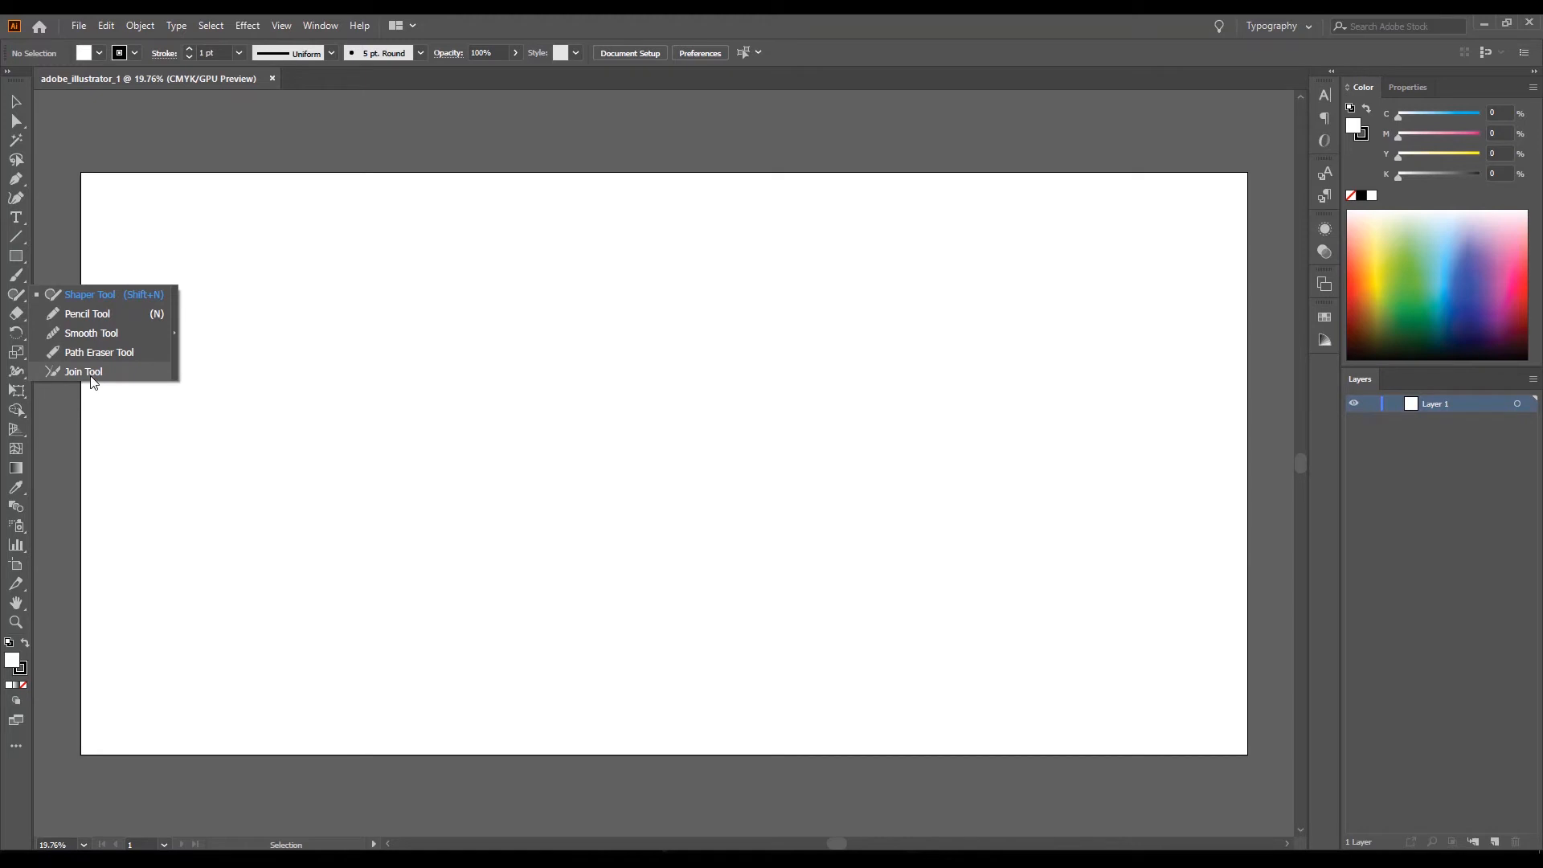
pyautogui.click(23, 311)
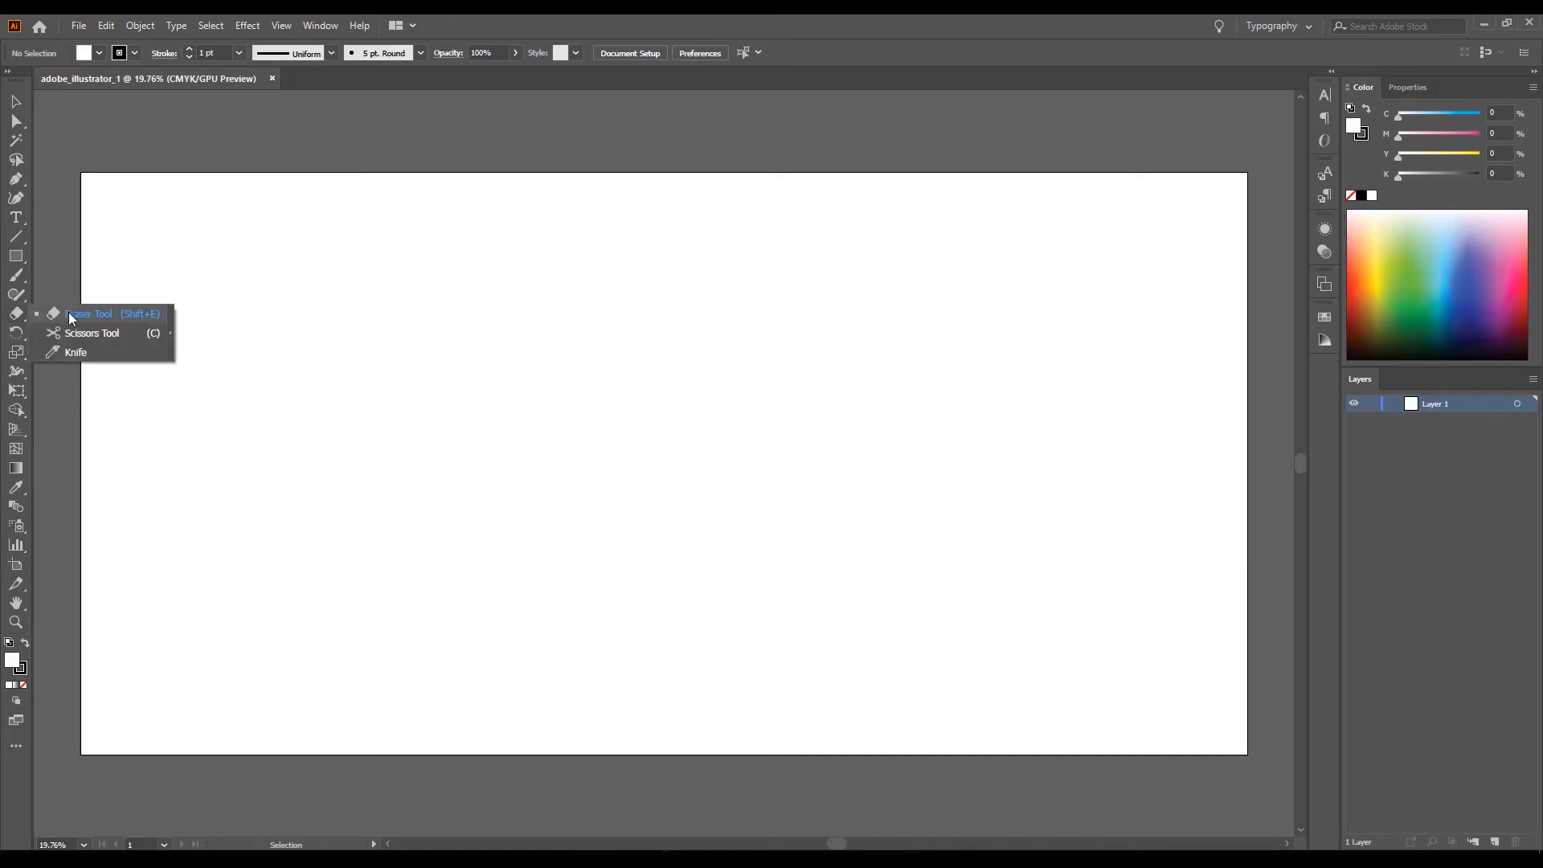
# Examine the tool variants grouped under Rotate, Scale, Width, Free Transform, Perspective Grid, Eyedropper and Symbol Sprayer.
pyautogui.click(23, 337)
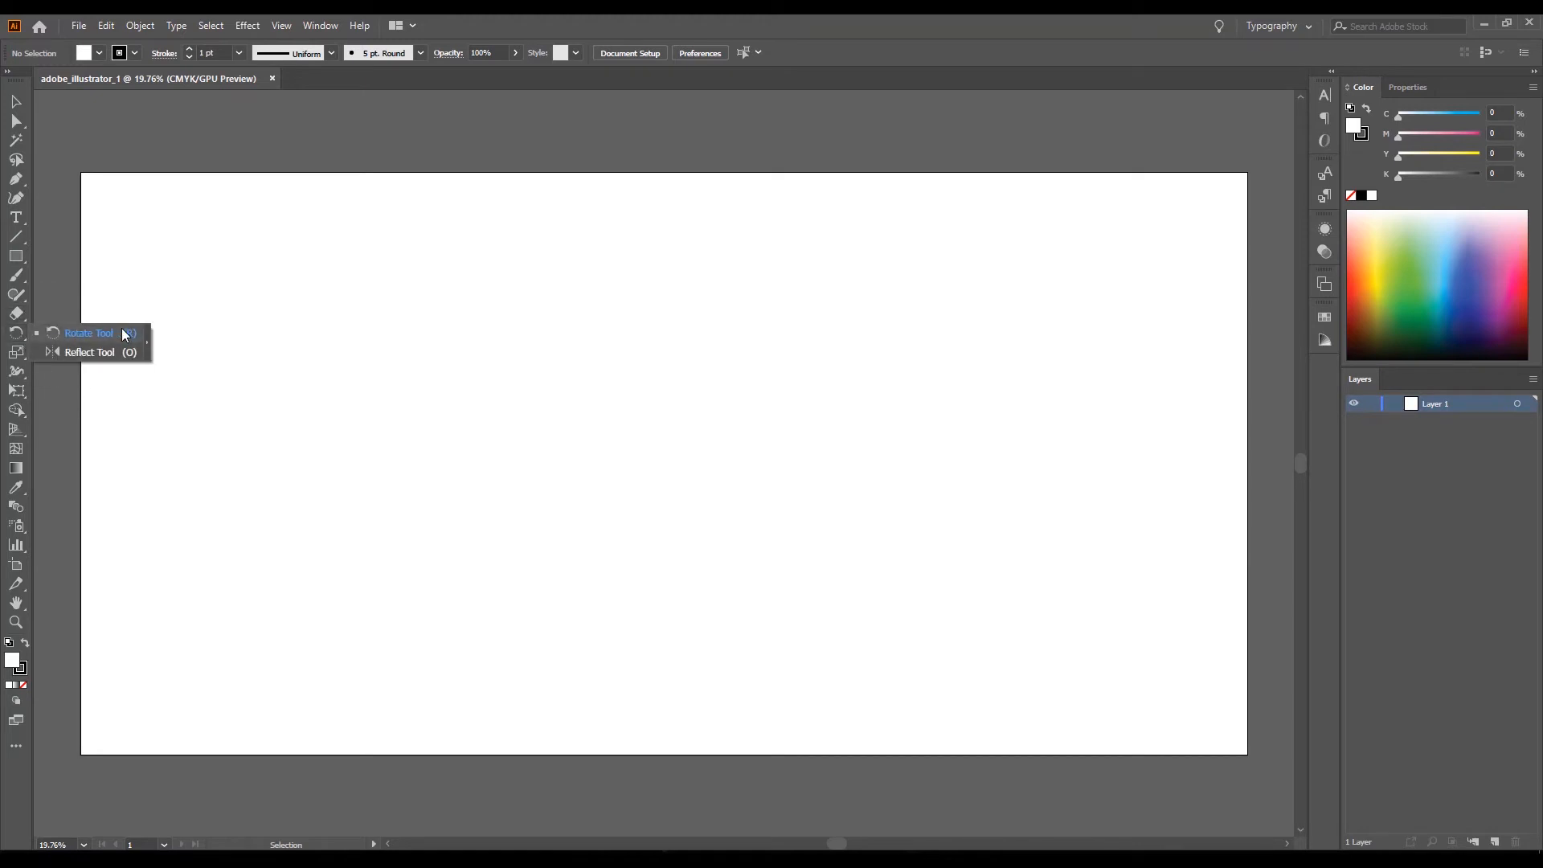
pyautogui.click(26, 349)
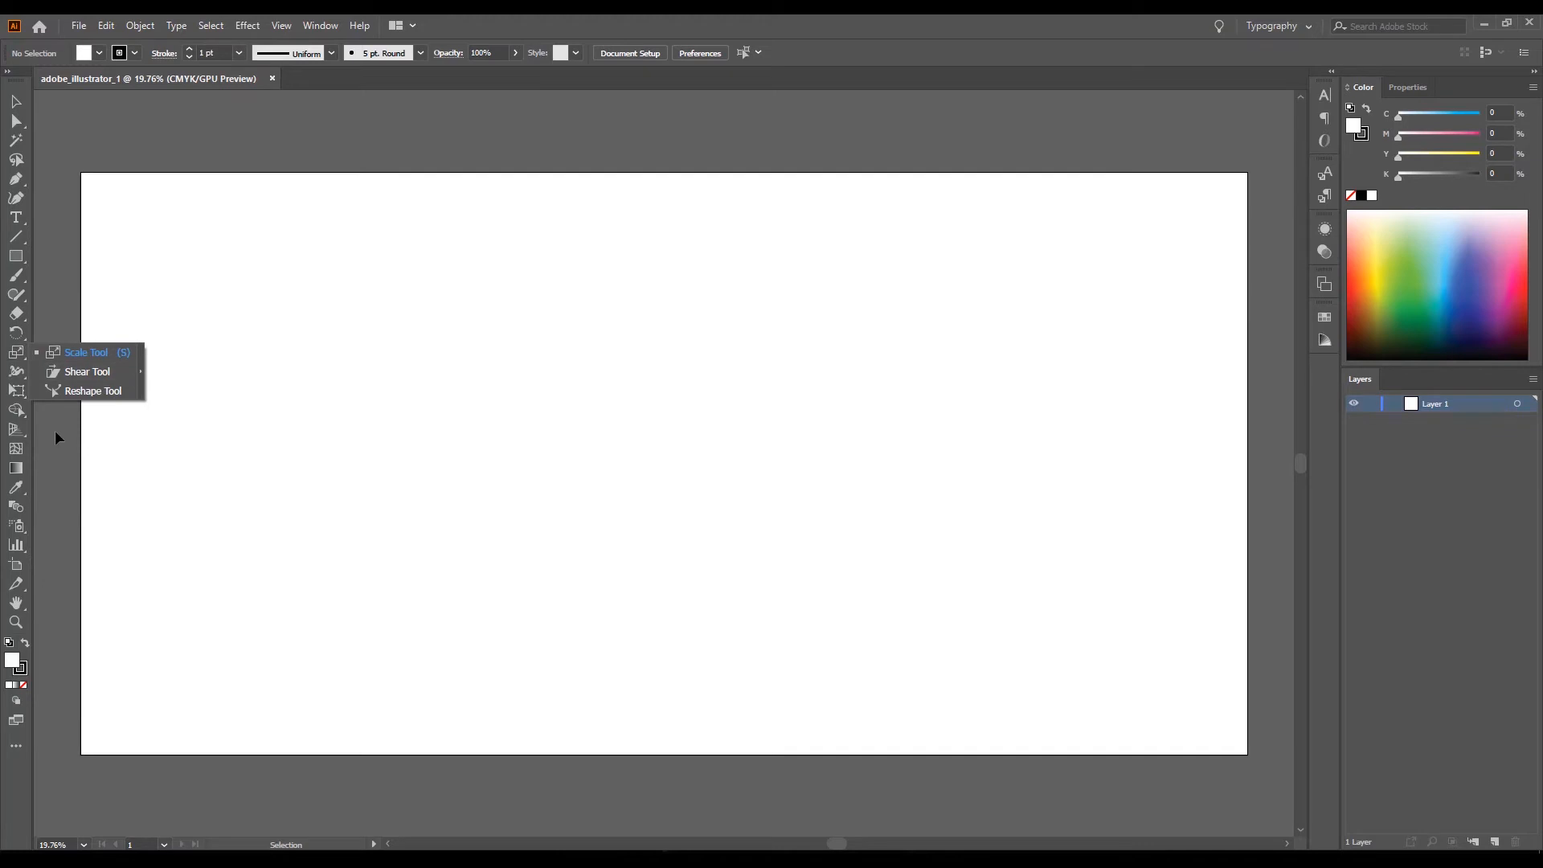
pyautogui.click(21, 373)
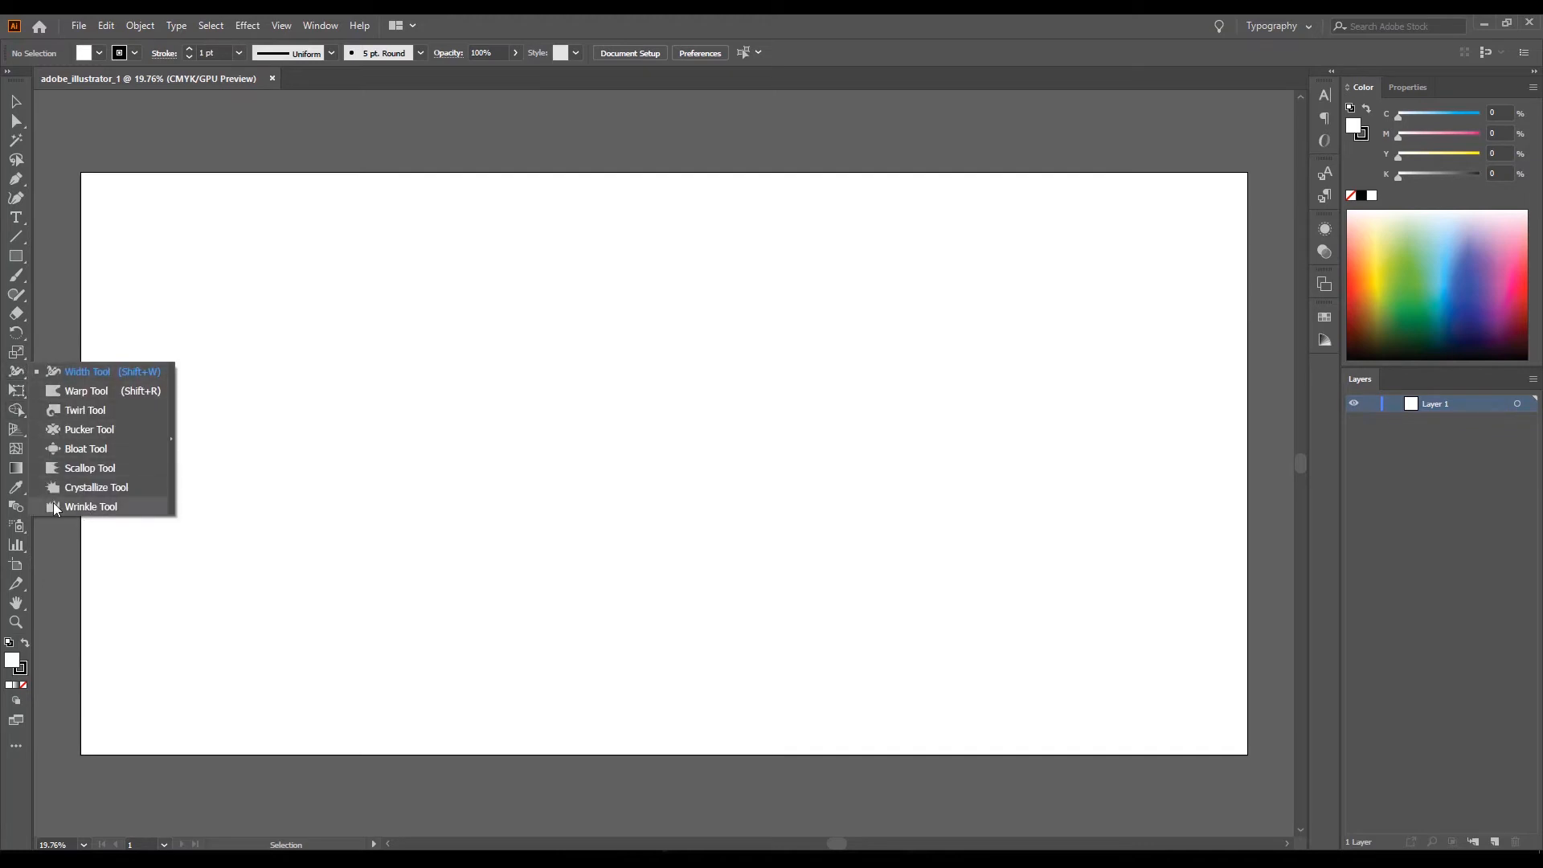
pyautogui.click(21, 394)
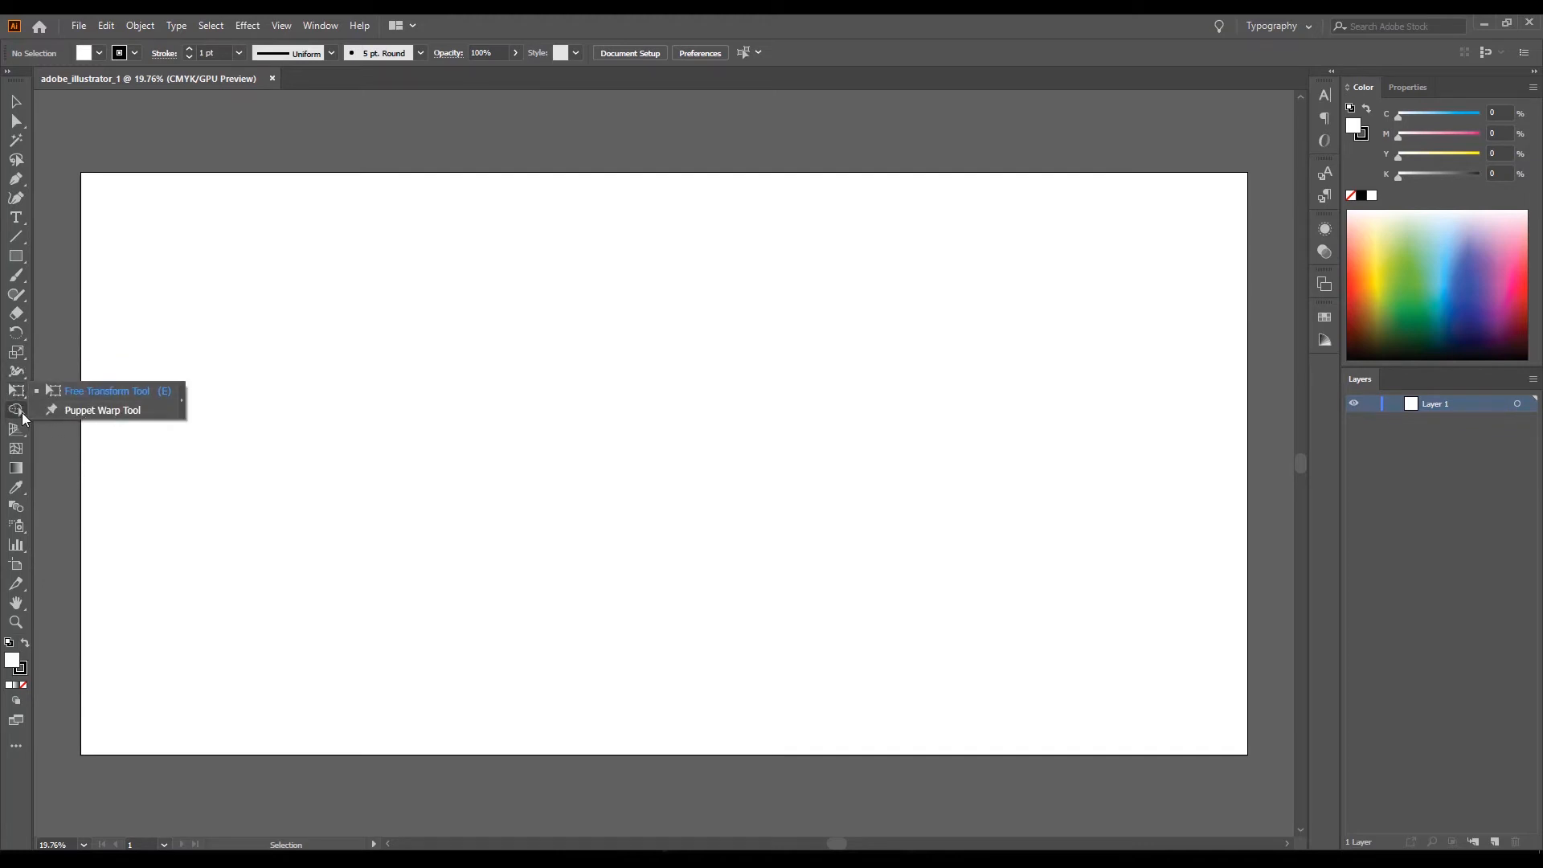
pyautogui.click(20, 427)
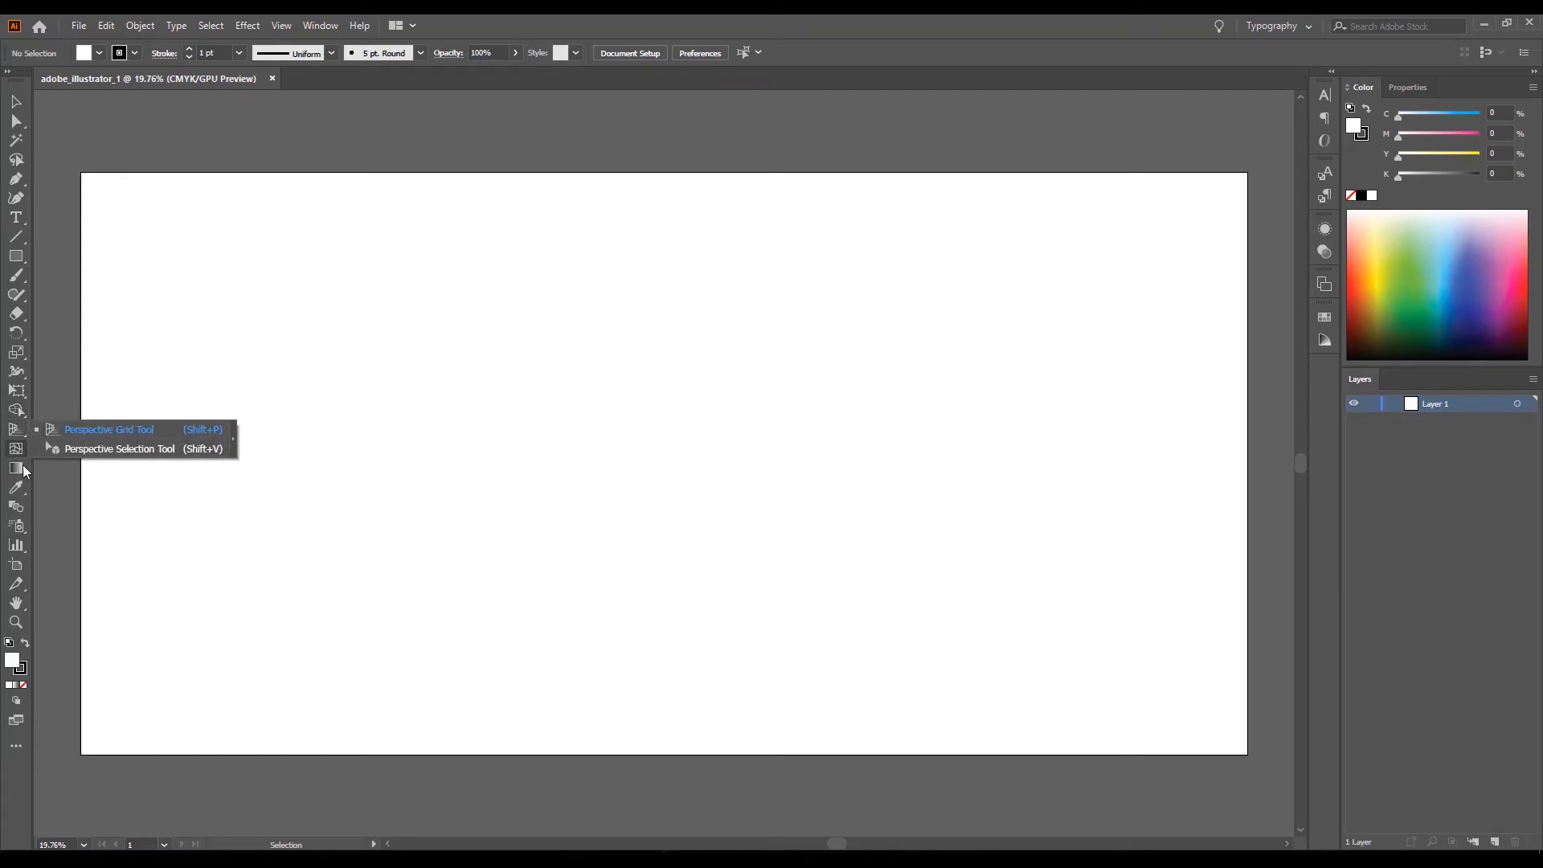
pyautogui.click(19, 432)
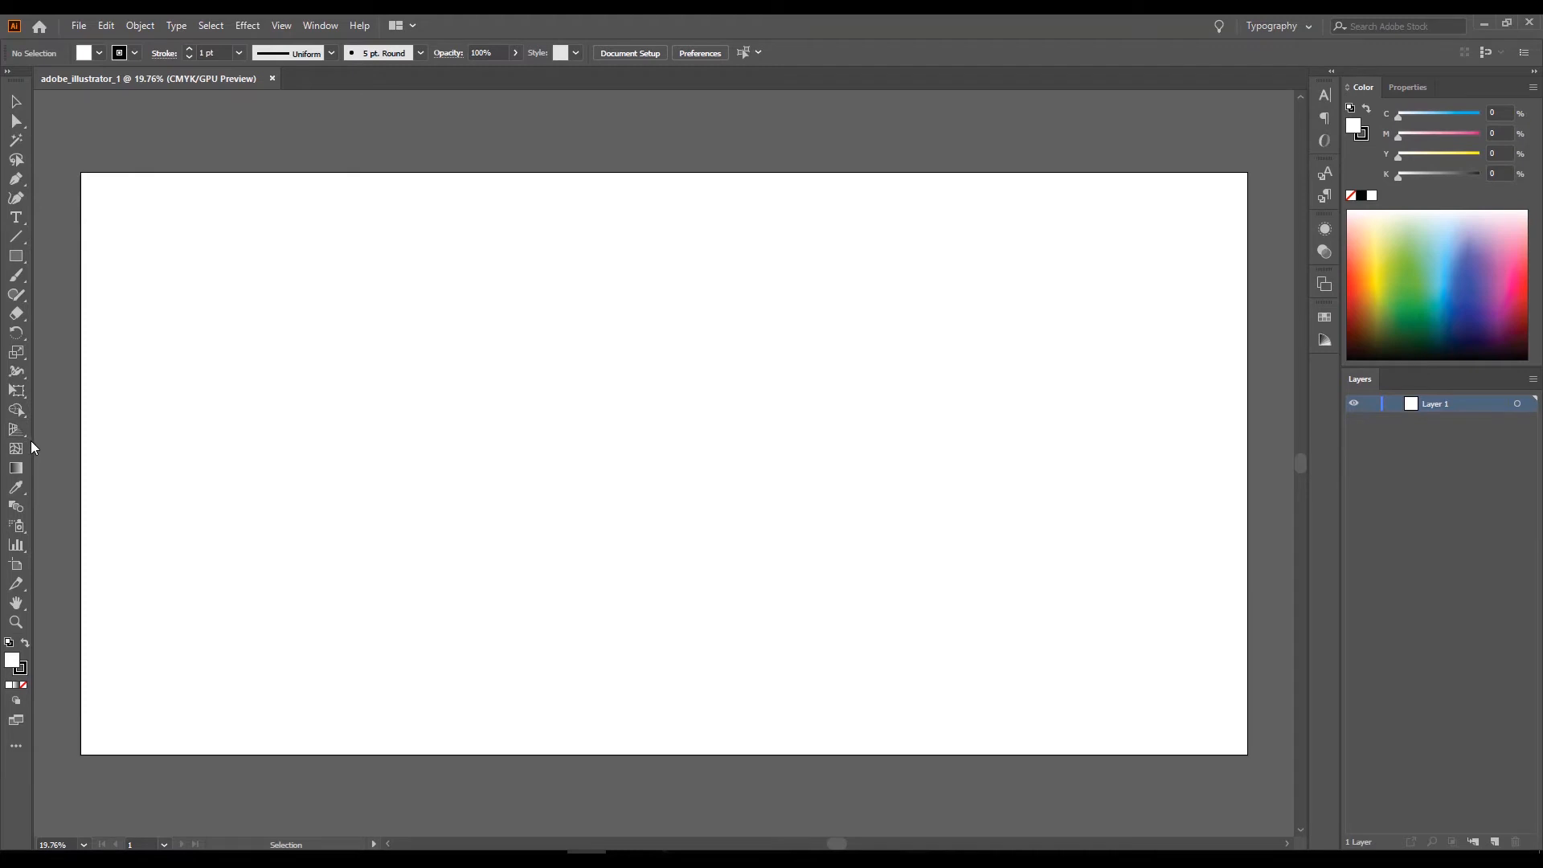
pyautogui.click(21, 432)
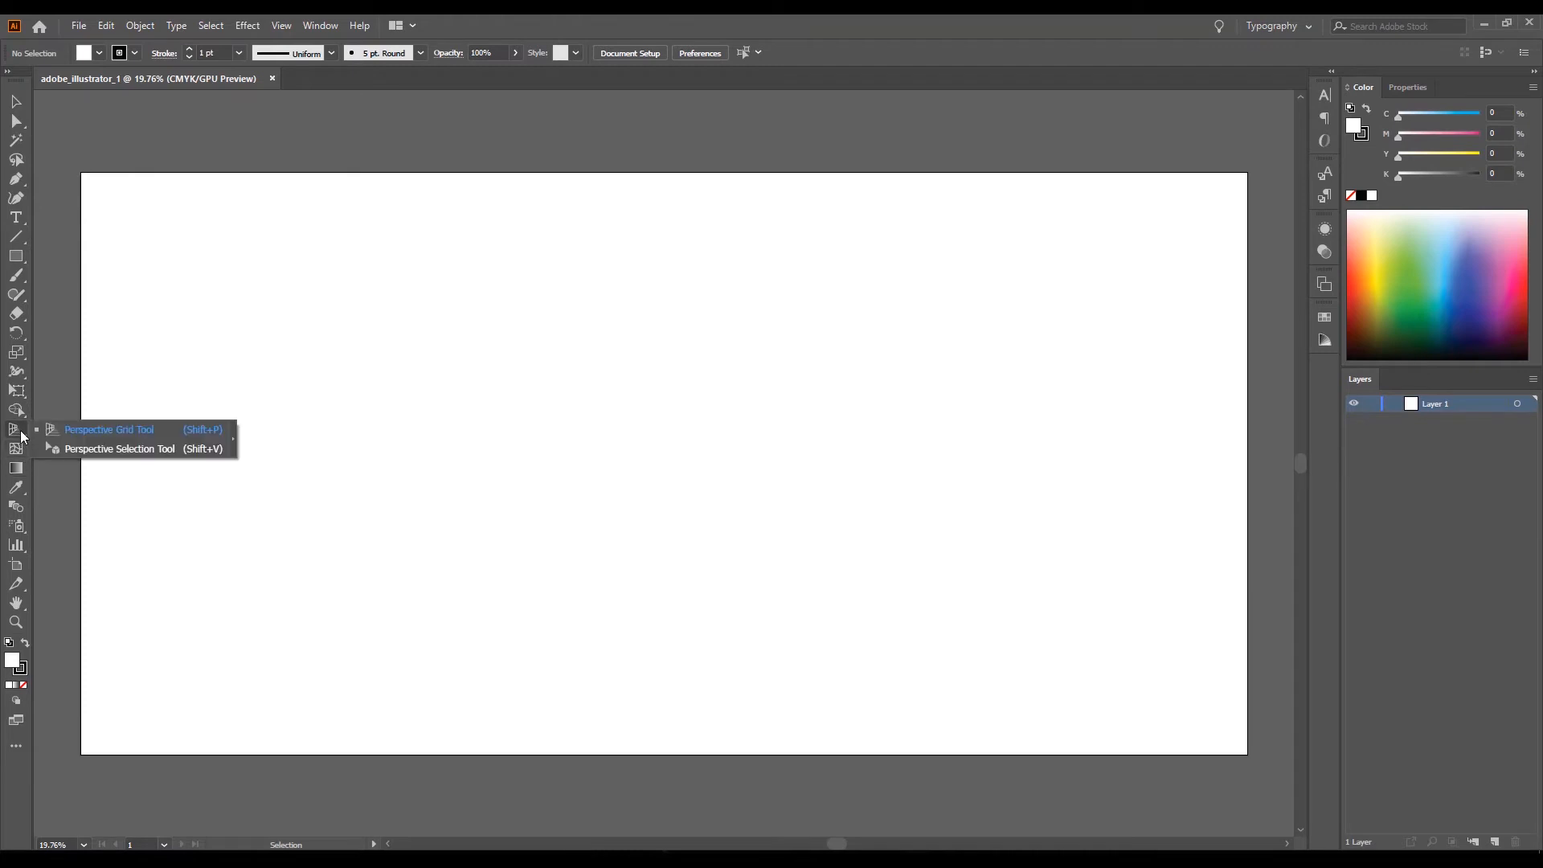
pyautogui.click(16, 487)
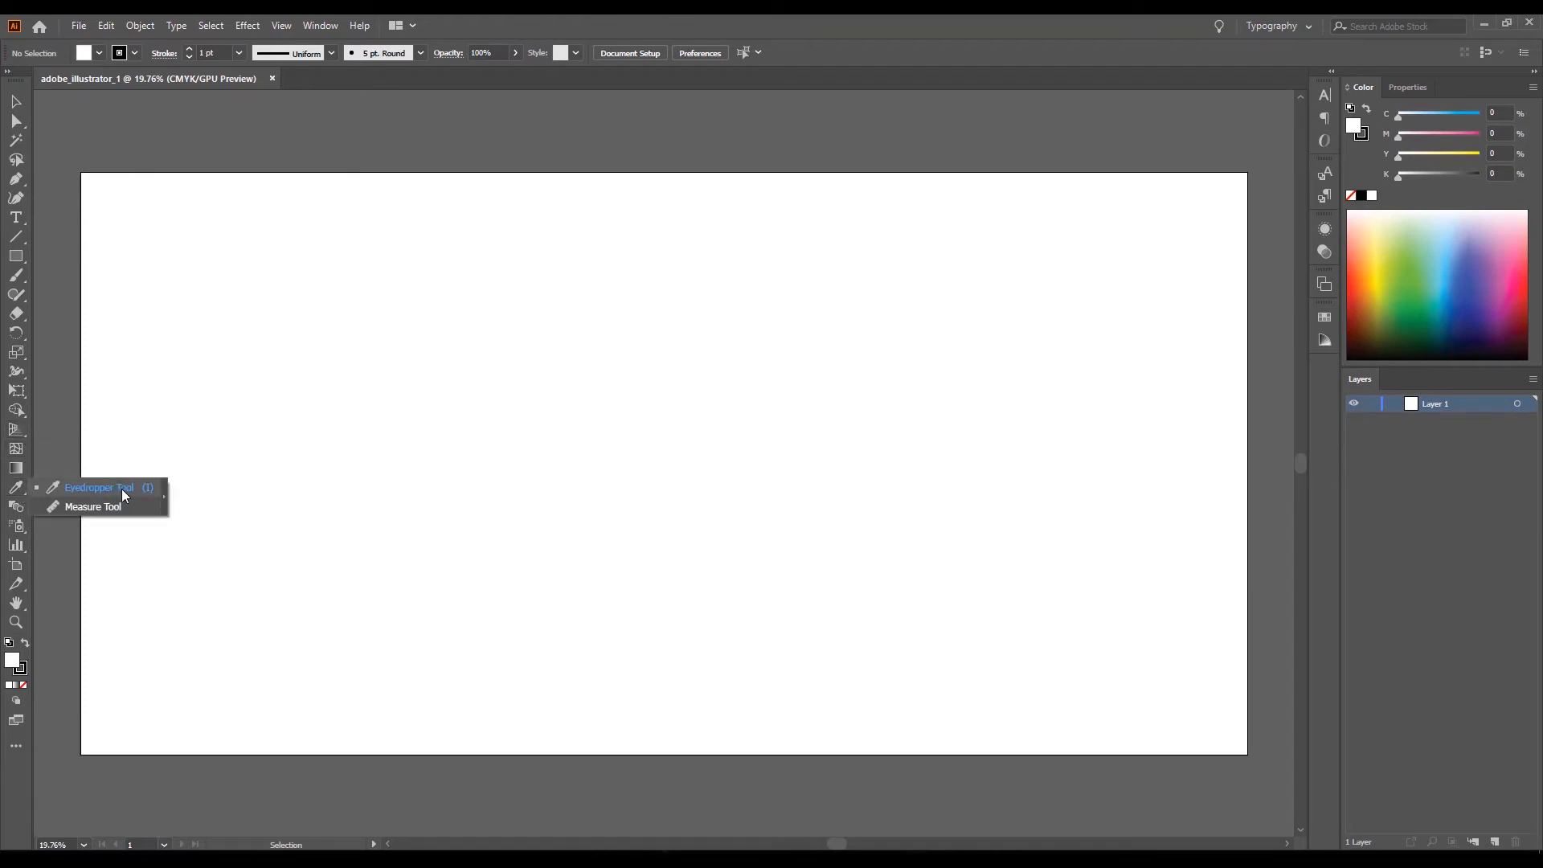
pyautogui.click(19, 527)
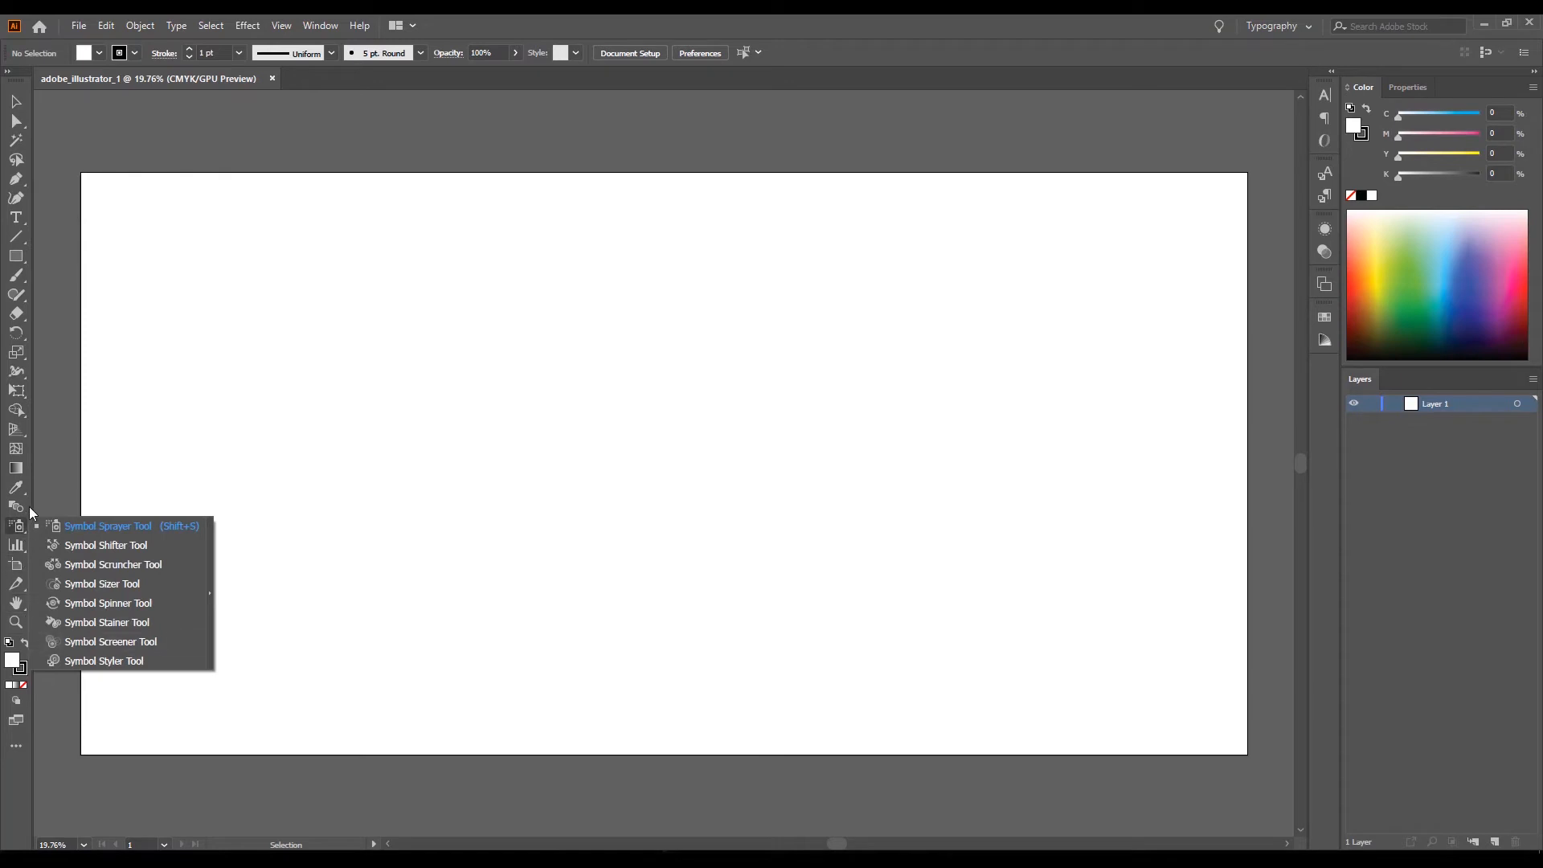
pyautogui.click(58, 470)
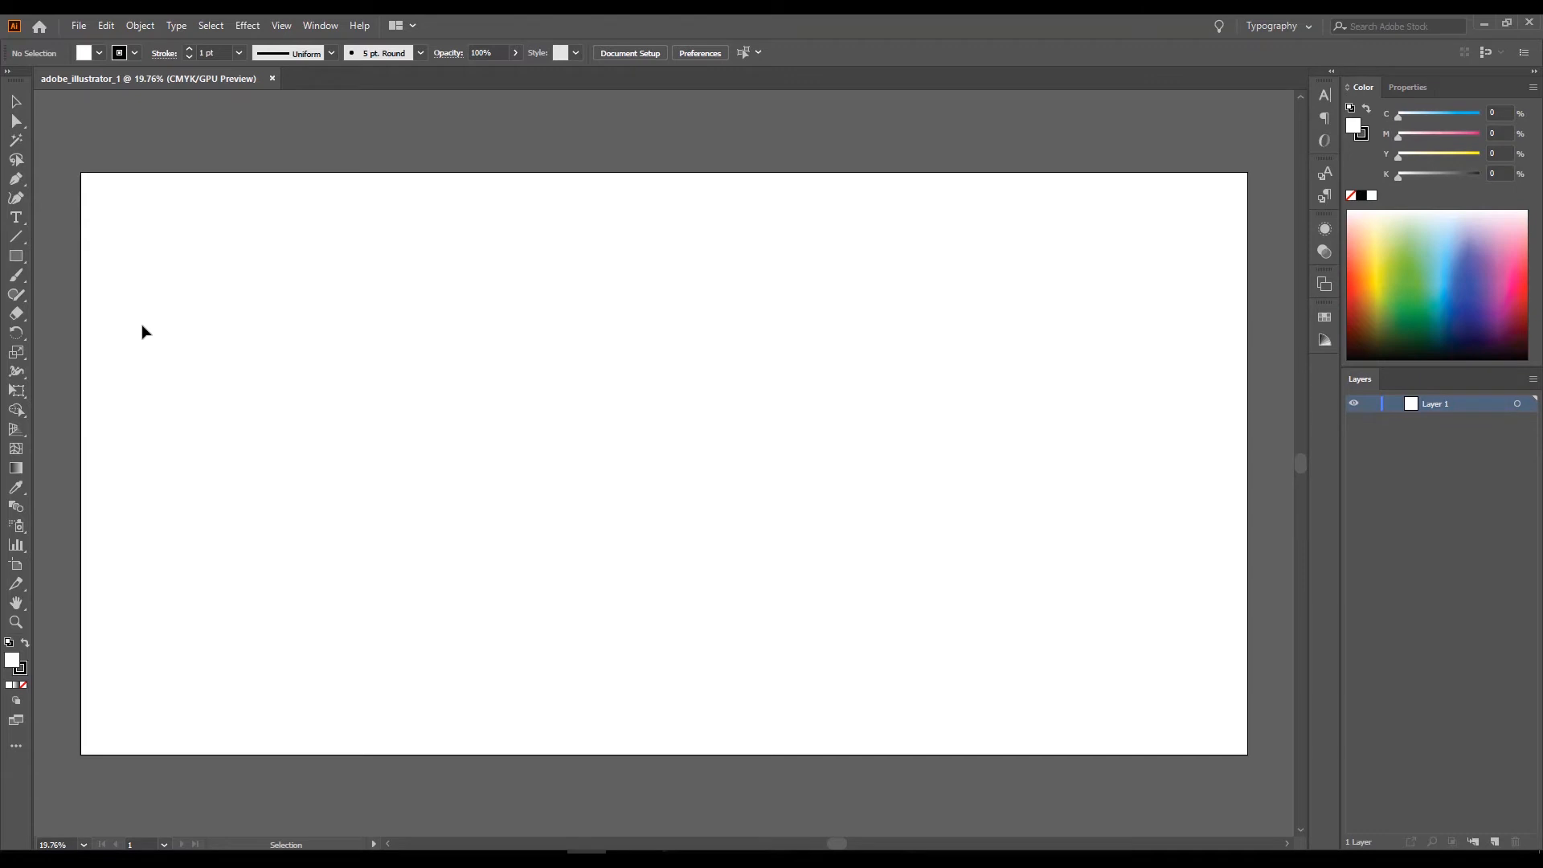
pyautogui.click(22, 174)
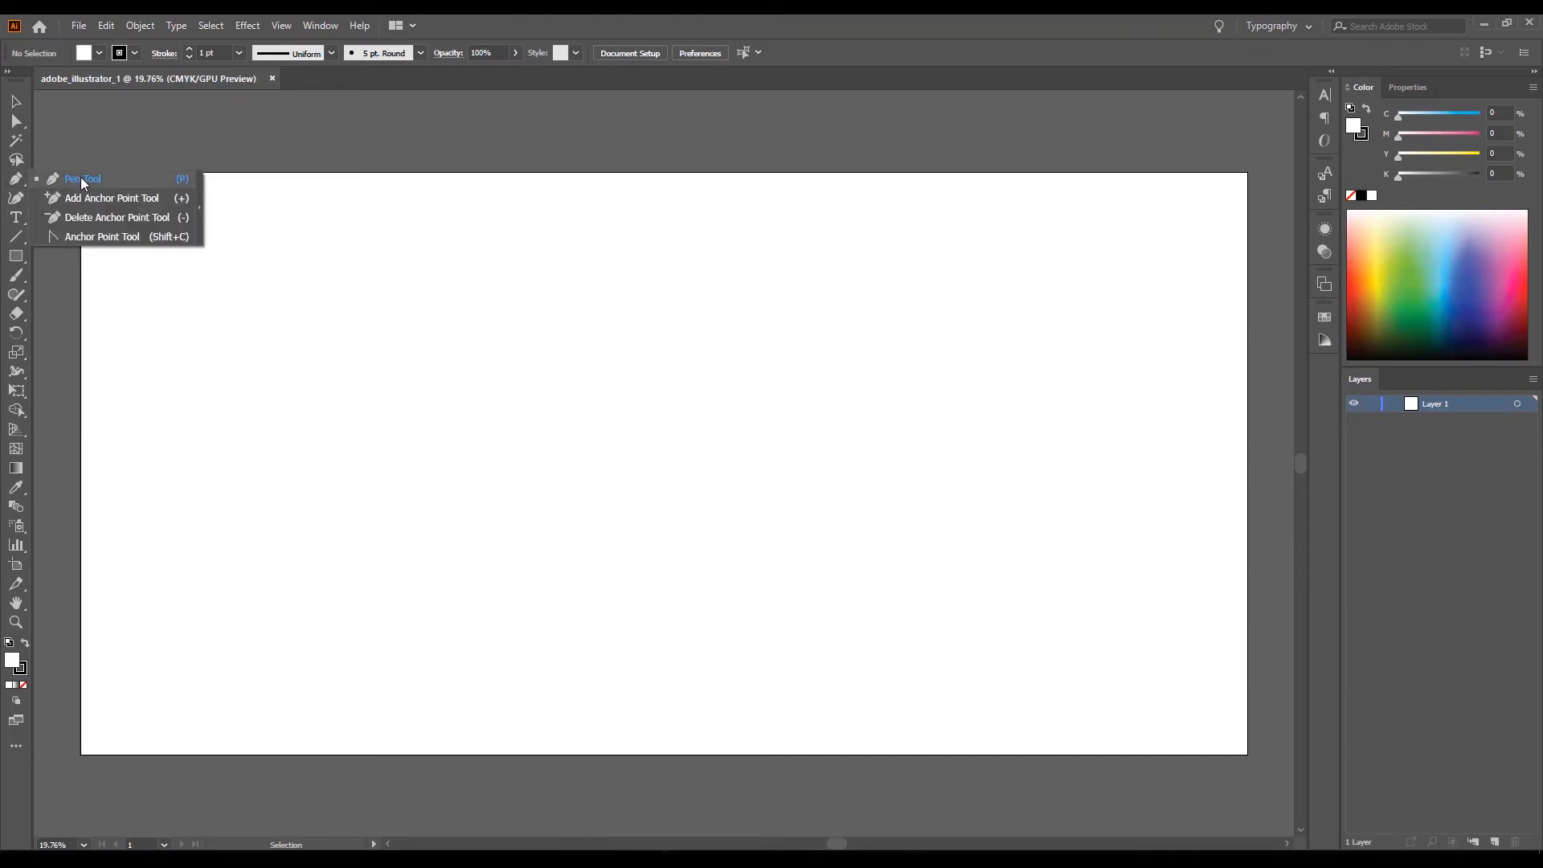
pyautogui.click(15, 103)
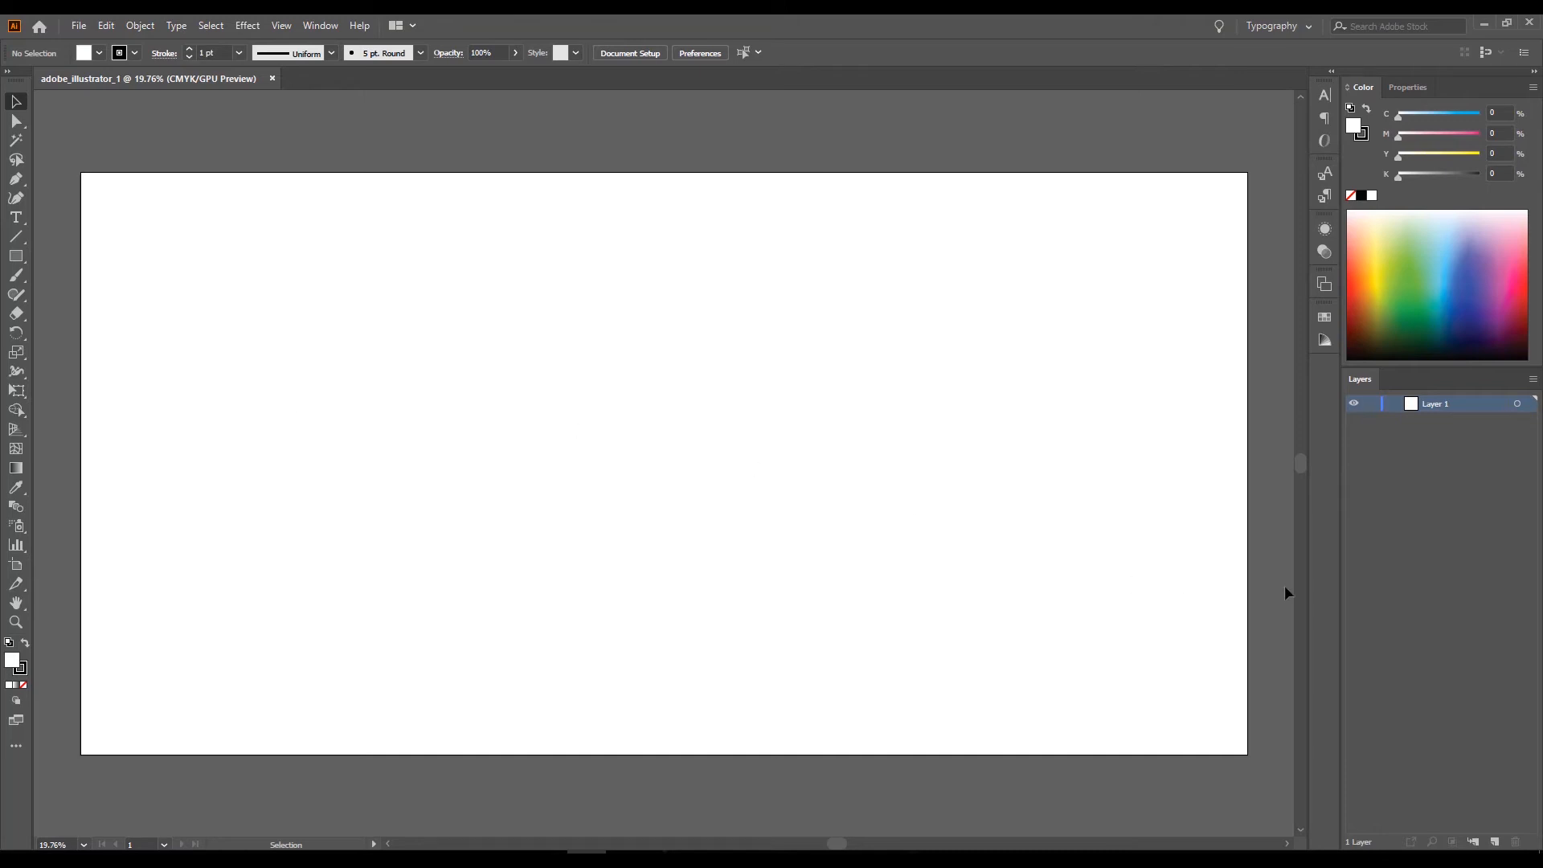
pyautogui.scroll(-1, 1184, 505)
pyautogui.scroll(8, 1183, 505)
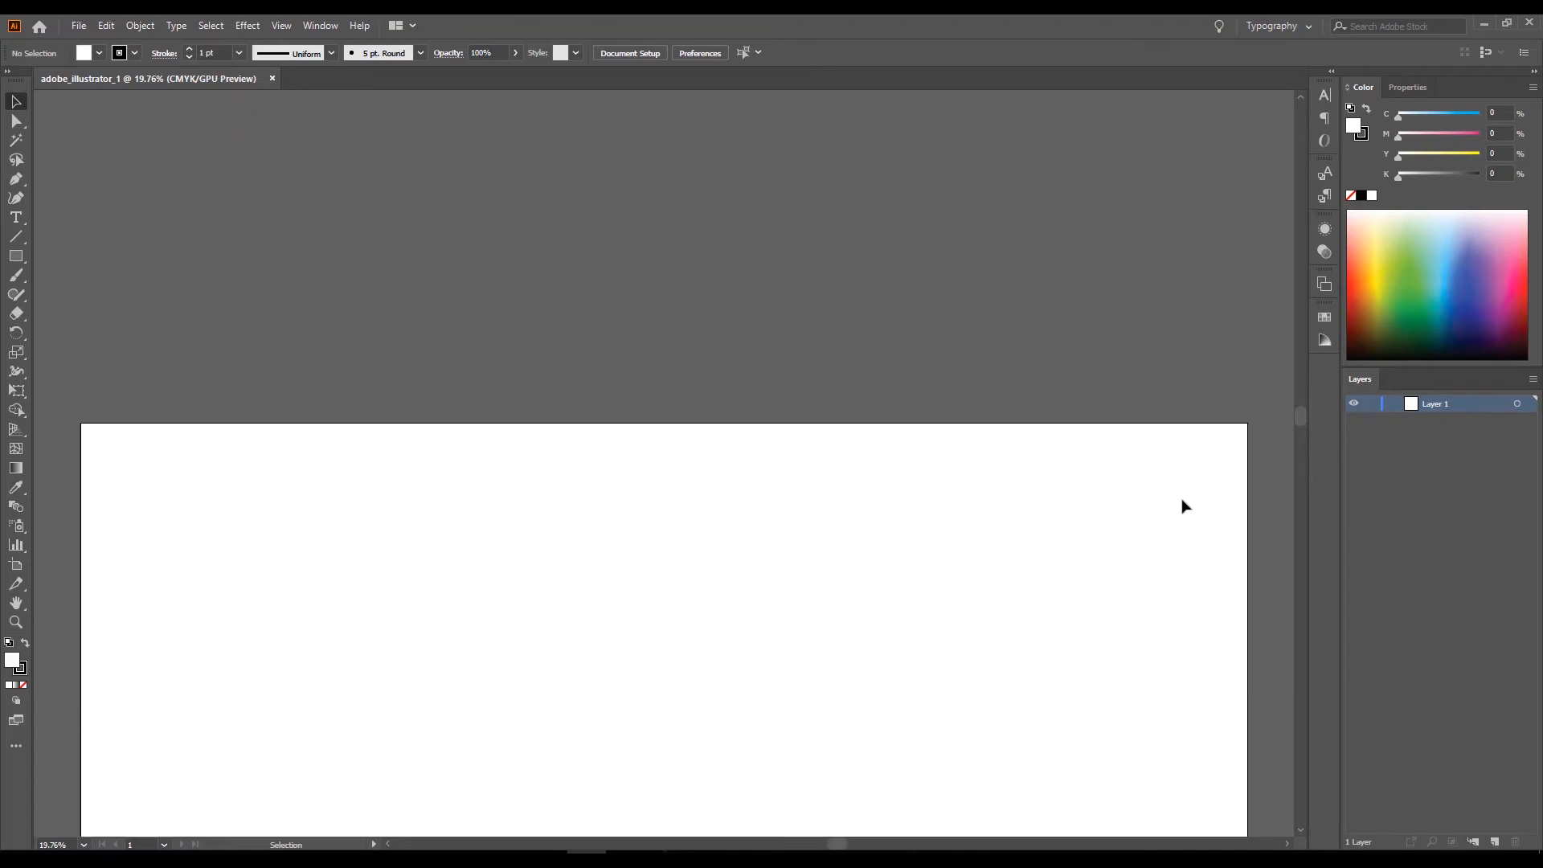
pyautogui.scroll(-1, 1183, 504)
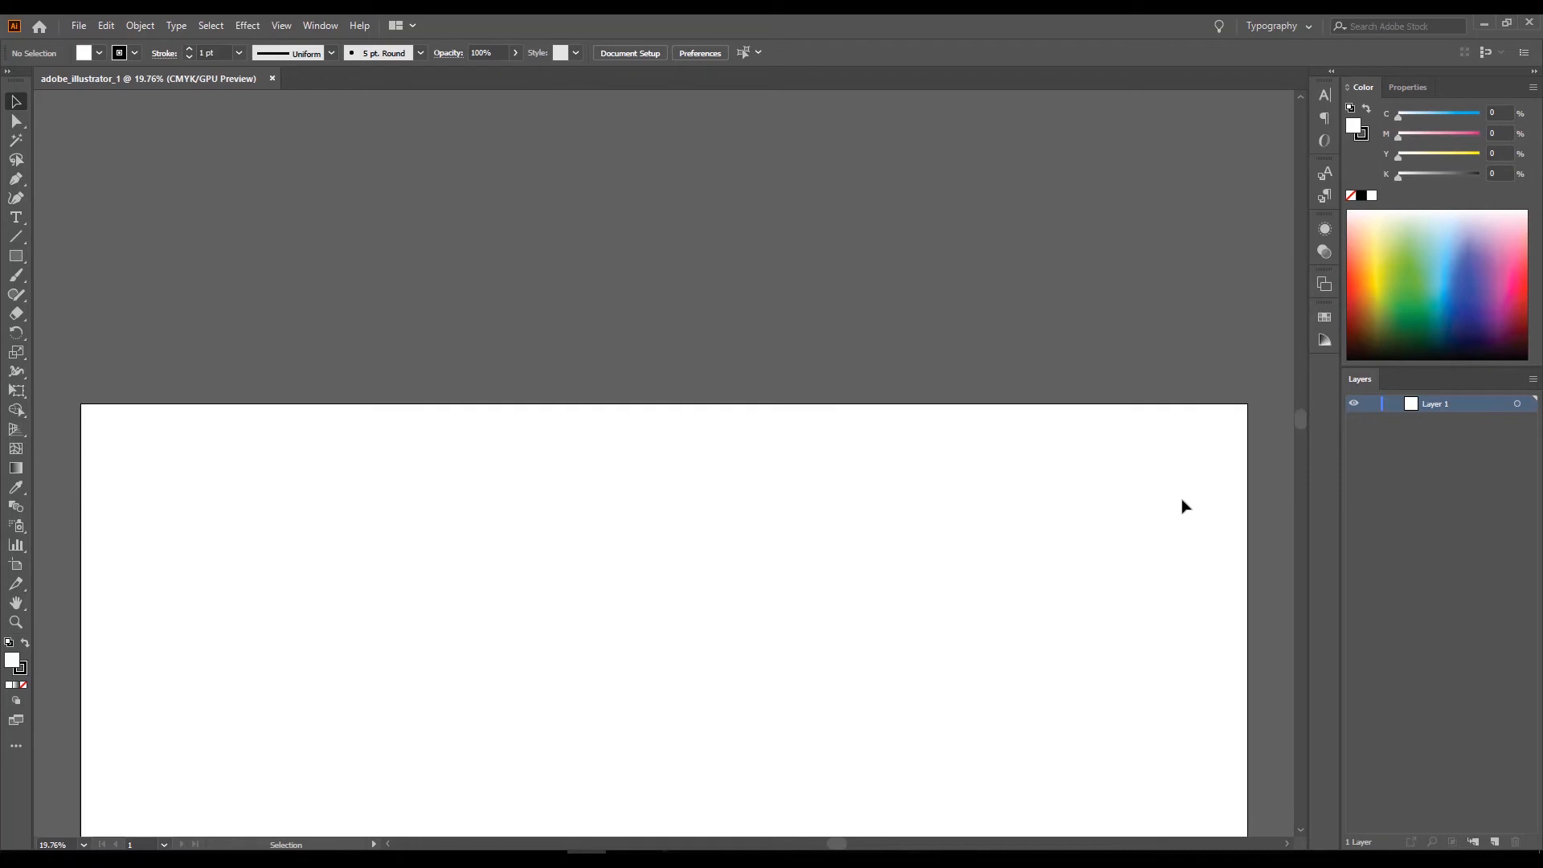
pyautogui.scroll(-5, 1184, 505)
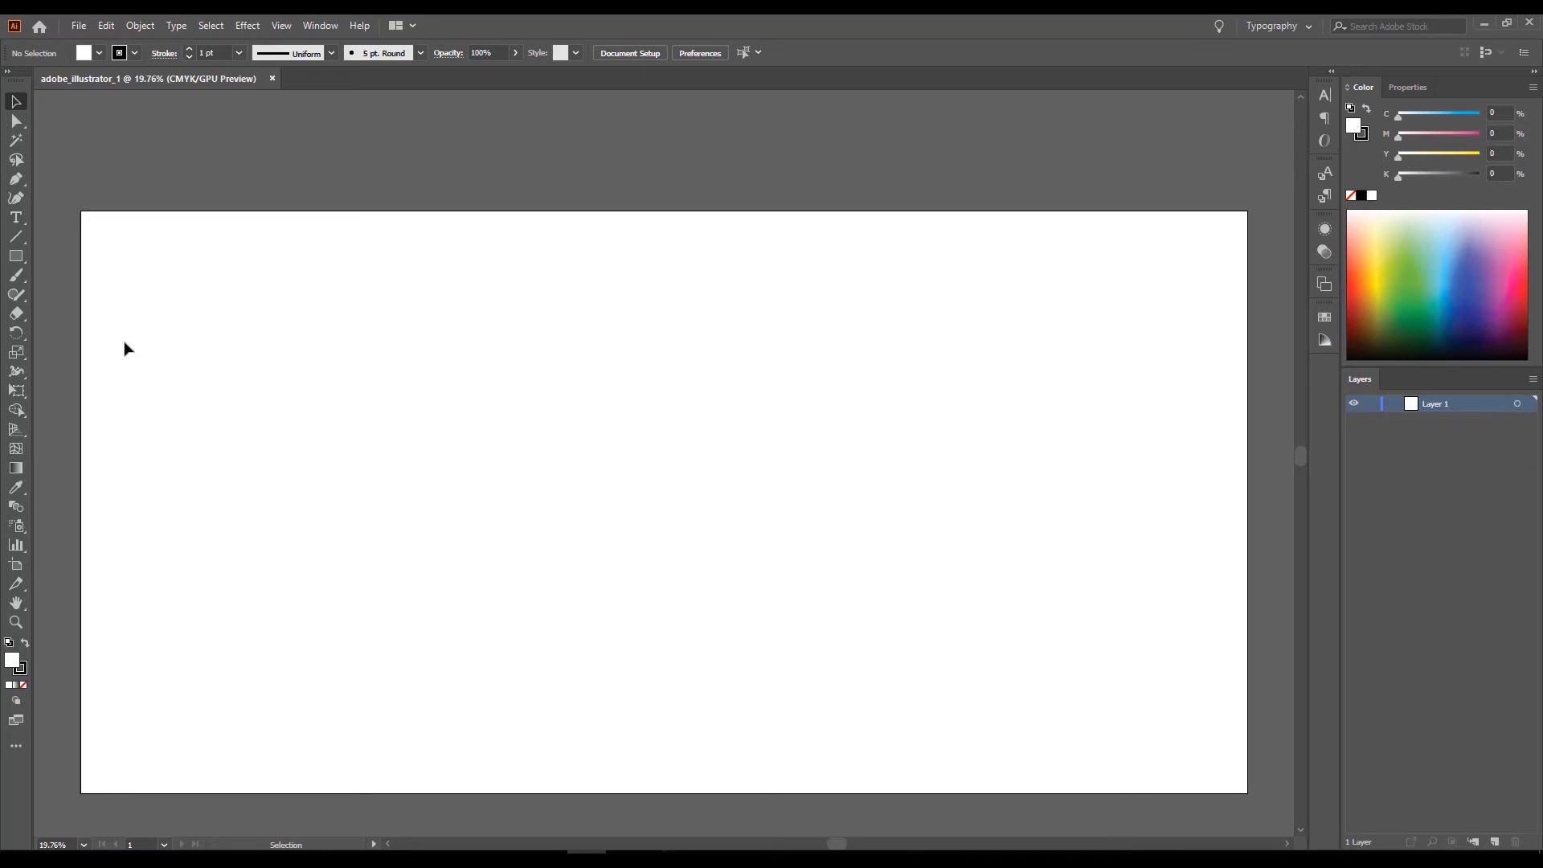
# Draw a closed, pointed petal outline about 0.44 in wide and 1.53 in high on the artboard with the Pen tool.
pyautogui.click(15, 256)
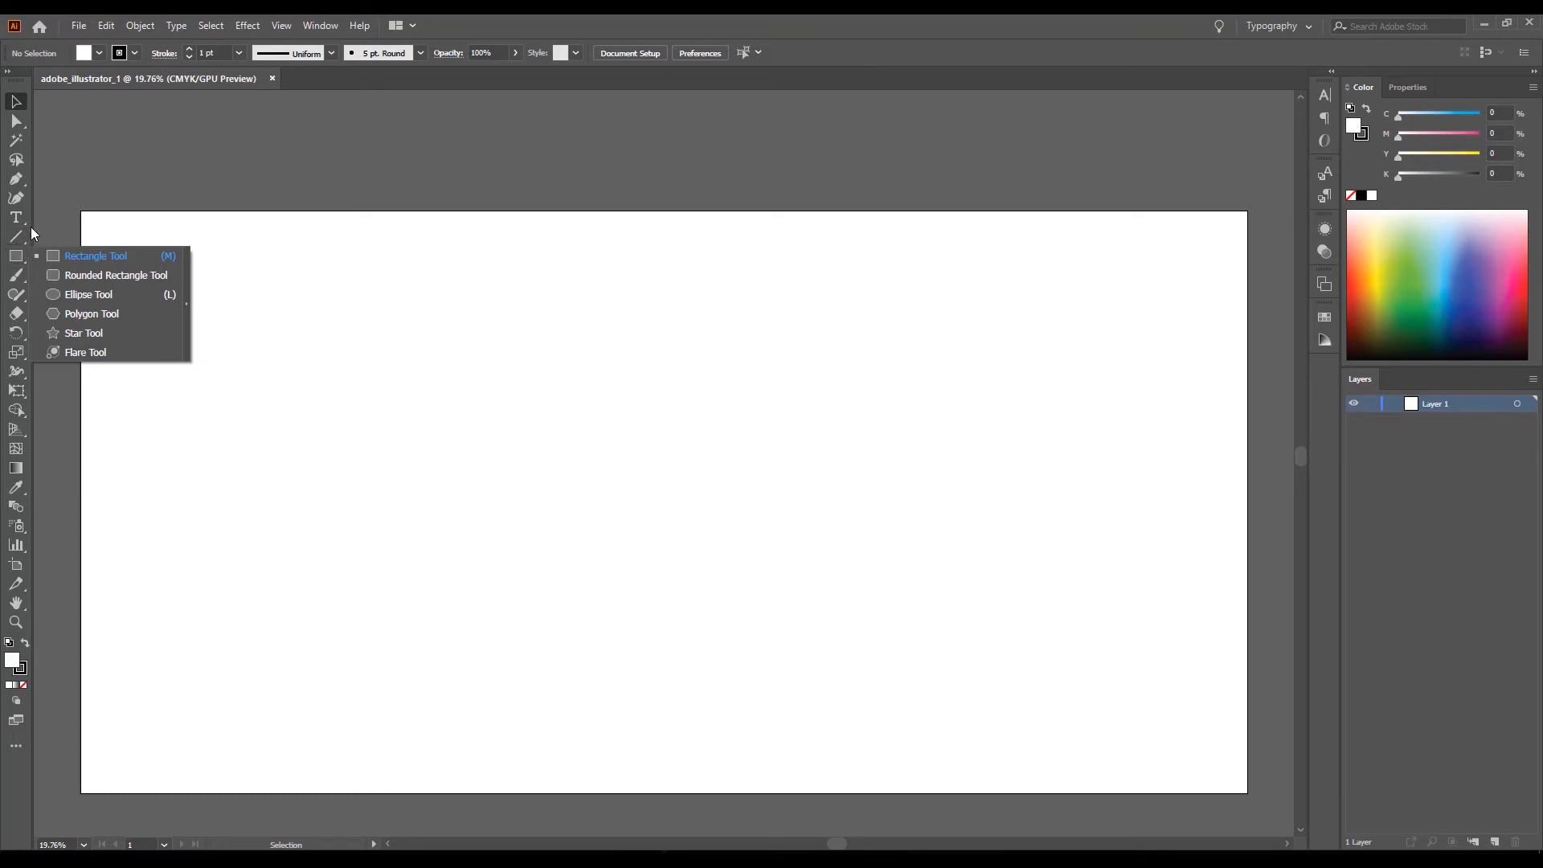
pyautogui.click(15, 181)
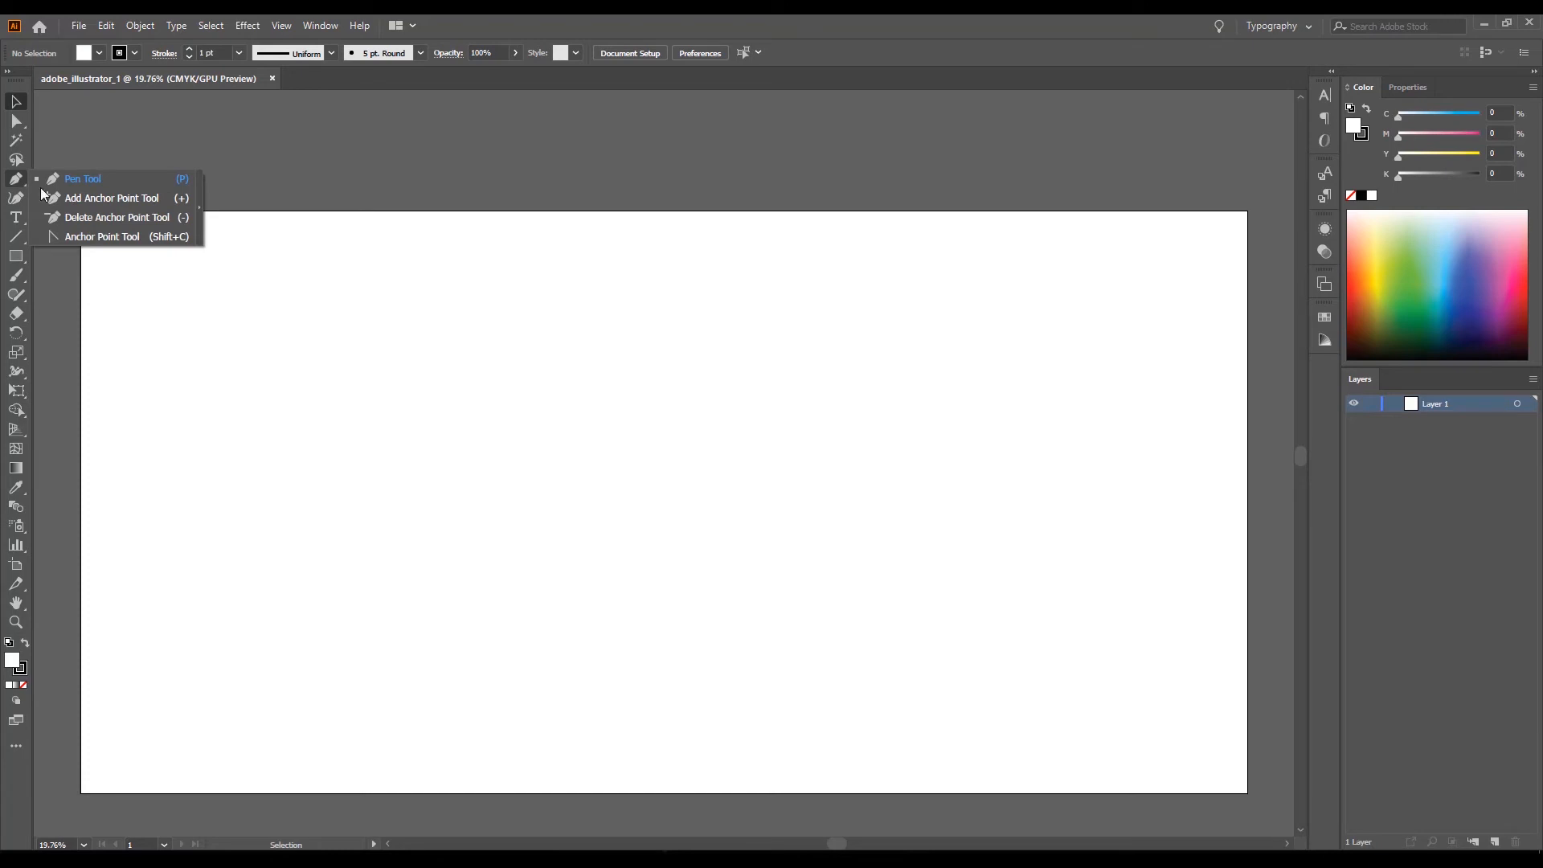
pyautogui.click(100, 182)
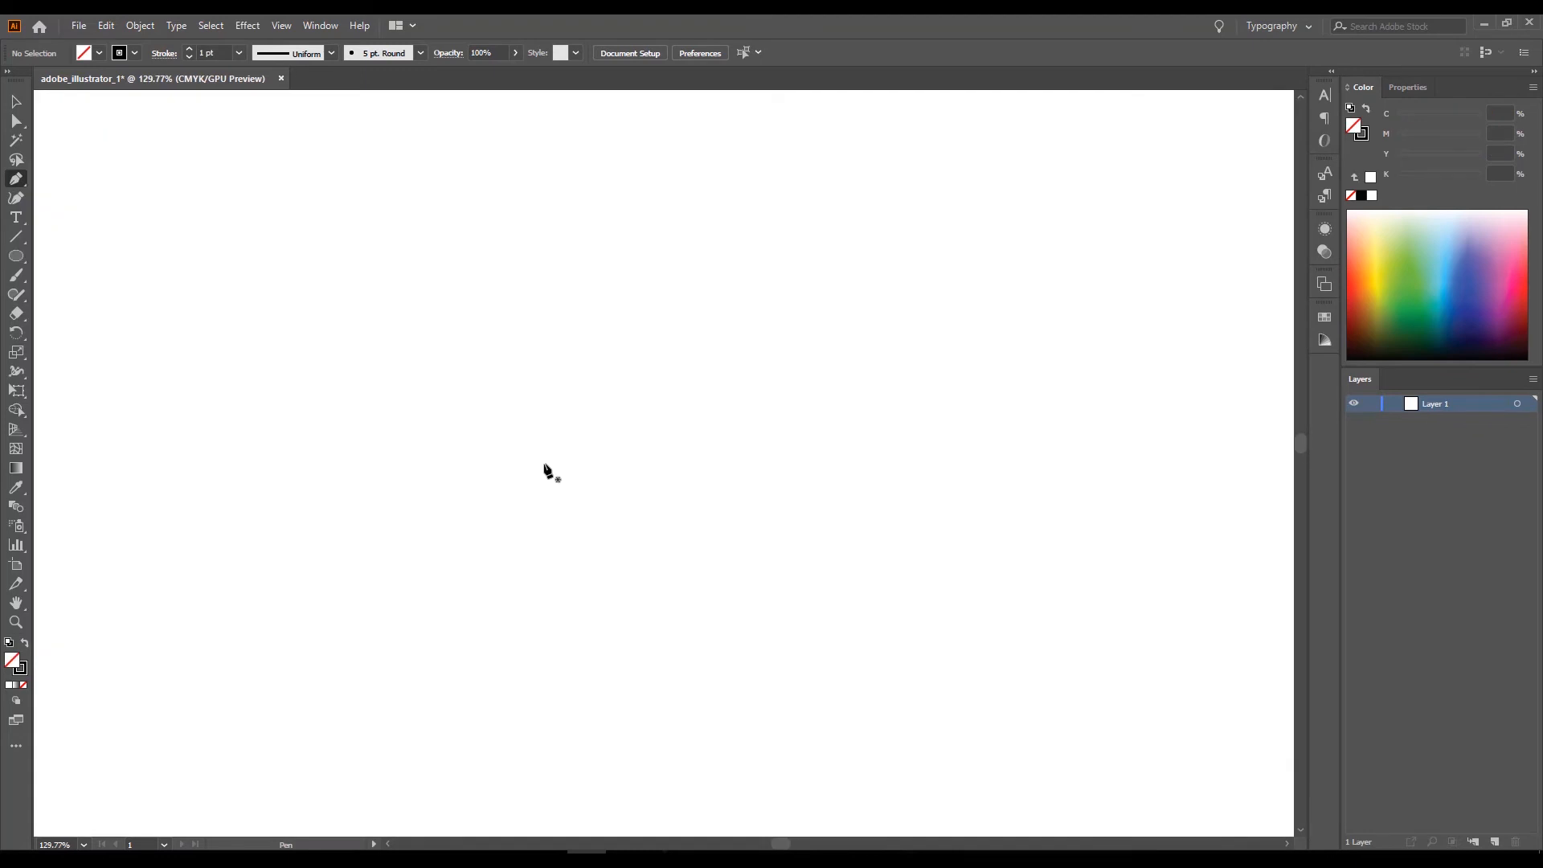
pyautogui.click(551, 469)
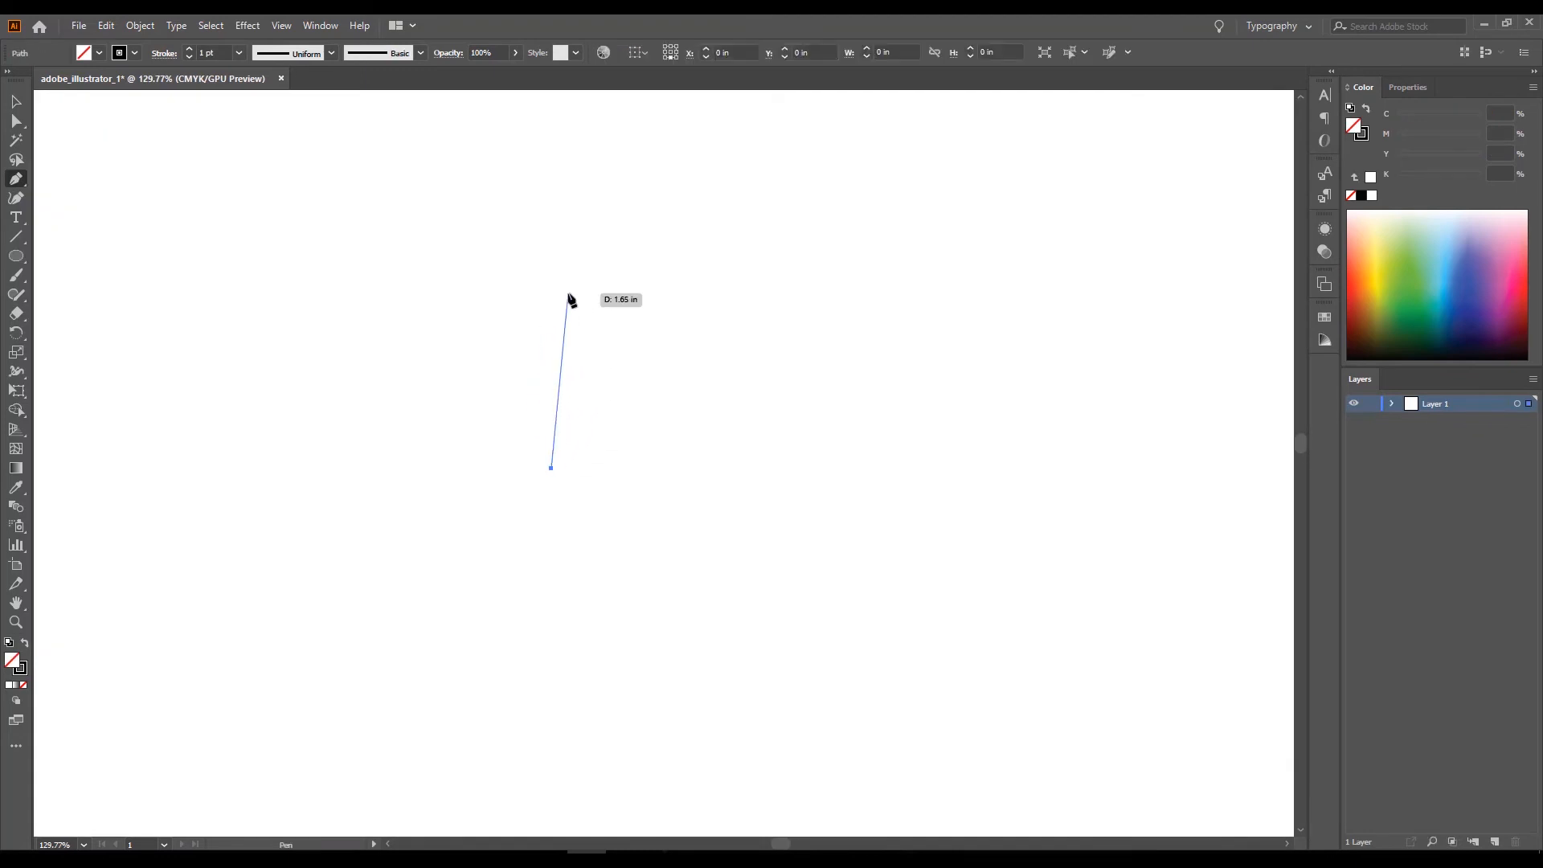
pyautogui.moveTo(549, 310); pyautogui.dragTo(606, 222)
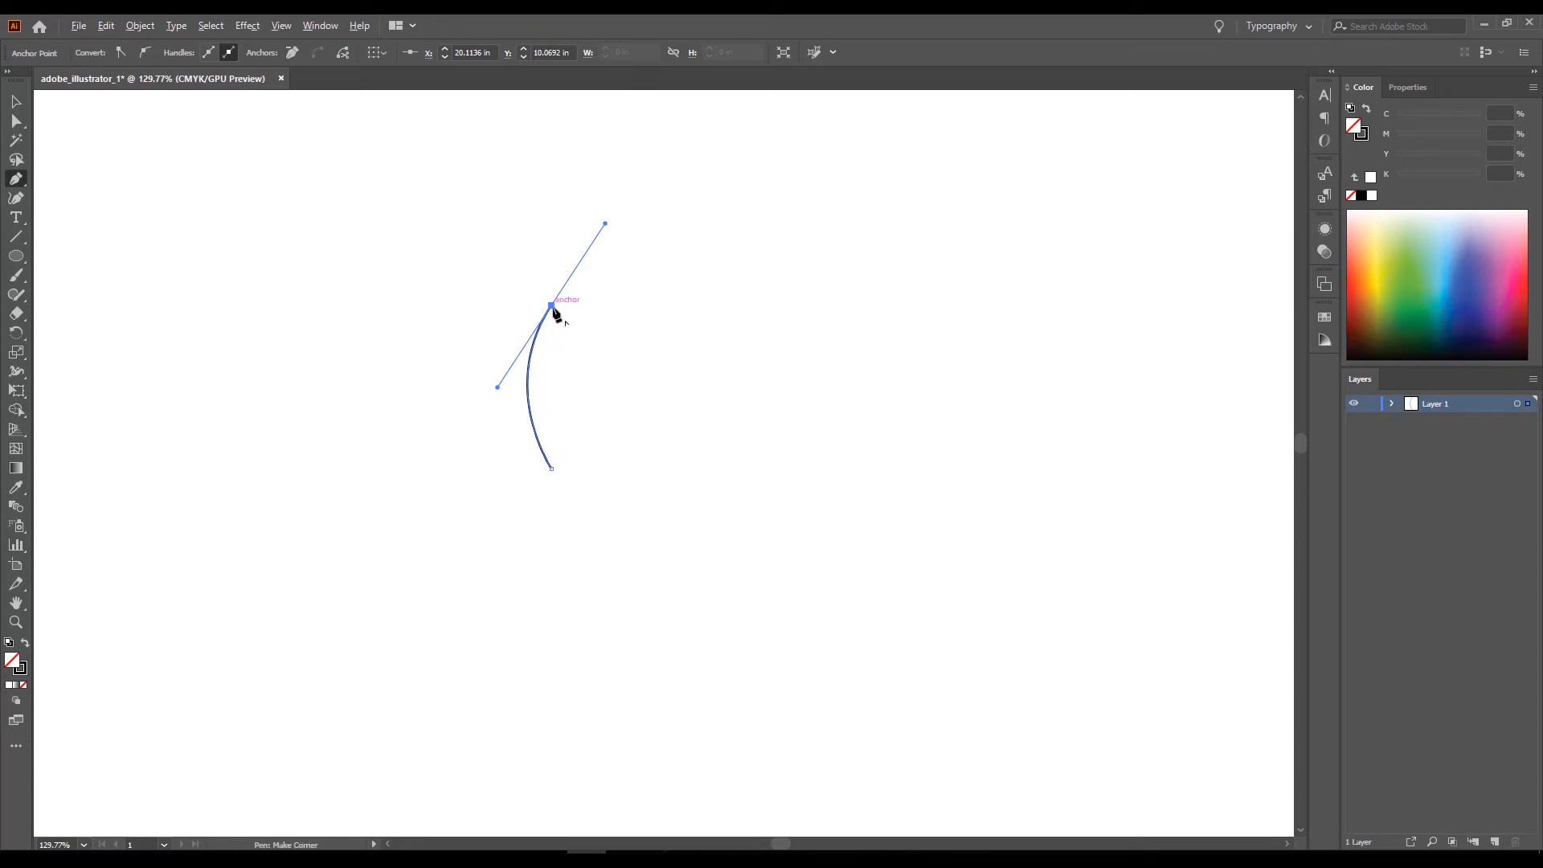
pyautogui.click(551, 305)
pyautogui.moveTo(551, 468); pyautogui.dragTo(499, 562)
# Create a copy of the petal rotated about 20° clockwise around its lower tip.
pyautogui.press('r')
pyautogui.moveTo(606, 373); pyautogui.dragTo(938, 564)
pyautogui.moveTo(738, 463); pyautogui.dragTo(820, 482)
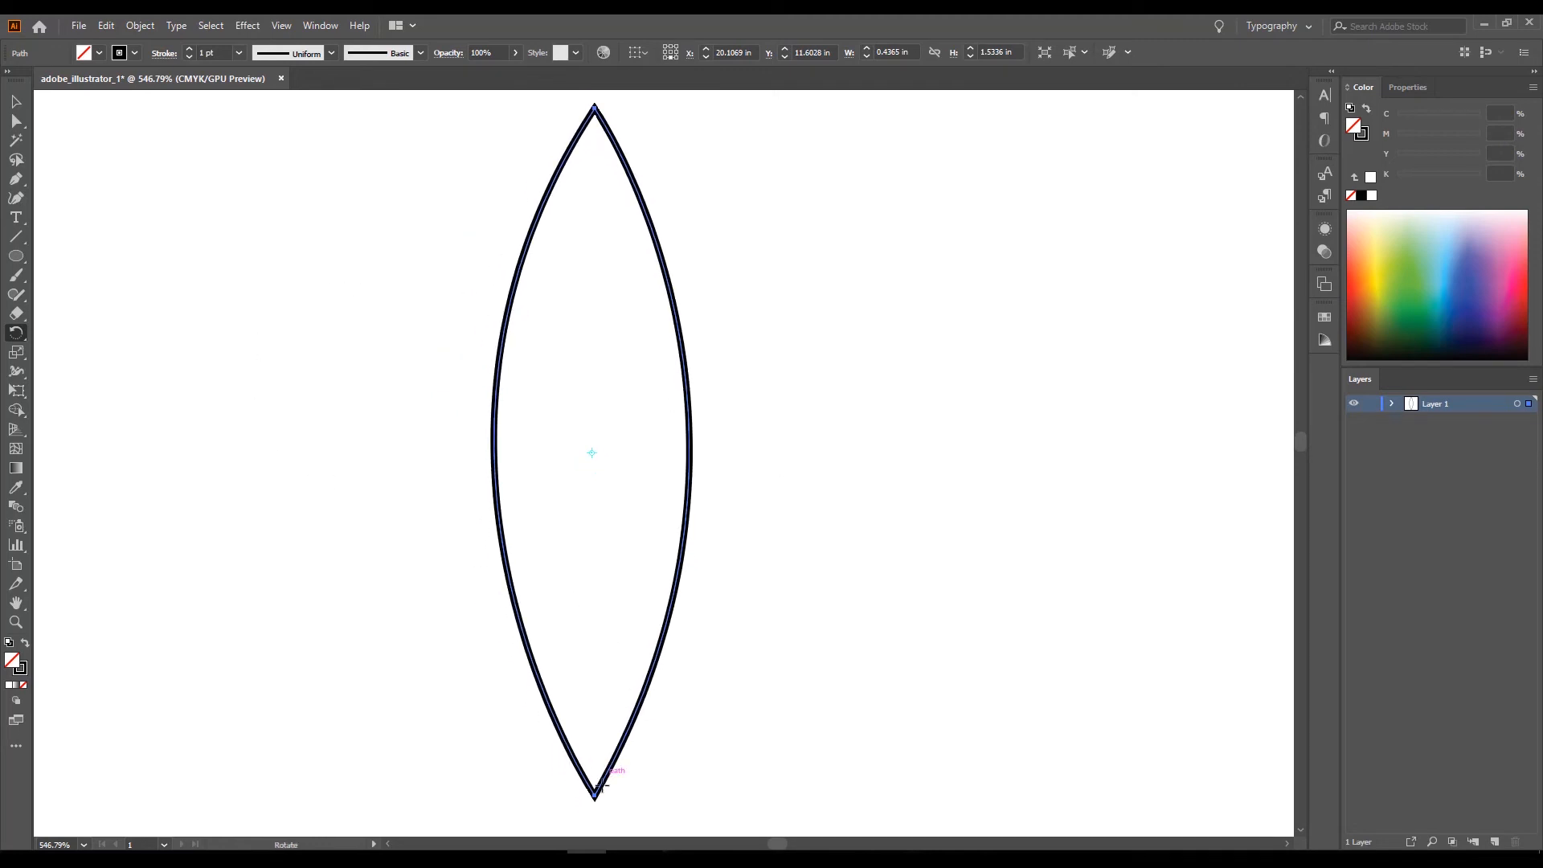
pyautogui.click(595, 794)
pyautogui.moveTo(595, 109); pyautogui.dragTo(828, 174)
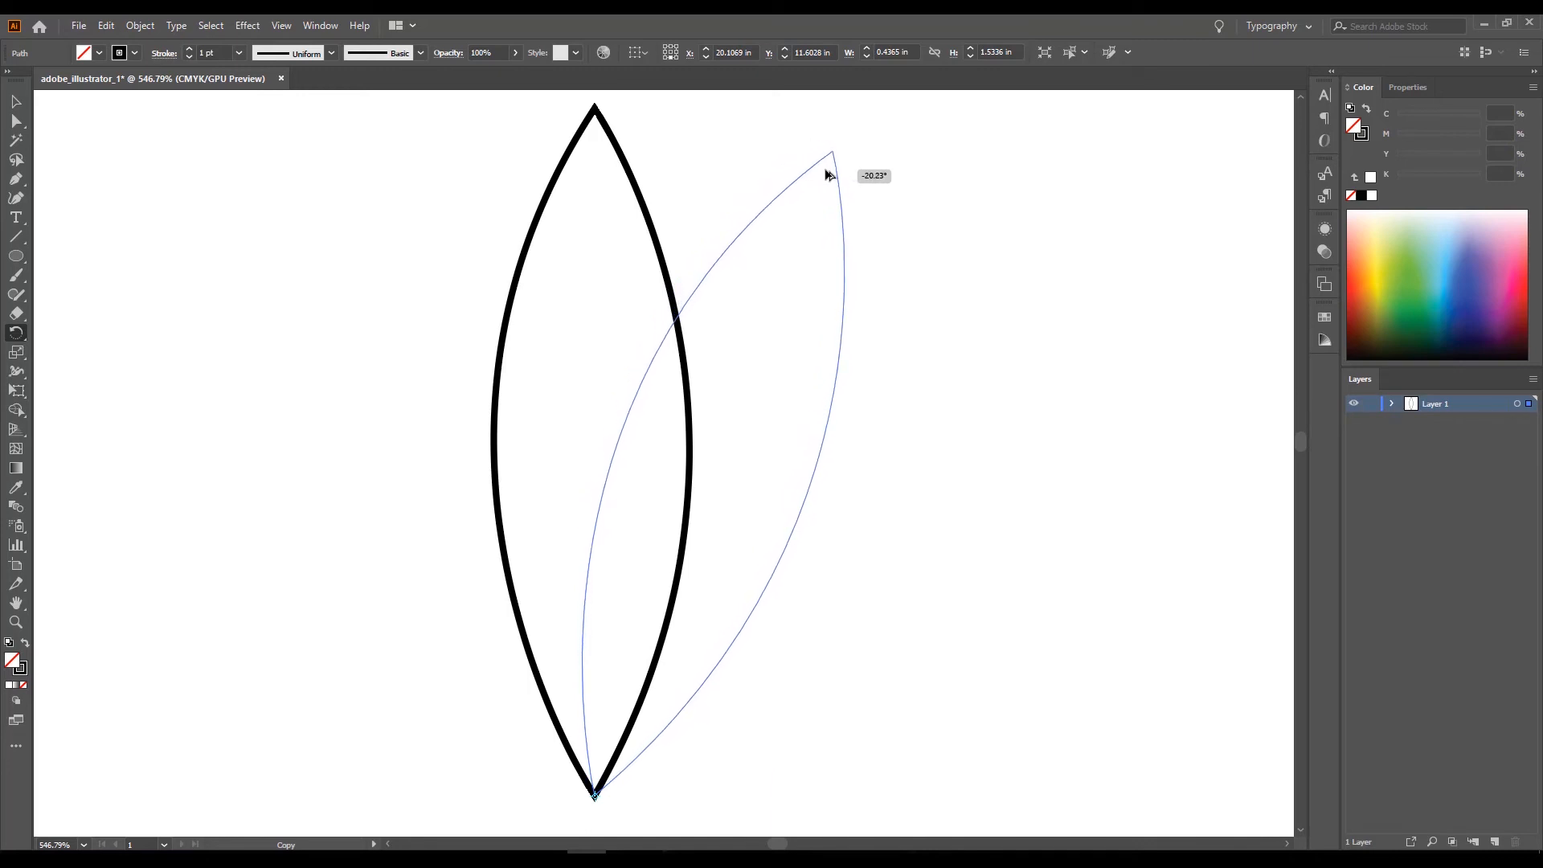
pyautogui.moveTo(828, 174); pyautogui.dragTo(828, 174)
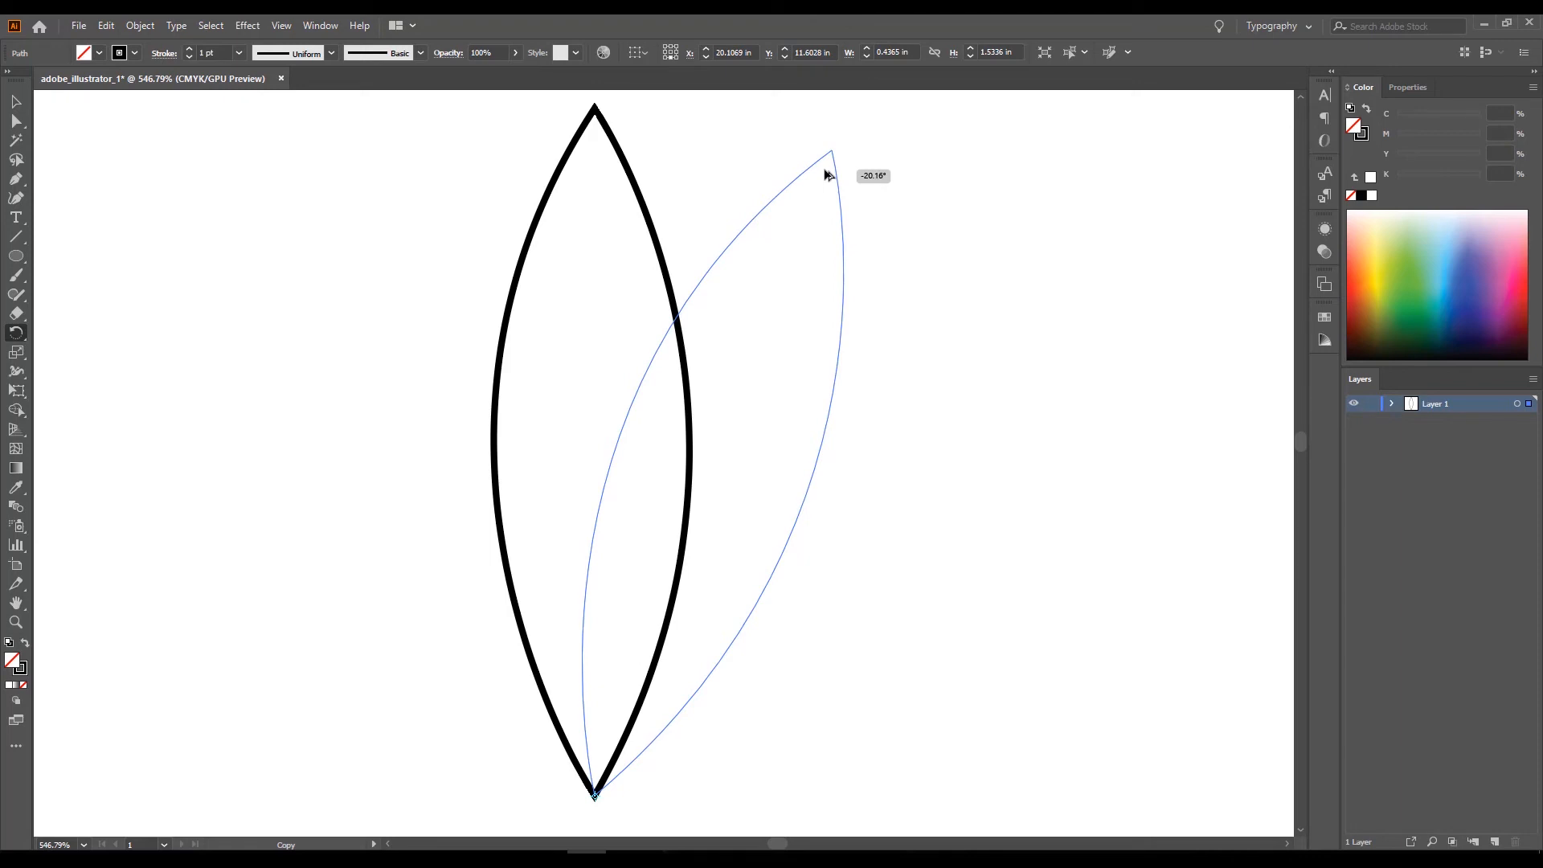
pyautogui.moveTo(827, 175); pyautogui.dragTo(826, 168)
# Repeat the rotated copy around the petals' shared tip until 18 petals form a full circular flower.
pyautogui.press('v')
pyautogui.hotkey('ctrl', 'd')
pyautogui.hotkey('ctrl', 'd')
pyautogui.hotkey('ctrl', 'd')
pyautogui.hotkey('ctrl', 'd')
pyautogui.hotkey('ctrl', 'd')
pyautogui.hotkey('ctrl', 'd')
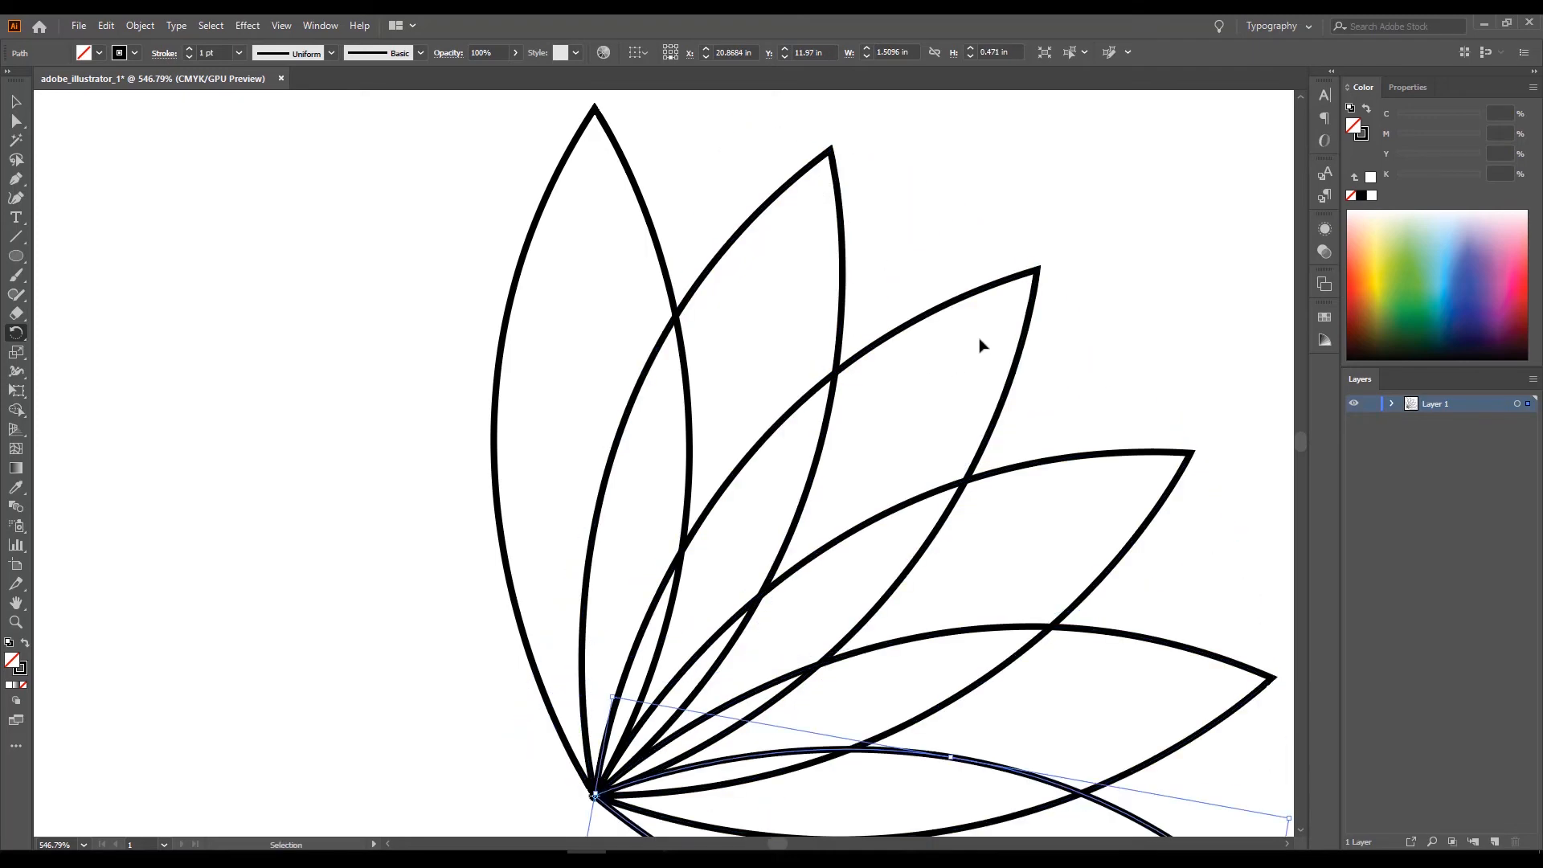
pyautogui.hotkey('ctrl', 'd')
pyautogui.hotkey('ctrl', 'd')
pyautogui.hotkey('ctrl', 'd')
pyautogui.hotkey('ctrl', 'd')
pyautogui.hotkey('ctrl', 'd')
pyautogui.hotkey('ctrl', 'd')
pyautogui.hotkey('ctrl', 'd')
pyautogui.hotkey('ctrl', 'd')
pyautogui.hotkey('ctrl', 'd')
pyautogui.press('r')
pyautogui.scroll(-5, 940, 341)
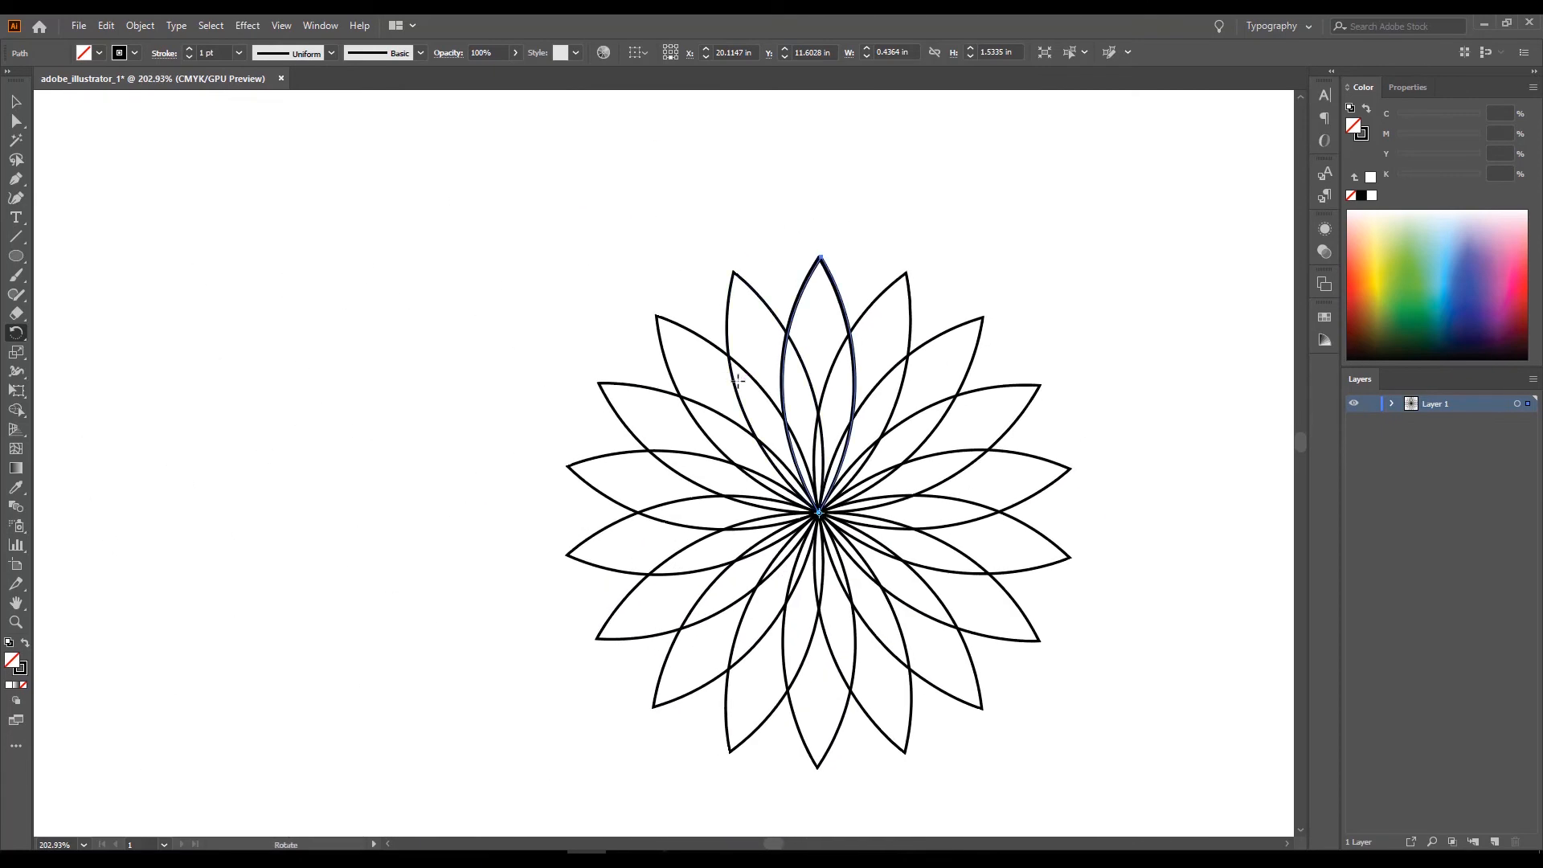
# Remove the surplus petal copy overlapping the topmost petal and deselect the artwork.
pyautogui.moveTo(745, 389); pyautogui.dragTo(697, 418)
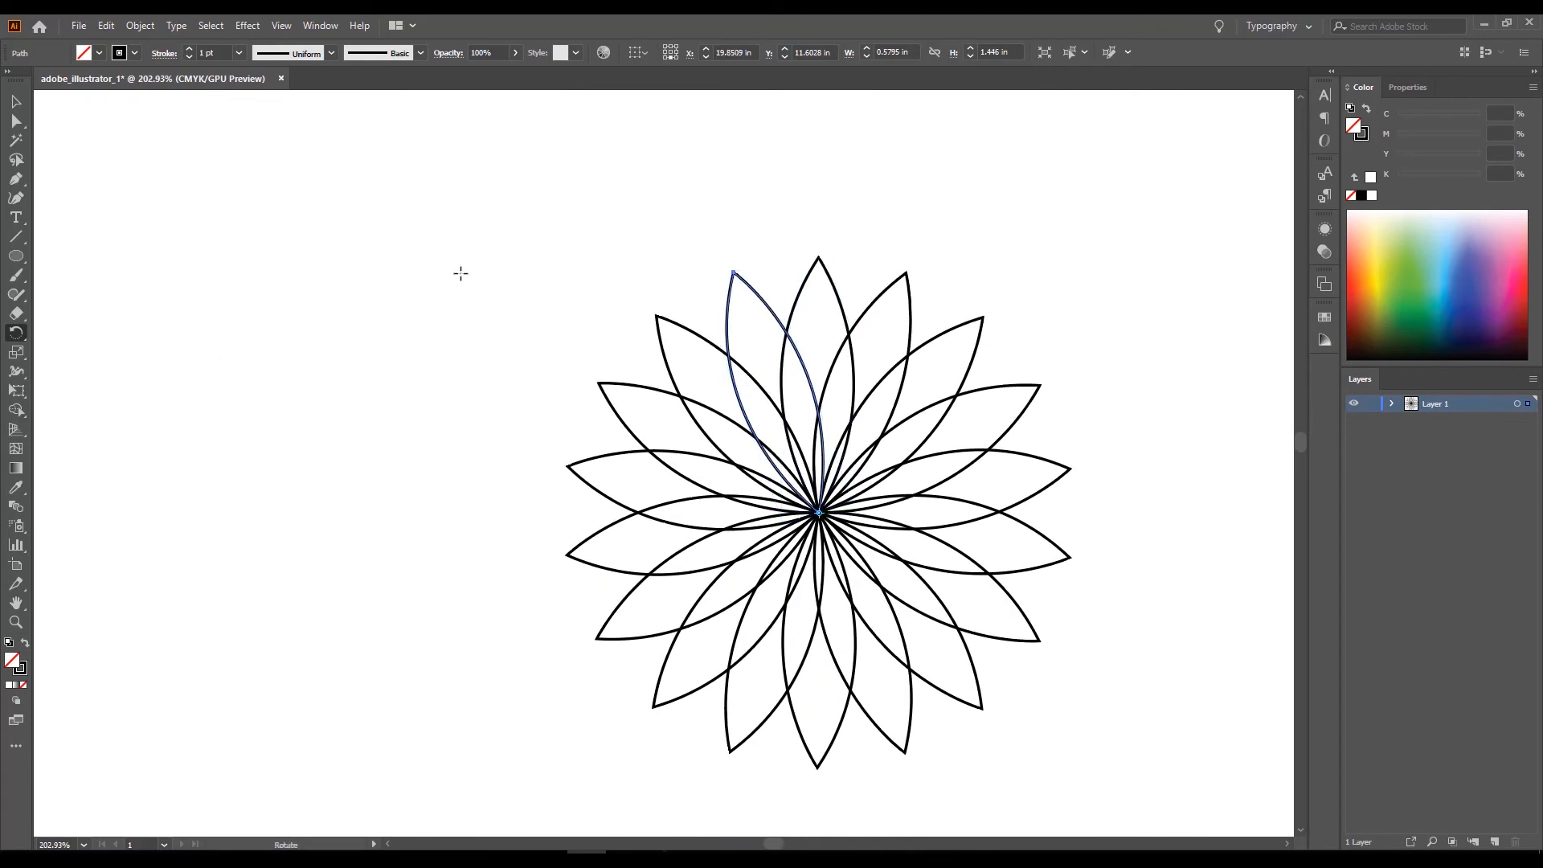
pyautogui.press('v')
pyautogui.click(486, 306)
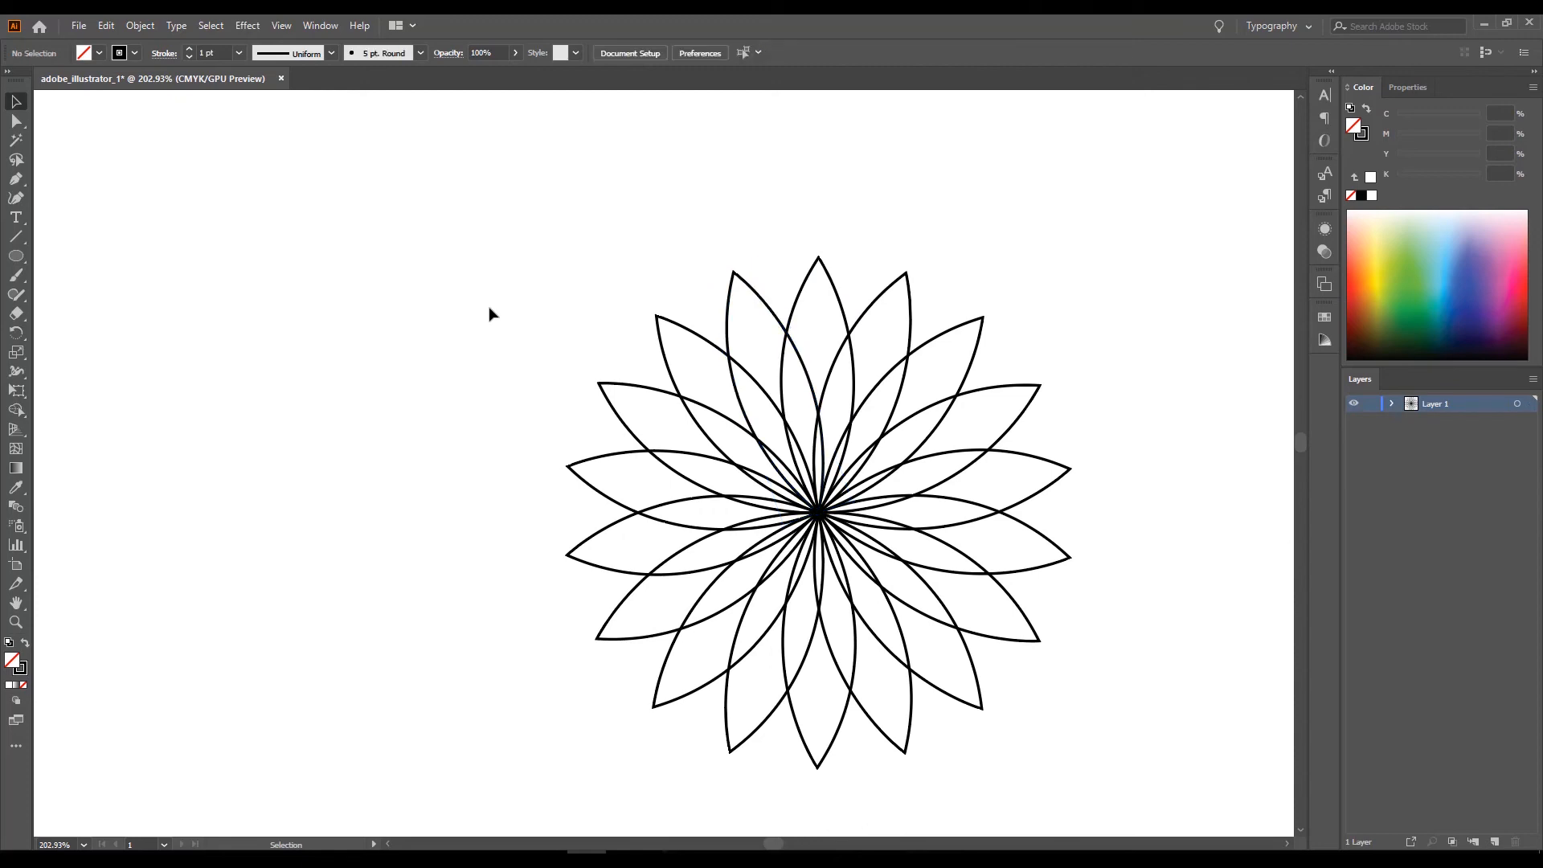
# Select all petals of the flower and fill them with light blue from the colour spectrum.
pyautogui.hotkey('ctrl', 'space')
pyautogui.moveTo(503, 268); pyautogui.dragTo(367, 268)
pyautogui.moveTo(458, 202); pyautogui.dragTo(1021, 607)
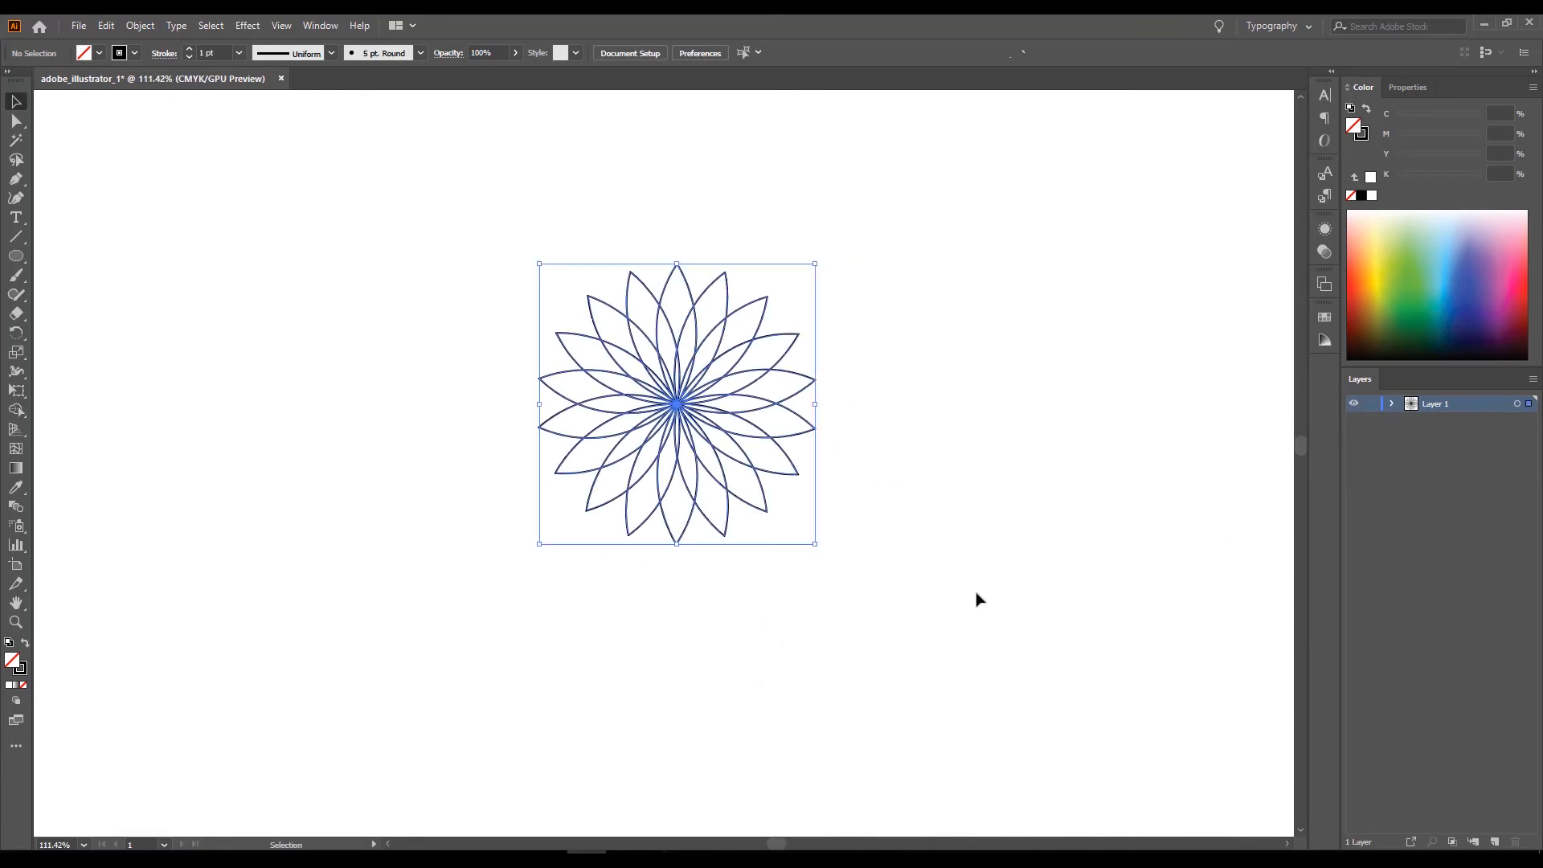
pyautogui.moveTo(1447, 277); pyautogui.dragTo(1452, 254)
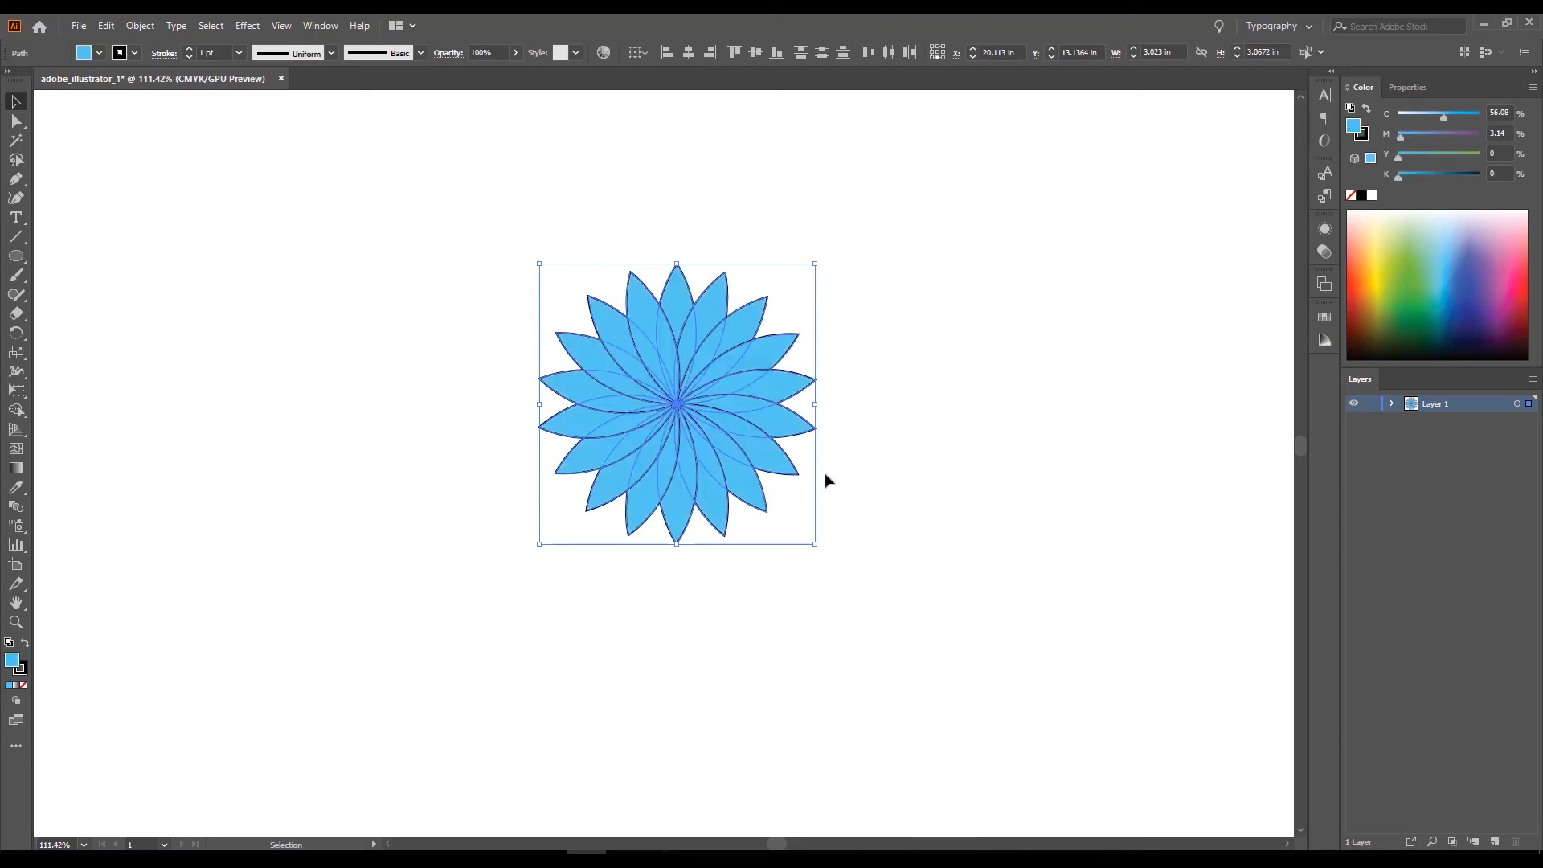
# Show the Transparency settings and set the opacity of all the flower's petals to 60%.
pyautogui.click(1409, 88)
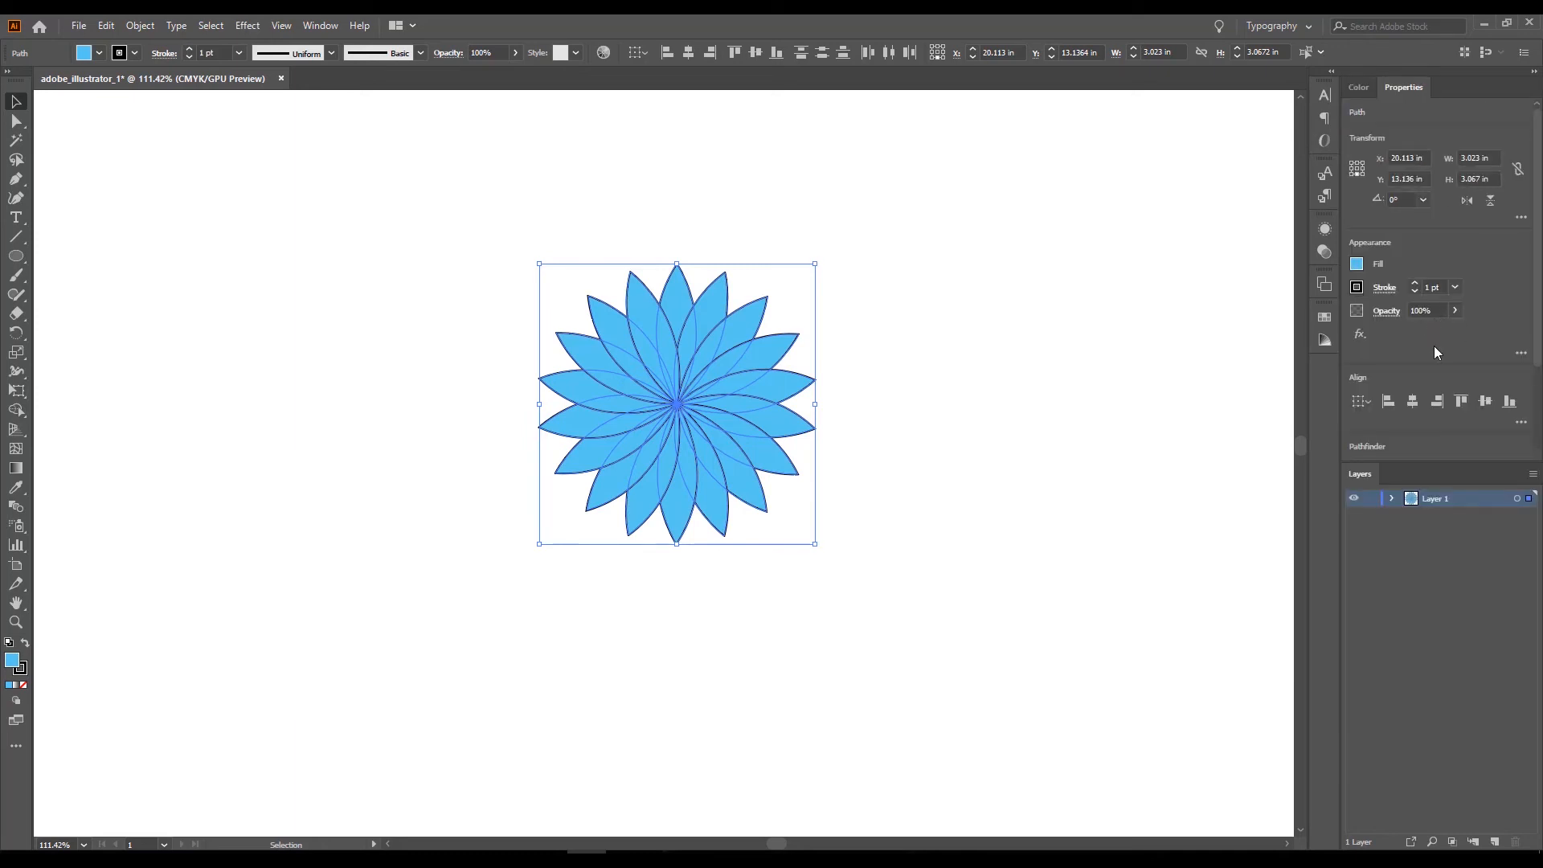
pyautogui.click(1452, 311)
pyautogui.moveTo(1454, 331); pyautogui.dragTo(1489, 344)
pyautogui.click(320, 25)
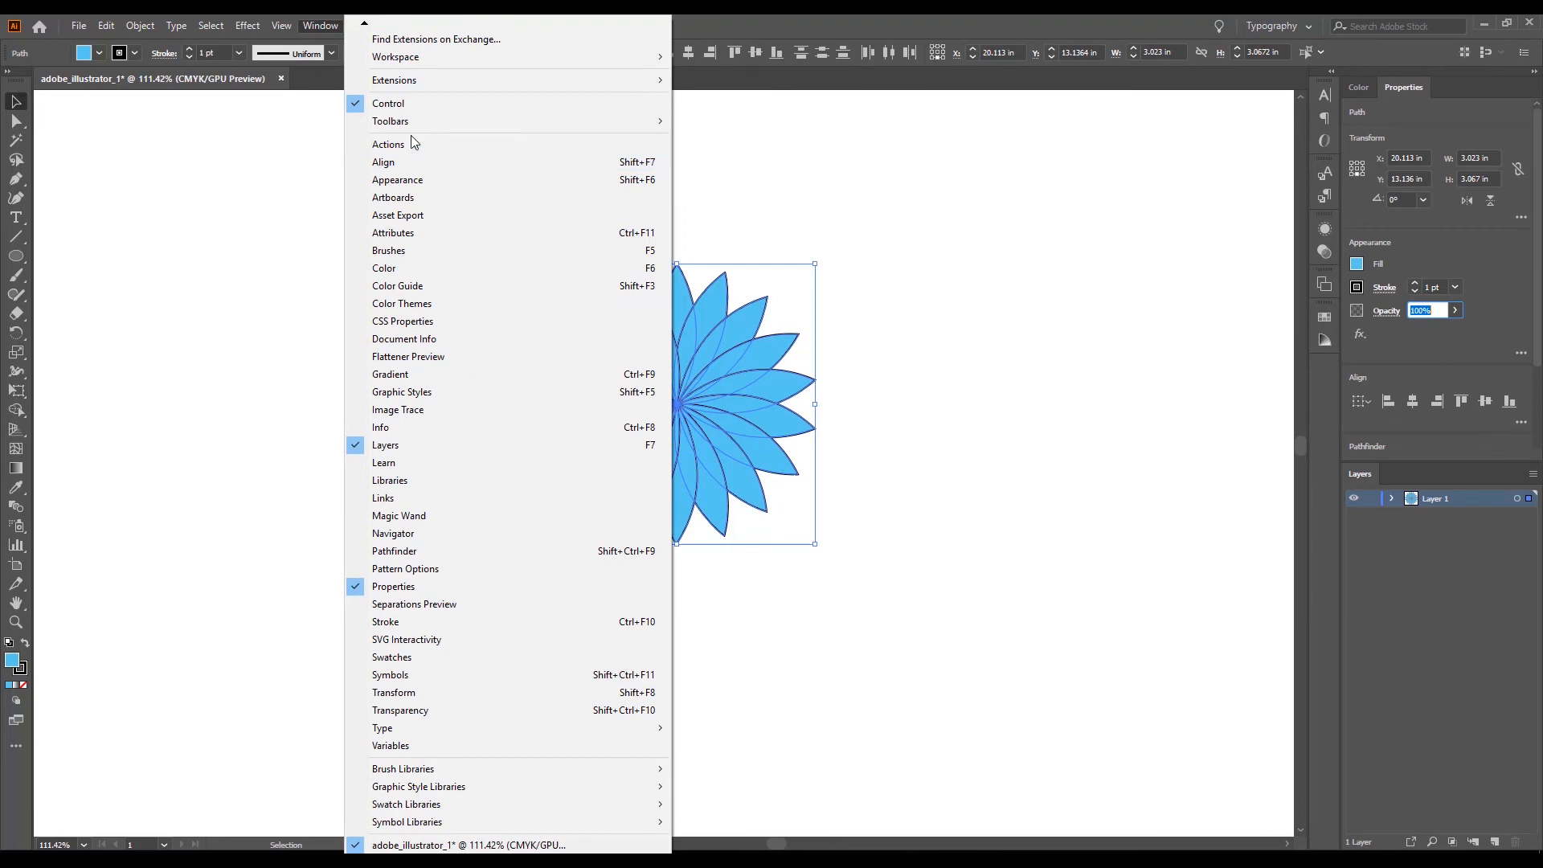
pyautogui.moveTo(412, 126)
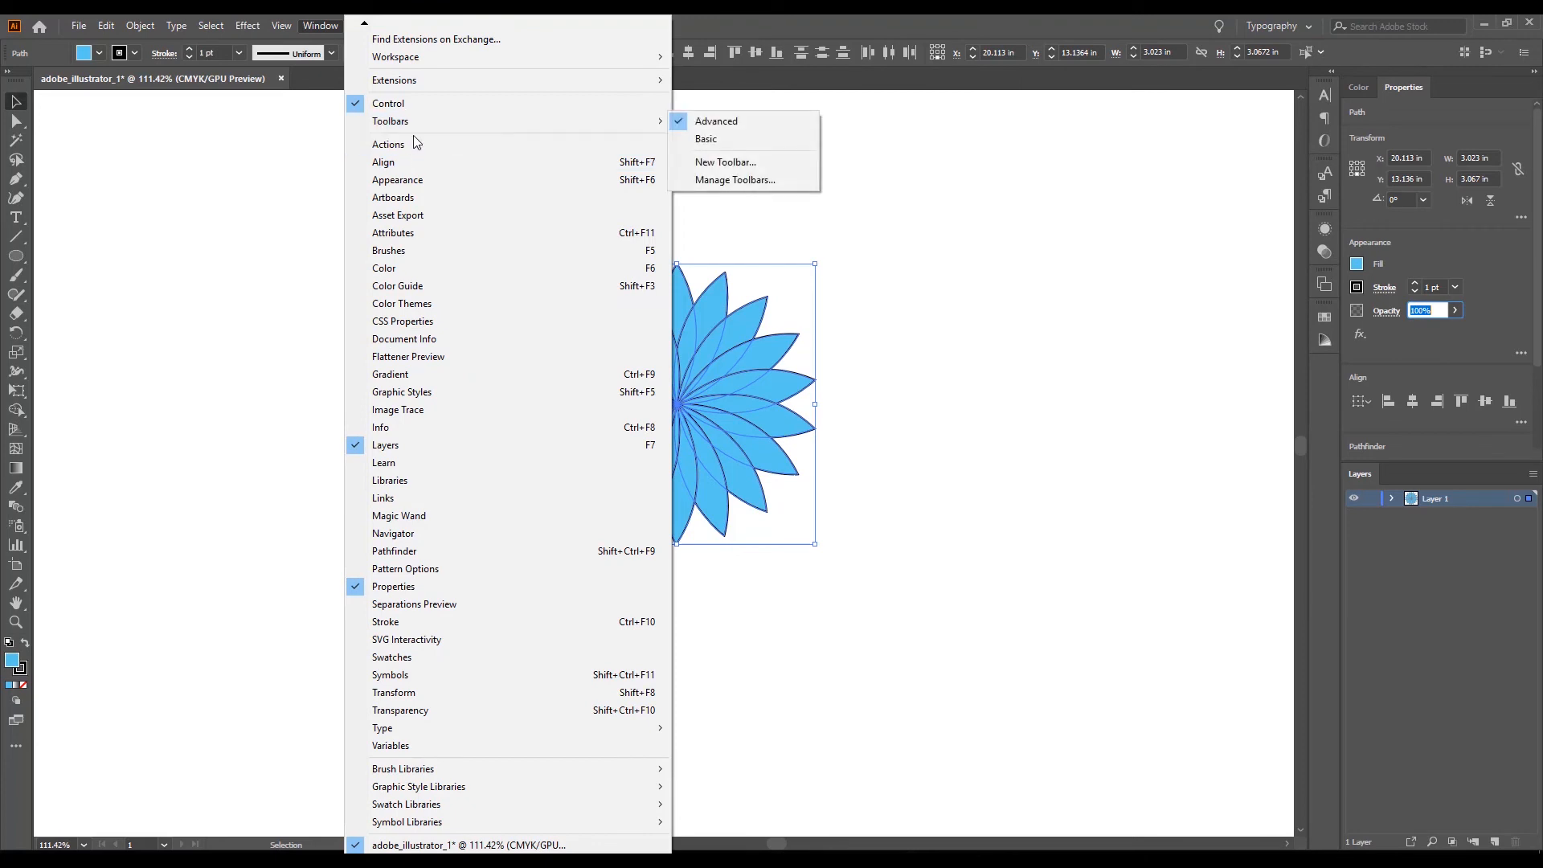
pyautogui.click(426, 708)
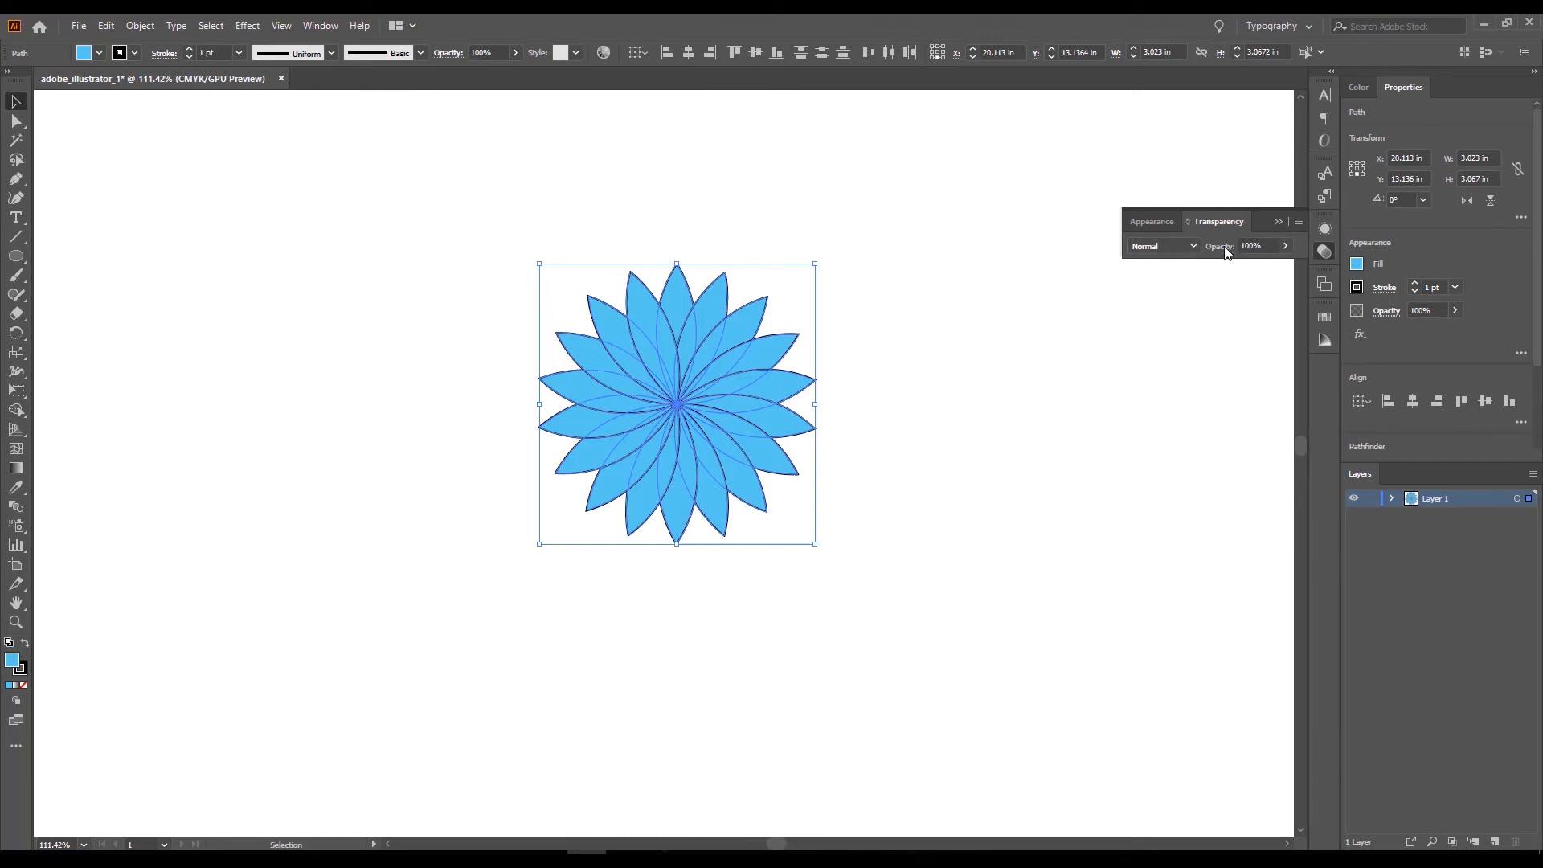
pyautogui.click(1159, 224)
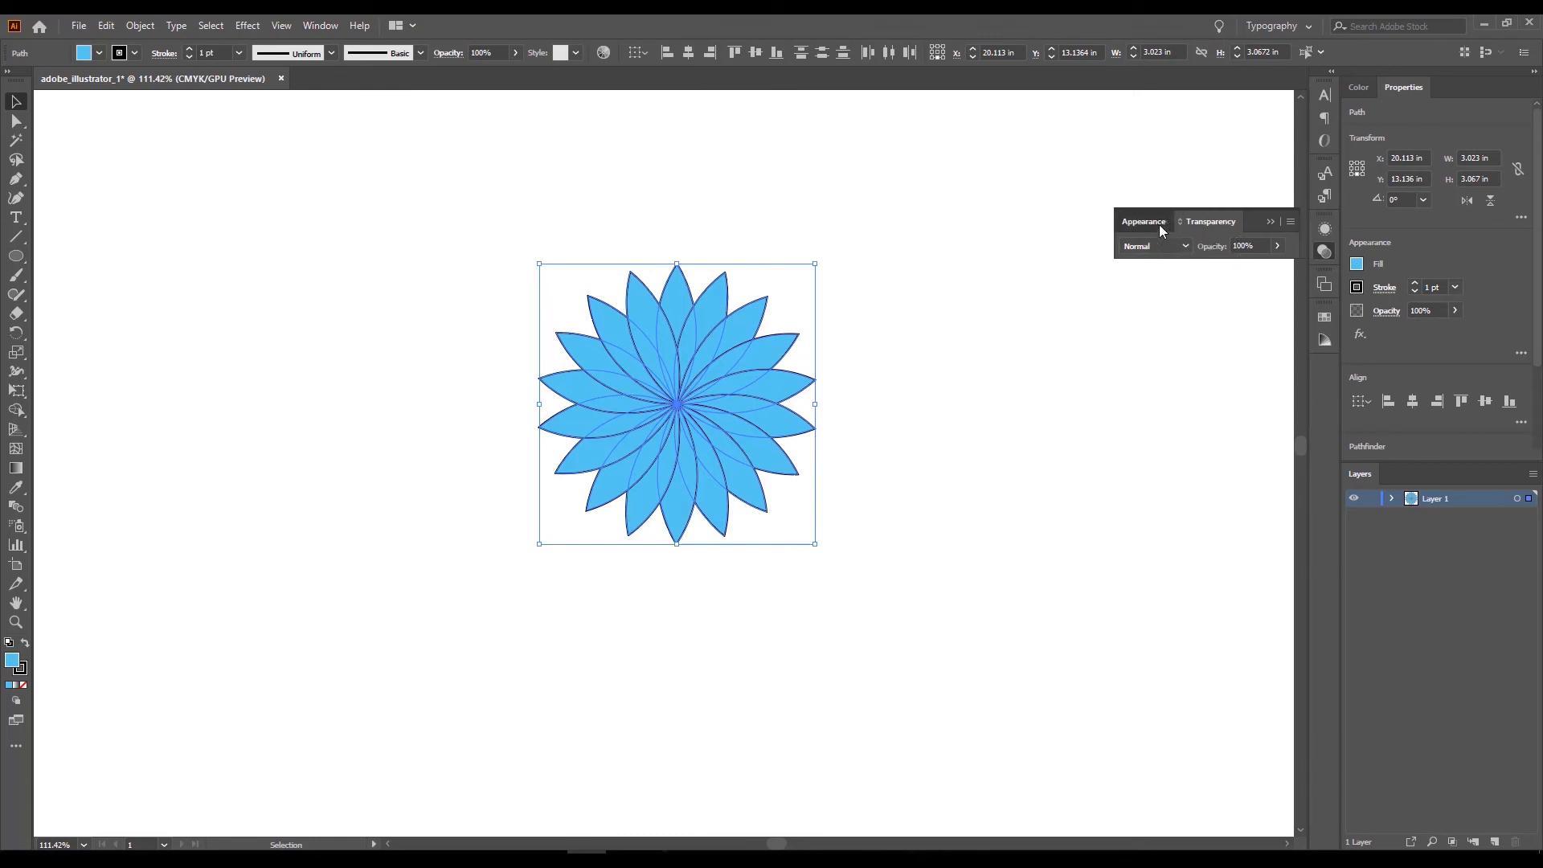
pyautogui.click(1200, 220)
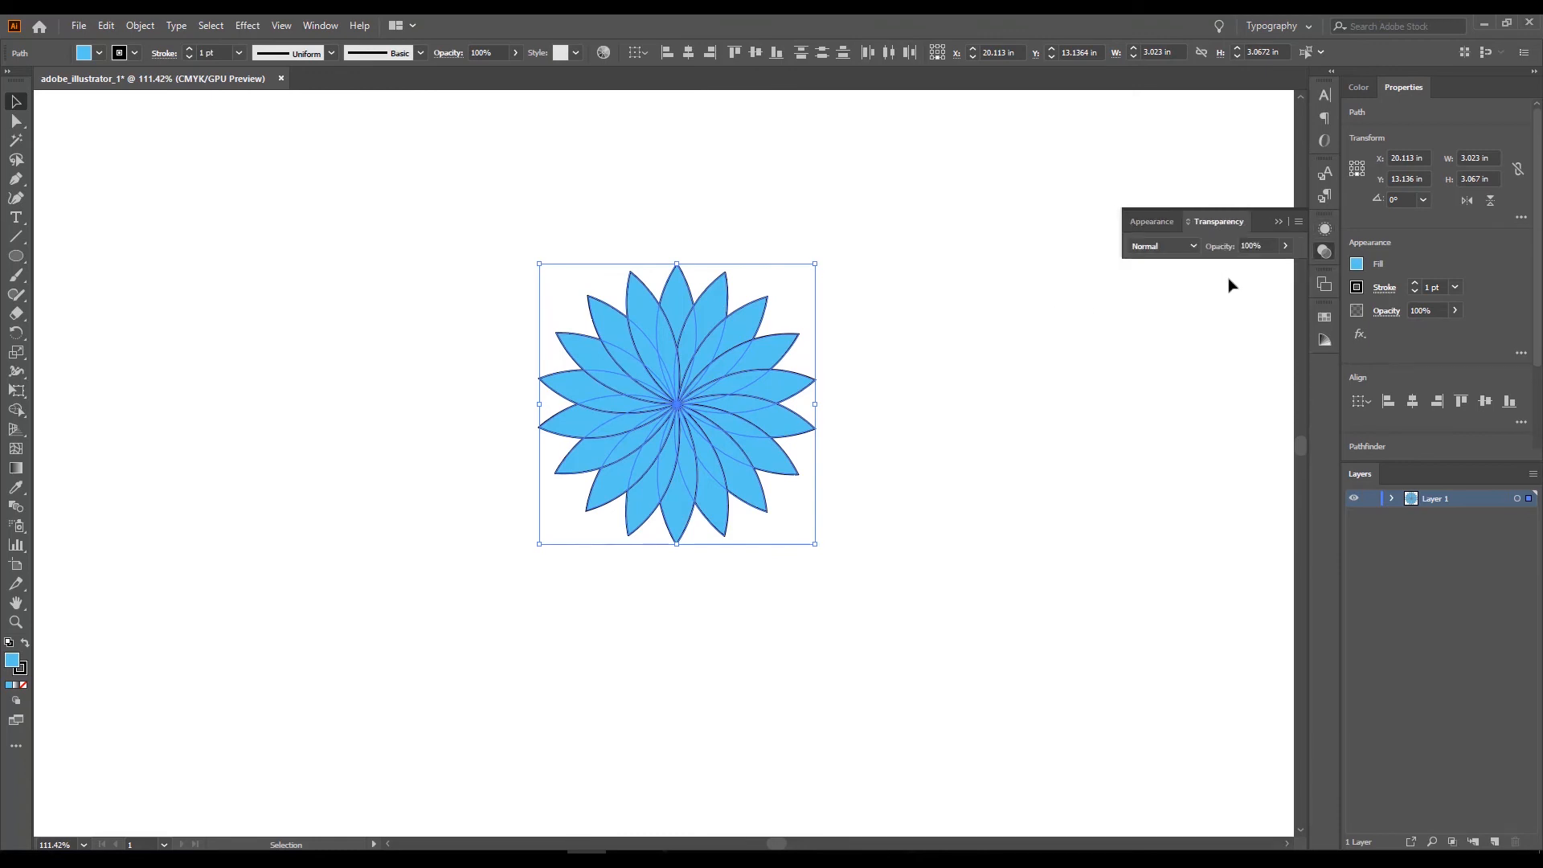
pyautogui.click(1268, 244)
pyautogui.moveTo(1268, 244); pyautogui.dragTo(1180, 252)
pyautogui.write('60')
pyautogui.press('Return')
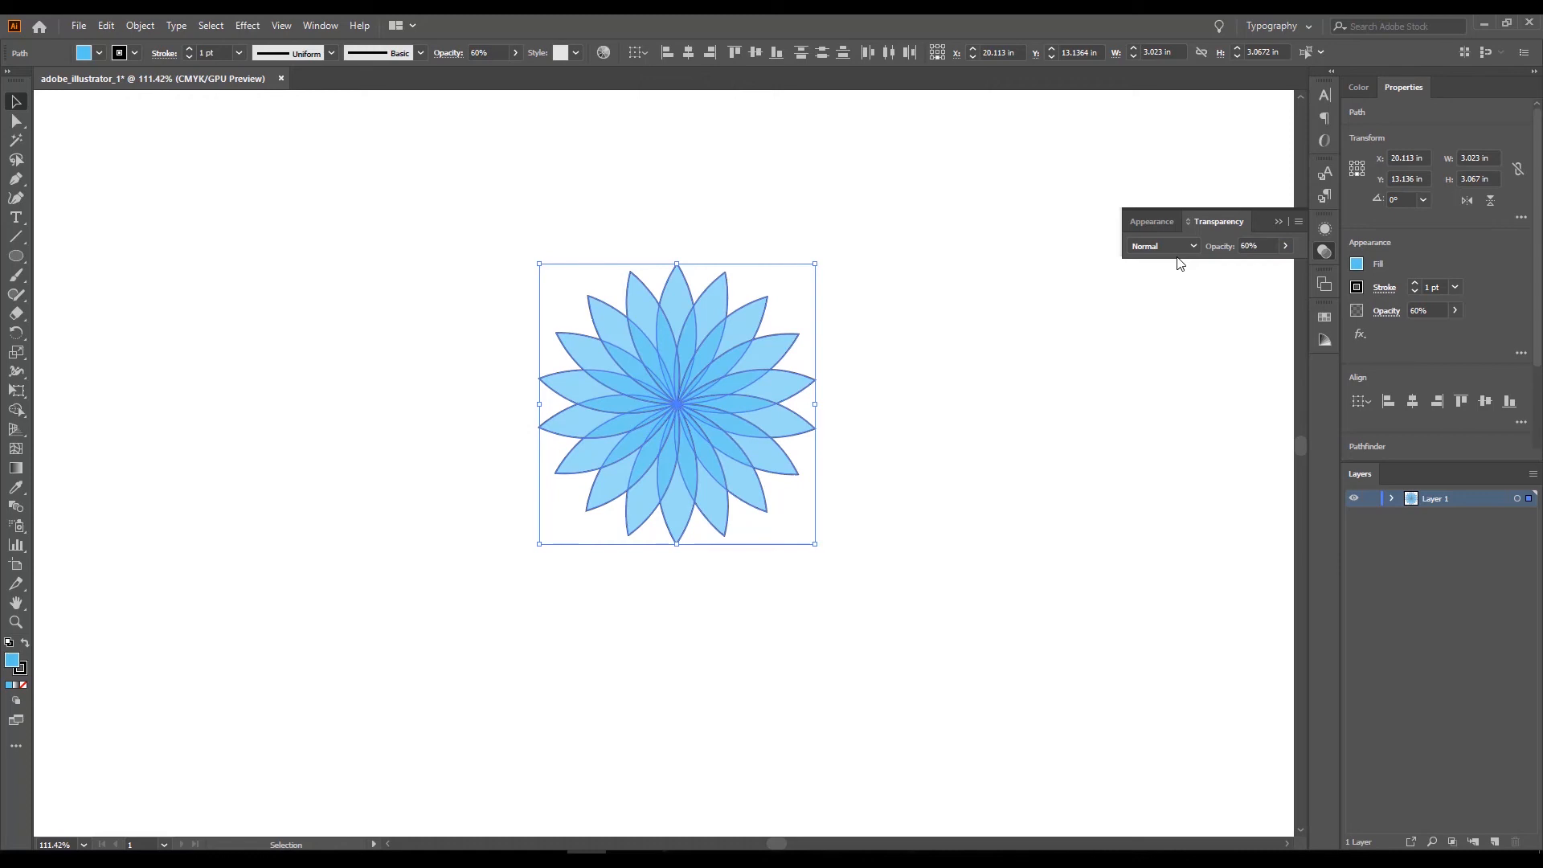
# Change the petals' fill to the green swatch and deselect the flower.
pyautogui.click(1357, 265)
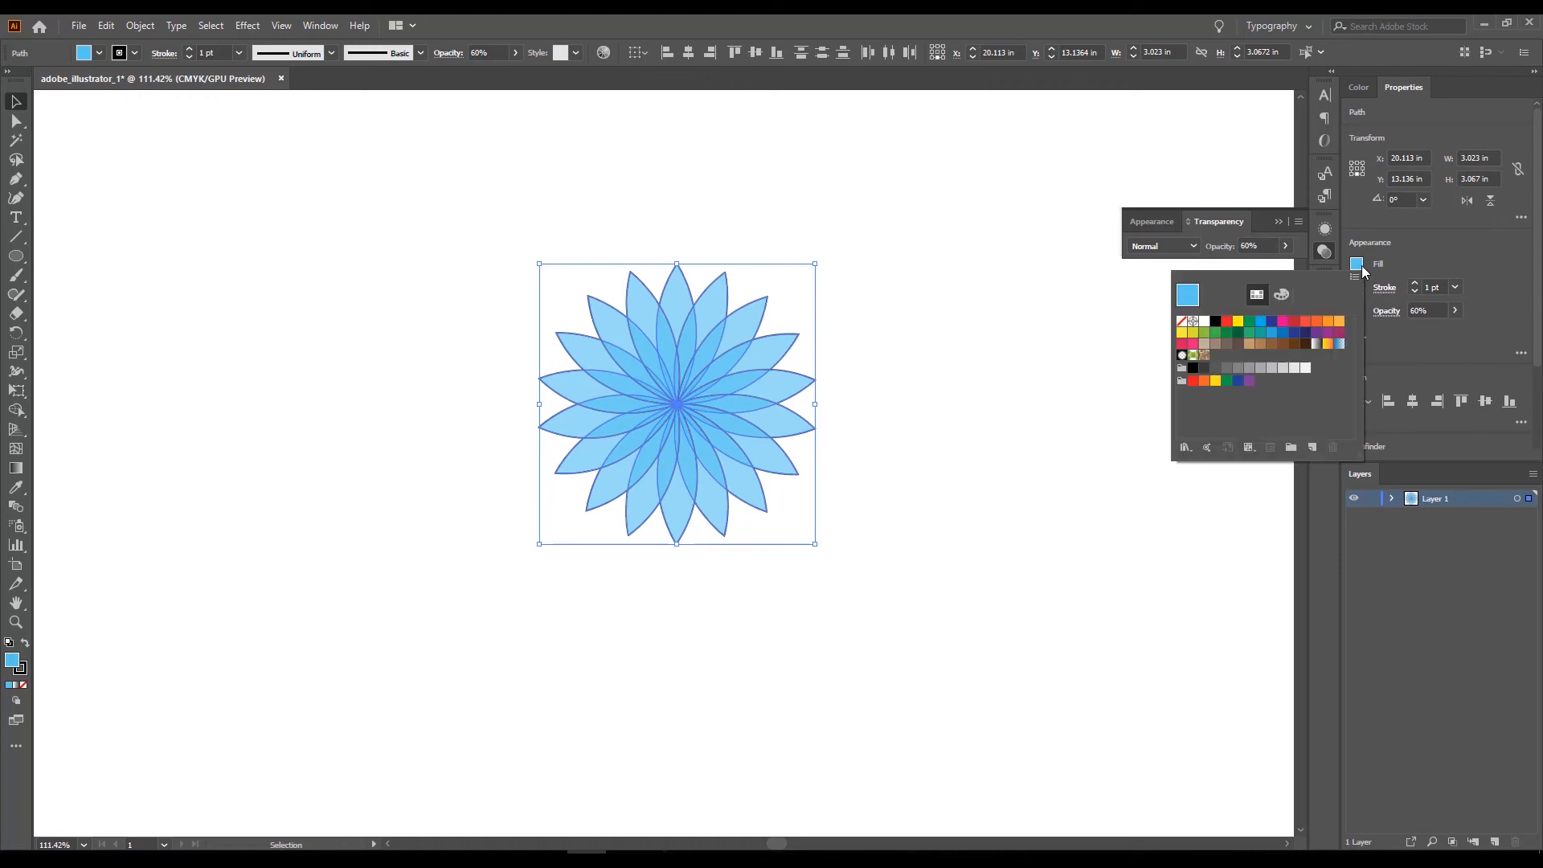
pyautogui.click(1261, 322)
pyautogui.click(1250, 324)
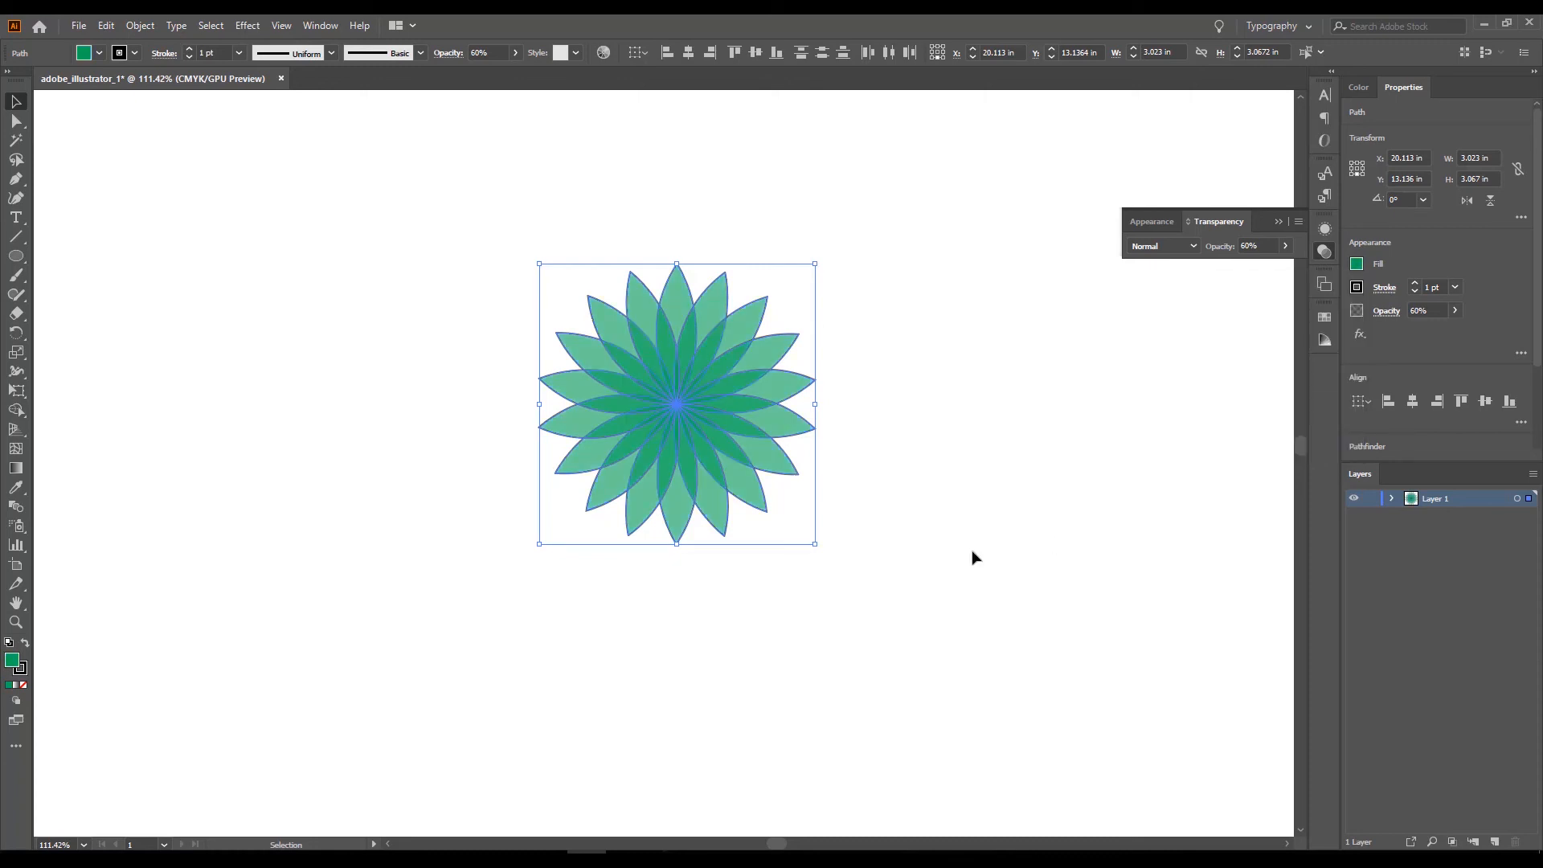
pyautogui.click(1016, 576)
# Remove the black outline from all petals by setting the whole flower's stroke to none.
pyautogui.moveTo(389, 201); pyautogui.dragTo(929, 599)
pyautogui.click(25, 674)
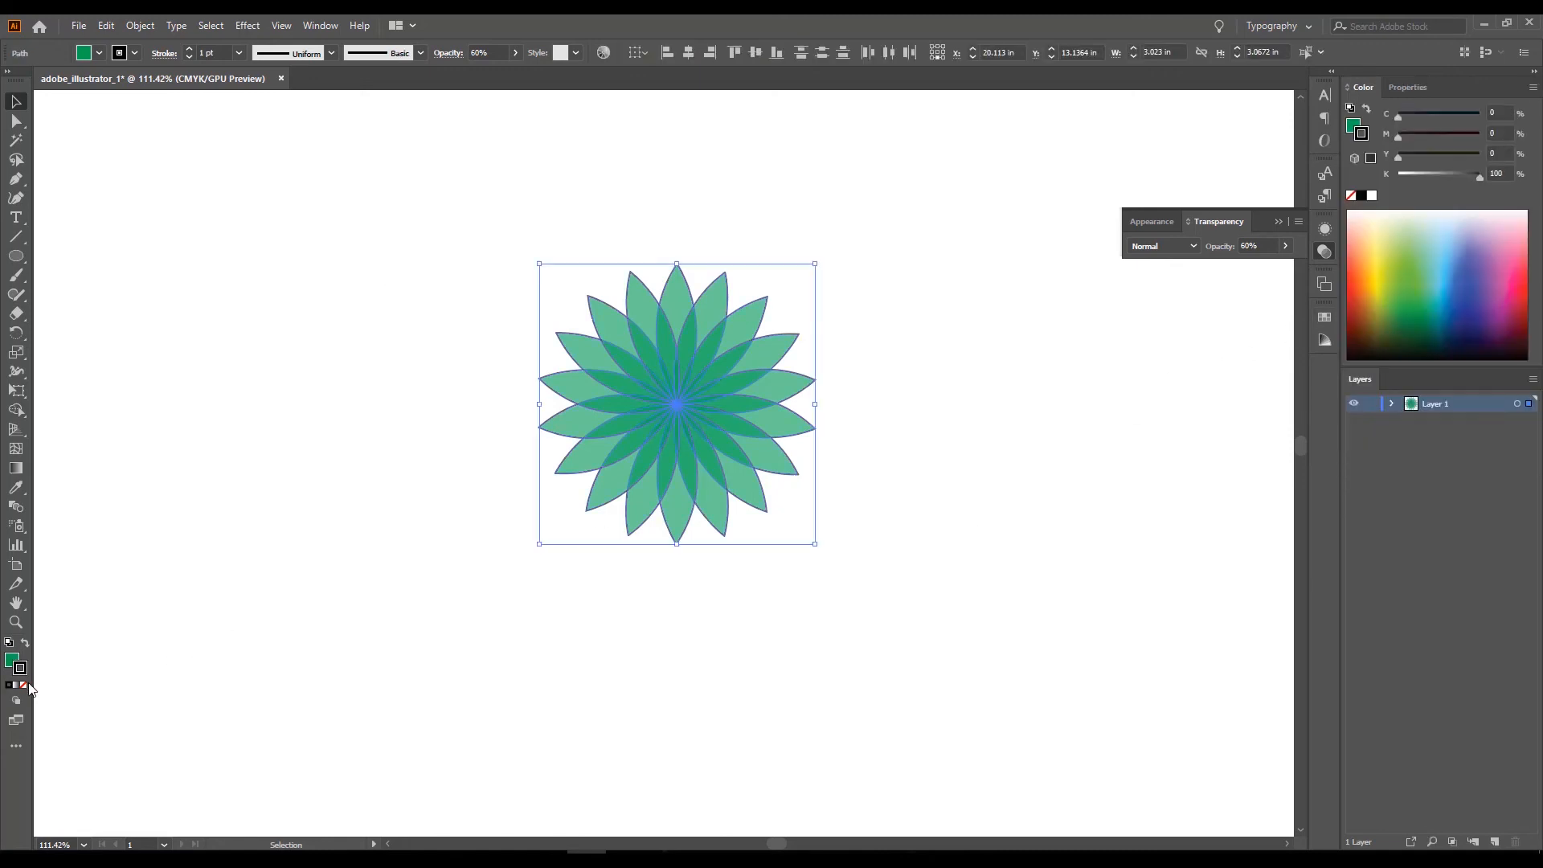
pyautogui.click(23, 687)
pyautogui.click(860, 483)
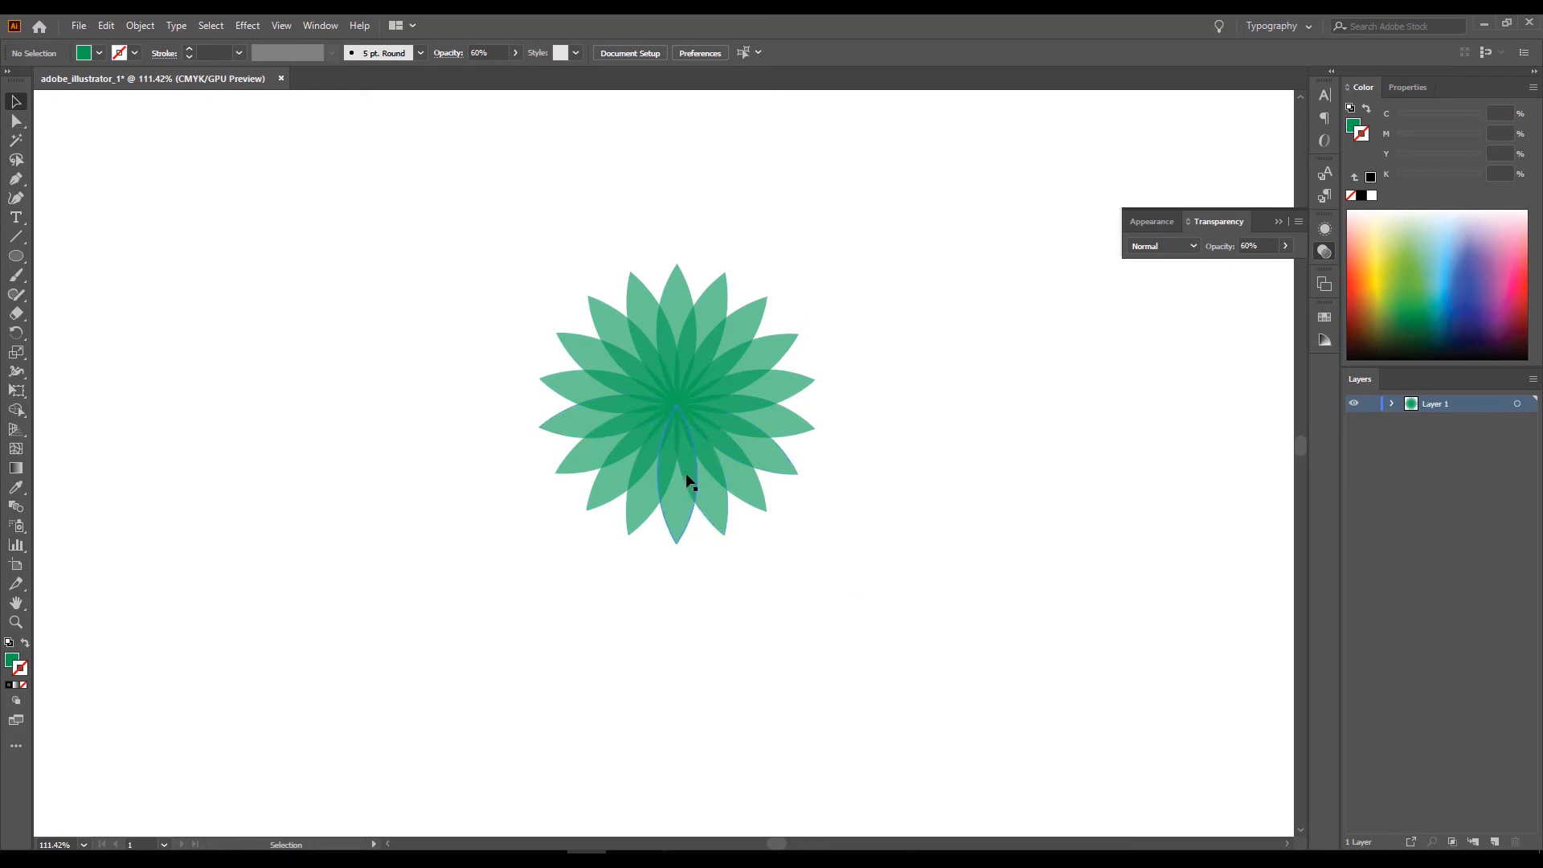
# Examine the overlapping semi-transparent green petals of the flower up close.
pyautogui.scroll(2, 692, 521)
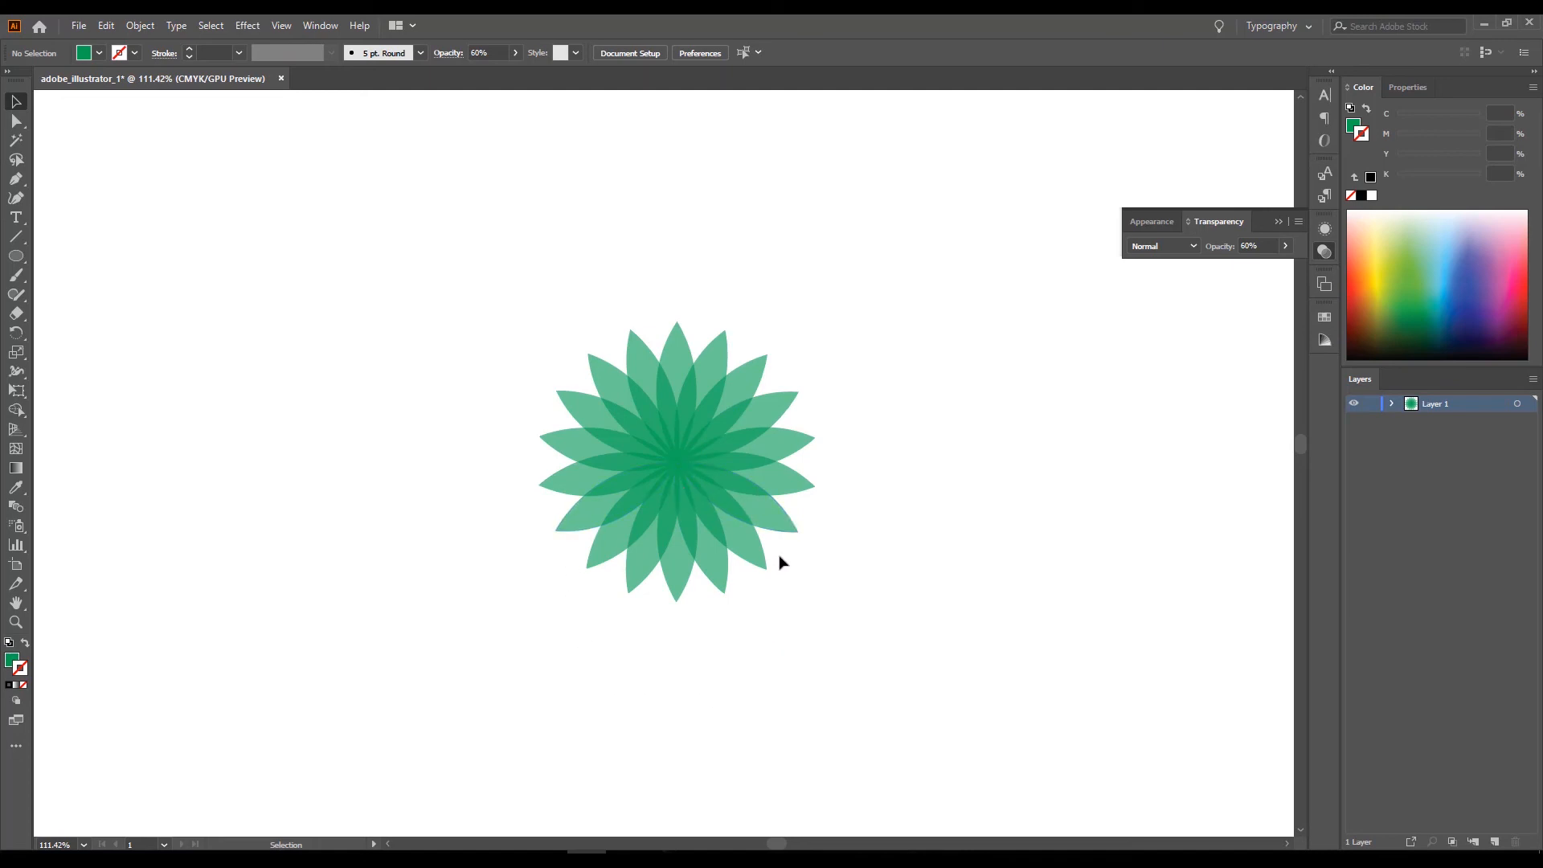
pyautogui.scroll(1, 780, 561)
pyautogui.hotkey('ctrl', 'space')
pyautogui.moveTo(472, 348); pyautogui.dragTo(610, 458)
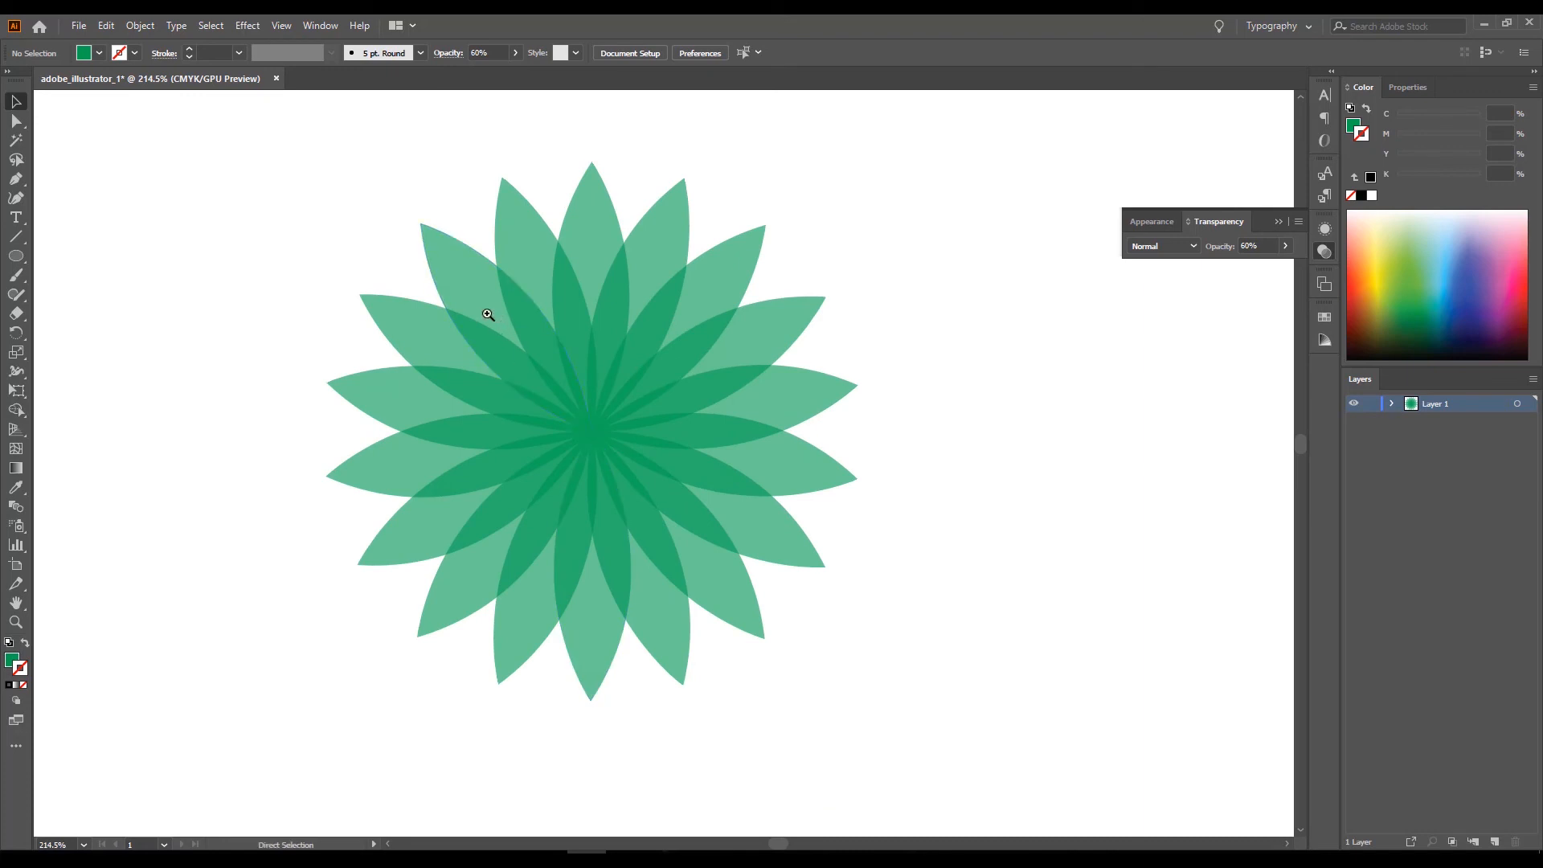
pyautogui.moveTo(488, 314); pyautogui.dragTo(586, 517)
pyautogui.hotkey('ctrl', 'space')
pyautogui.press('space')
pyautogui.moveTo(967, 632); pyautogui.dragTo(678, 481)
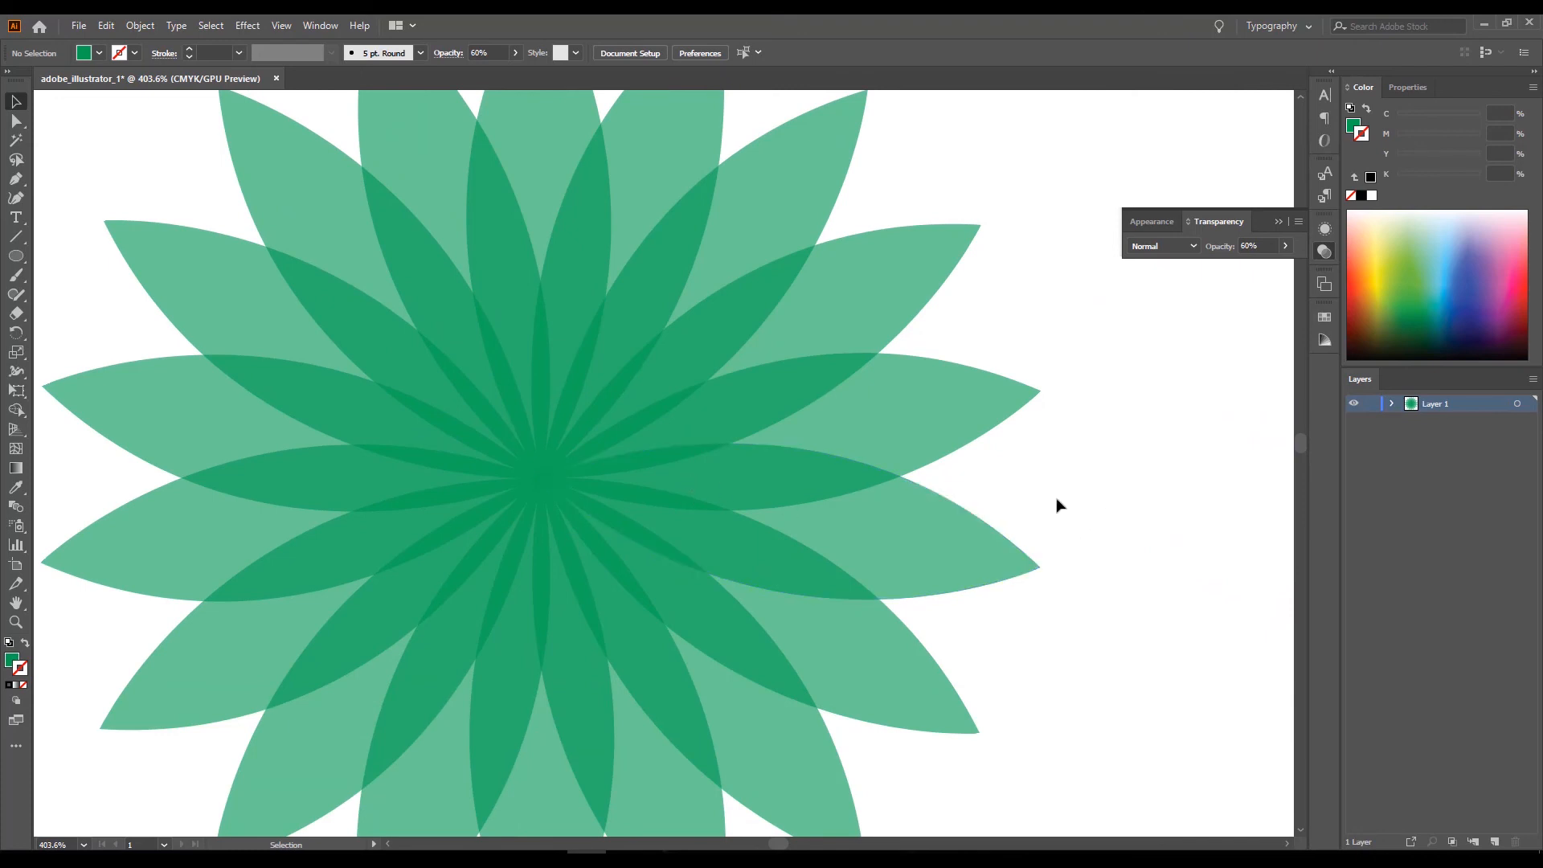
pyautogui.moveTo(995, 547); pyautogui.dragTo(920, 561)
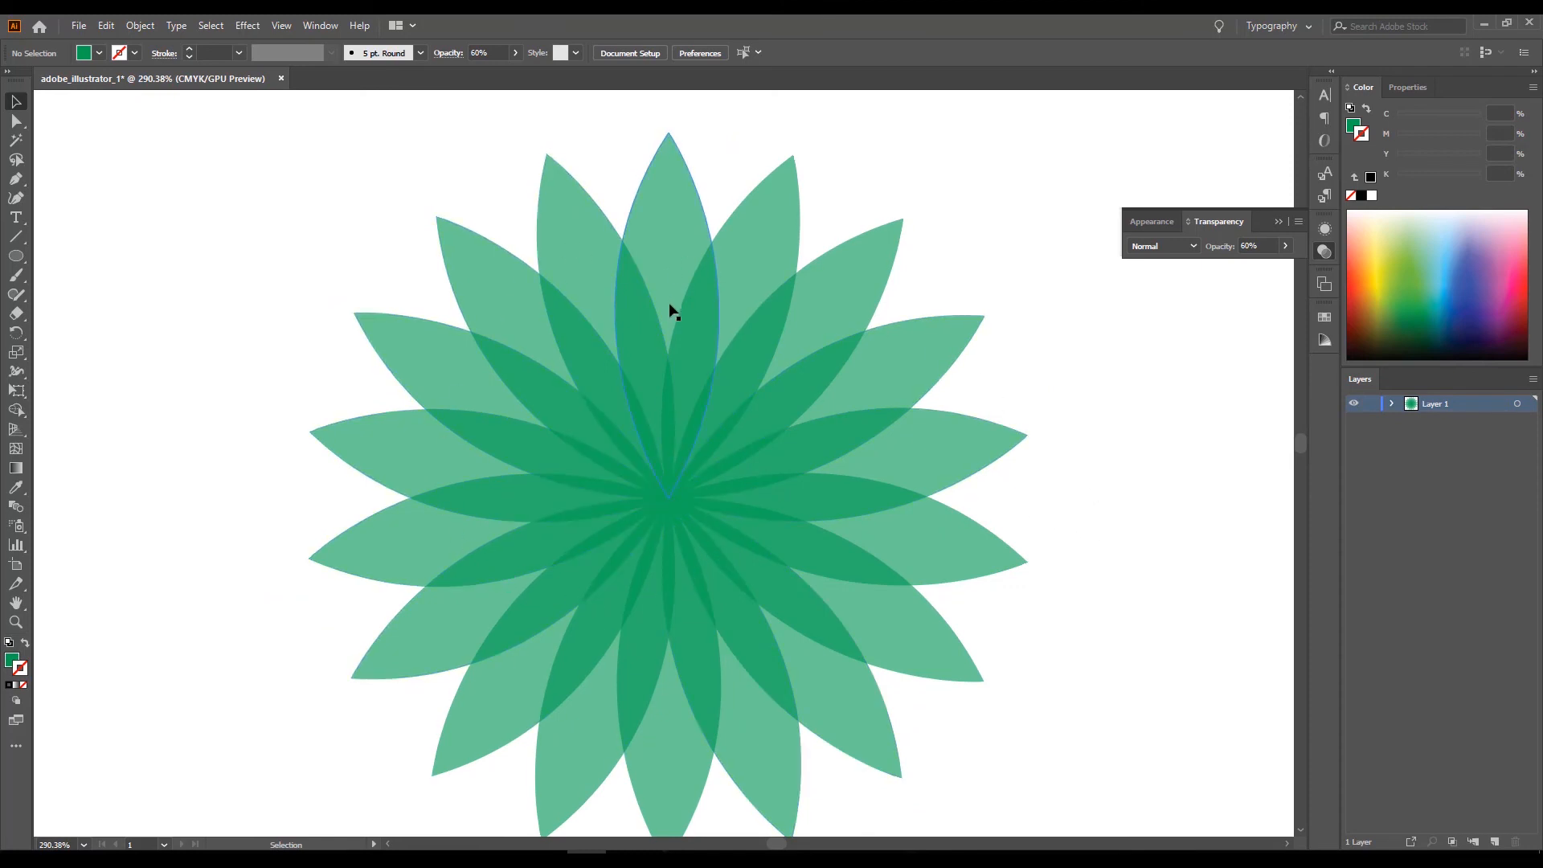
# Move the petal beside the topmost one out to the flower's right and create a copy rotated about 15° clockwise around its lower tip.
pyautogui.moveTo(778, 260); pyautogui.dragTo(1157, 425)
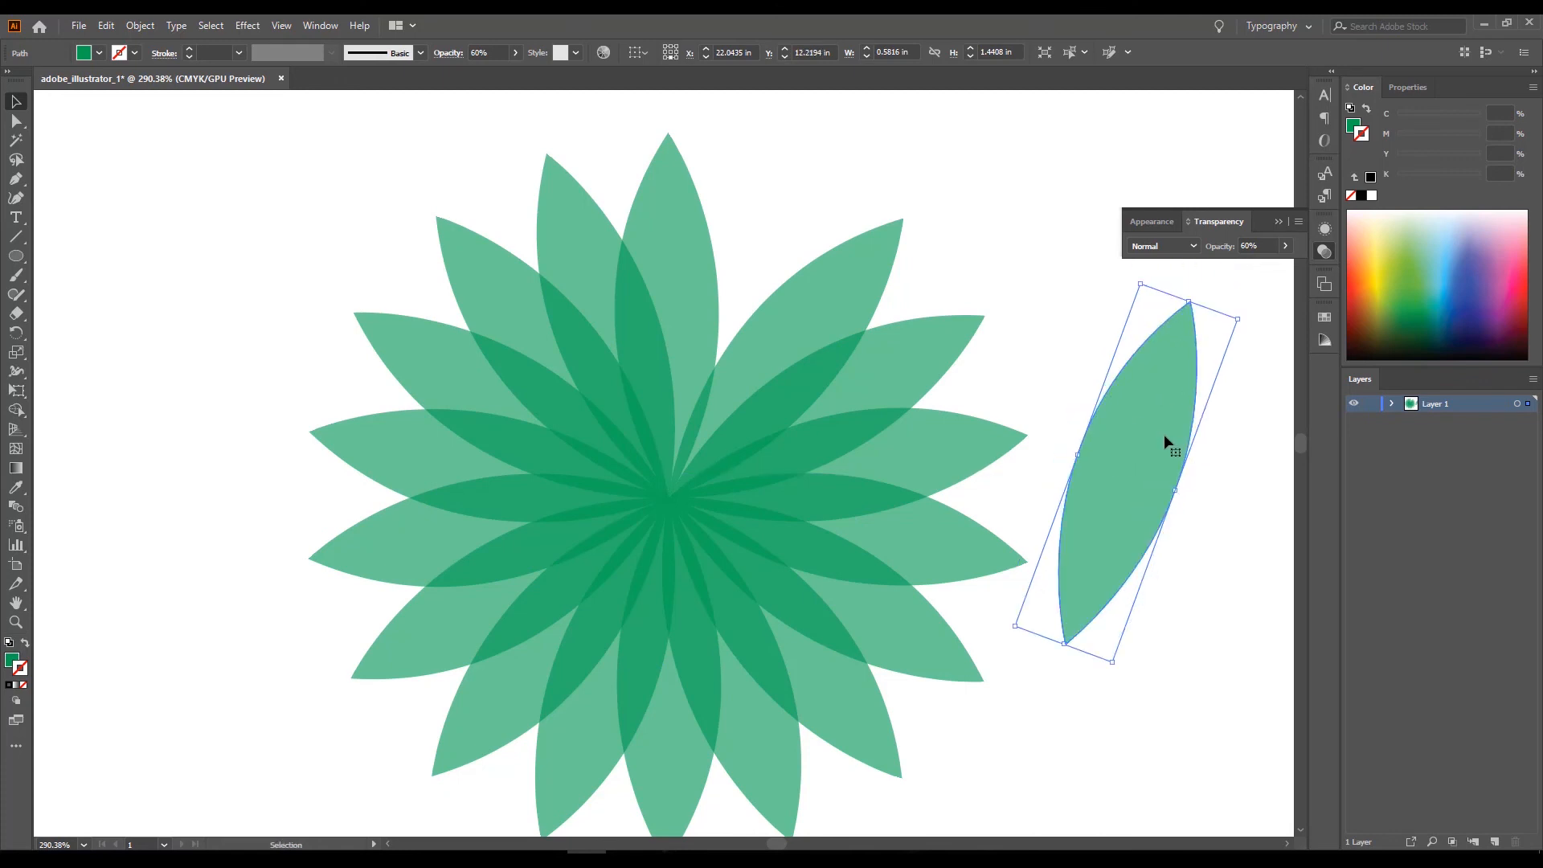
pyautogui.hotkey('ctrl', 'z')
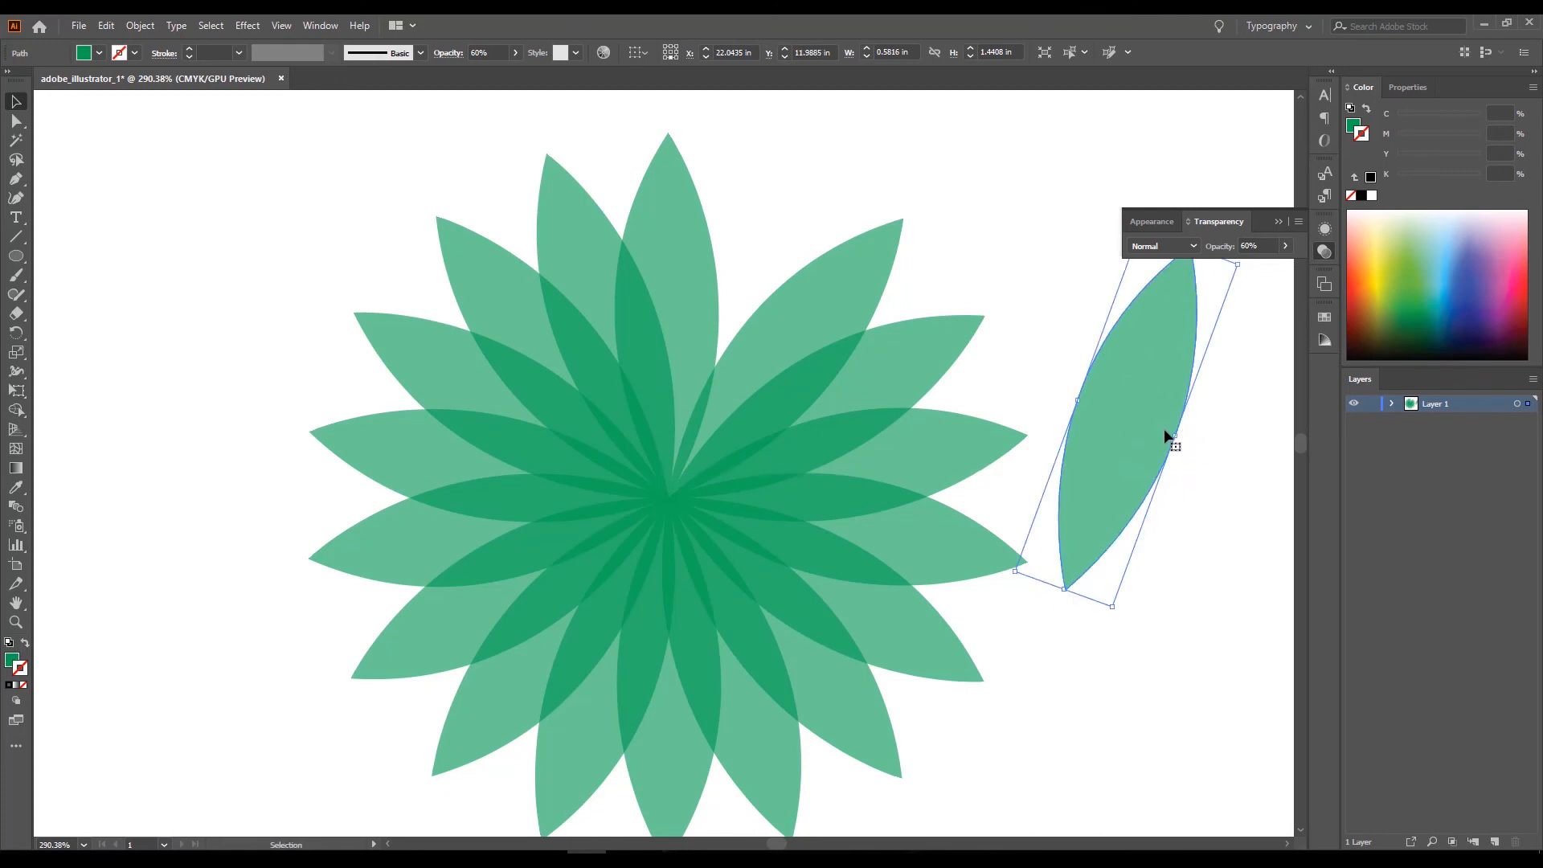
pyautogui.click(16, 333)
pyautogui.click(1068, 590)
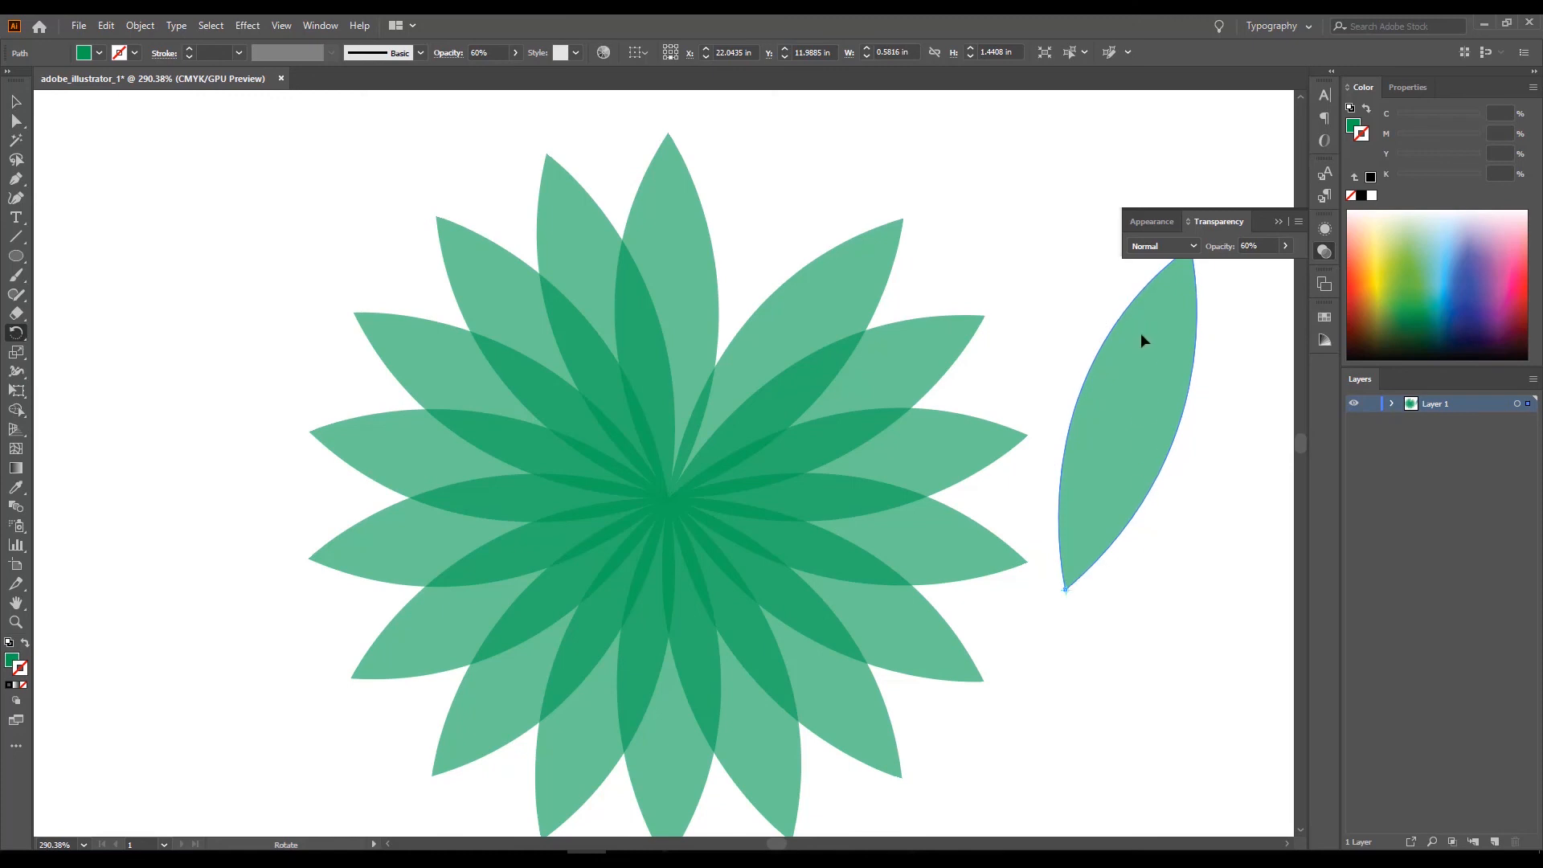
pyautogui.scroll(-1, 1121, 394)
pyautogui.moveTo(1129, 401); pyautogui.dragTo(705, 458)
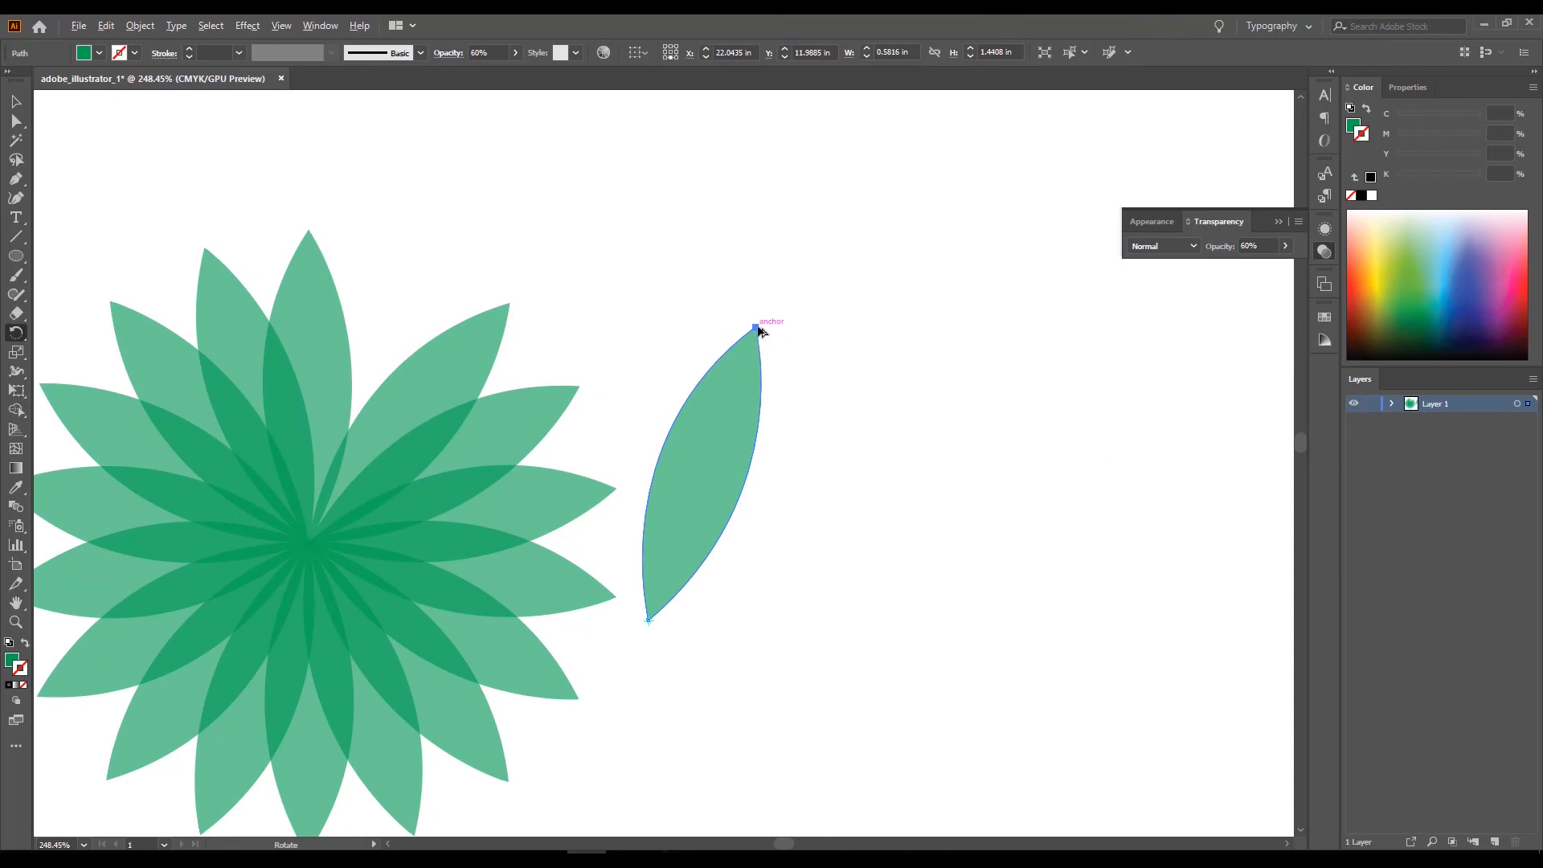
pyautogui.moveTo(762, 331); pyautogui.dragTo(825, 377)
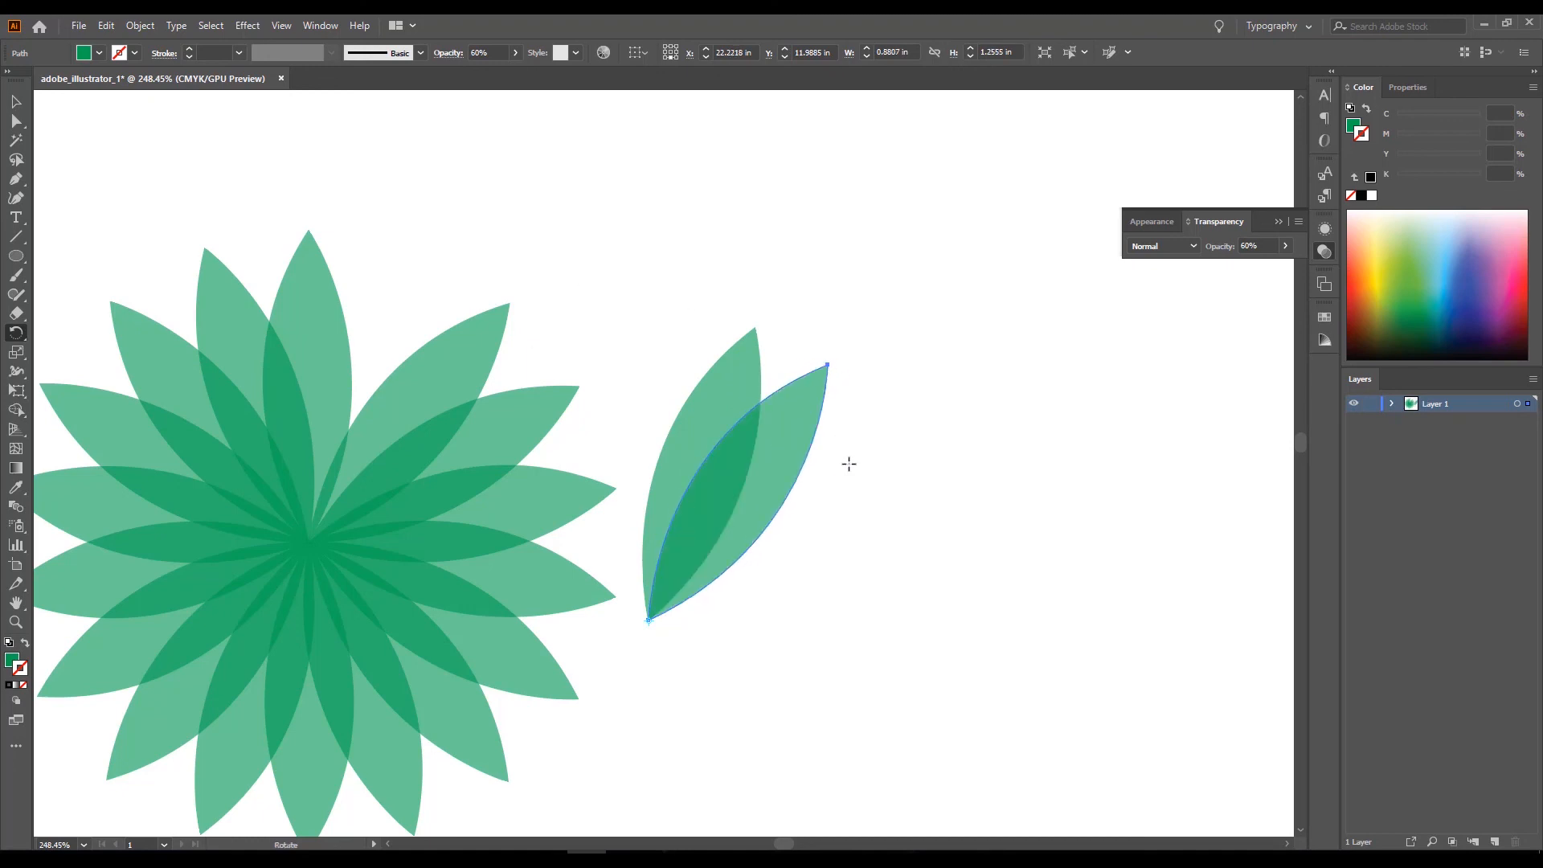
# Repeat the rotated copy of the separated petal around its lower tip until 24 petals form a full second flower.
pyautogui.press('ctrl')
pyautogui.hotkey('ctrl', 'd')
pyautogui.hotkey('ctrl', 'd')
pyautogui.hotkey('ctrl', 'd')
pyautogui.hotkey('ctrl', 'd')
pyautogui.hotkey('ctrl', 'd')
pyautogui.hotkey('ctrl', 'd')
pyautogui.hotkey('ctrl', 'd')
pyautogui.hotkey('ctrl', 'd')
pyautogui.hotkey('ctrl', 'd')
pyautogui.hotkey('ctrl', 'd')
pyautogui.hotkey('ctrl', 'd')
pyautogui.hotkey('ctrl', 'd')
pyautogui.hotkey('ctrl', 'd')
pyautogui.hotkey('ctrl', 'd')
pyautogui.hotkey('ctrl', 'd')
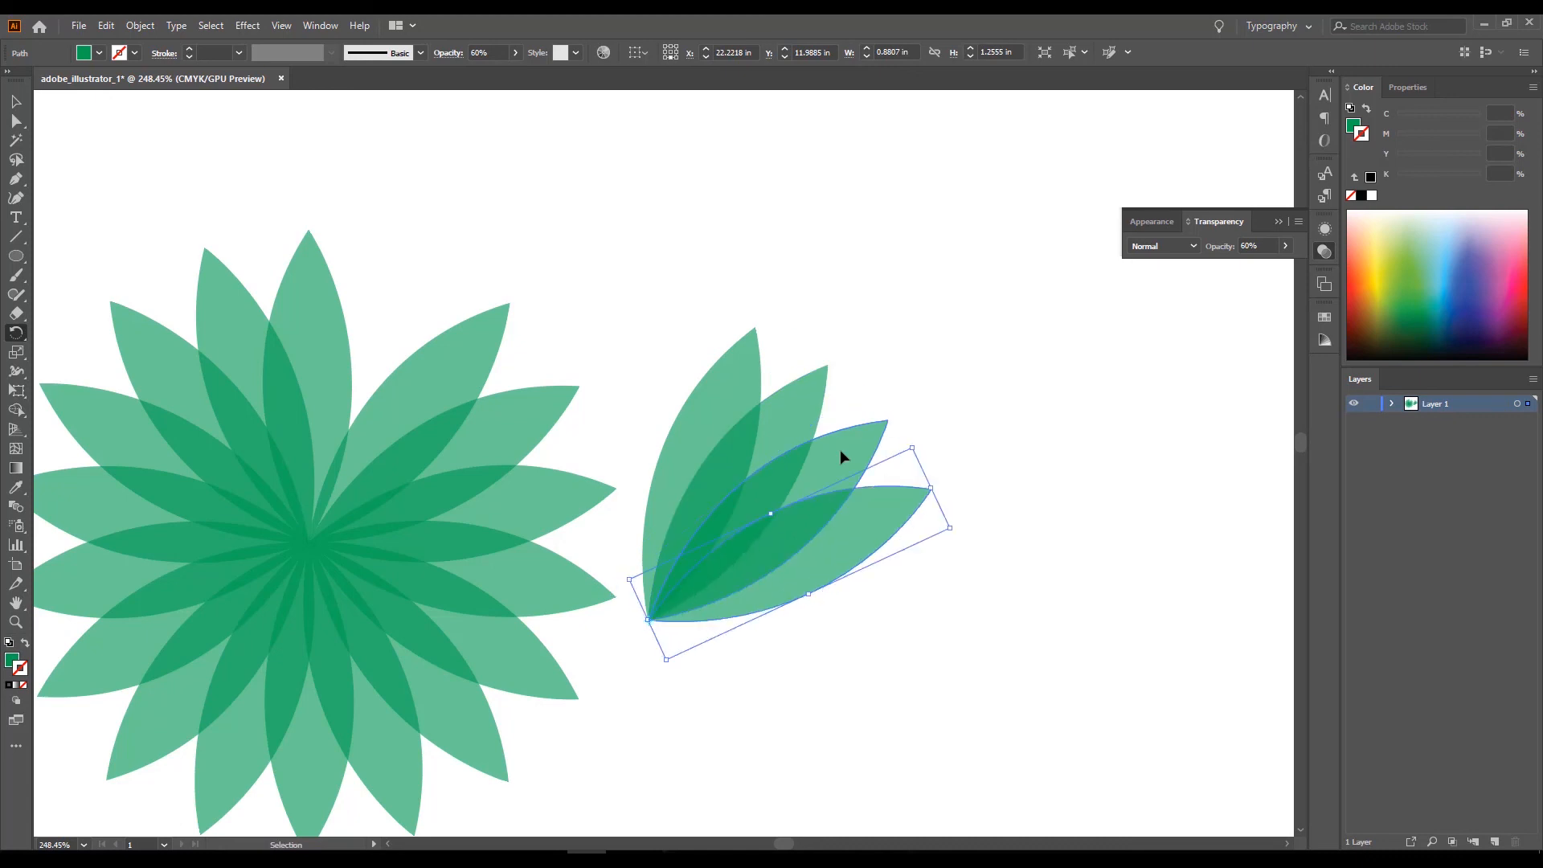
pyautogui.hotkey('ctrl', 'd')
pyautogui.hotkey('ctrl', 'd')
pyautogui.hotkey('ctrl', 'd')
pyautogui.hotkey('ctrl', 'd')
pyautogui.hotkey('ctrl', 'd')
pyautogui.hotkey('ctrl', 'd')
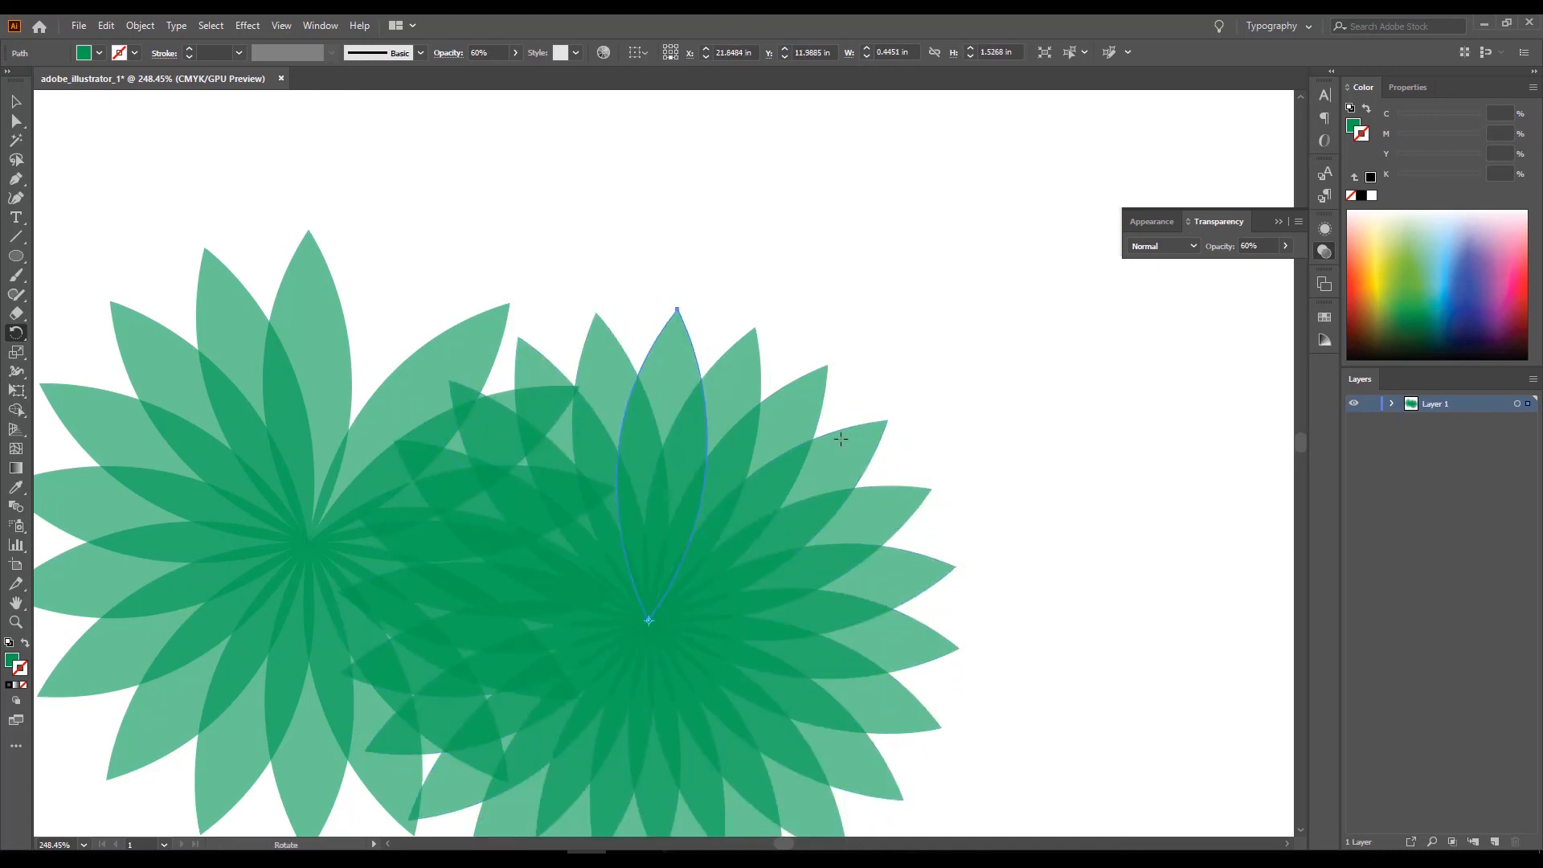
# Delete all petals of the original flower so that only the new, denser flower is left.
pyautogui.click(16, 101)
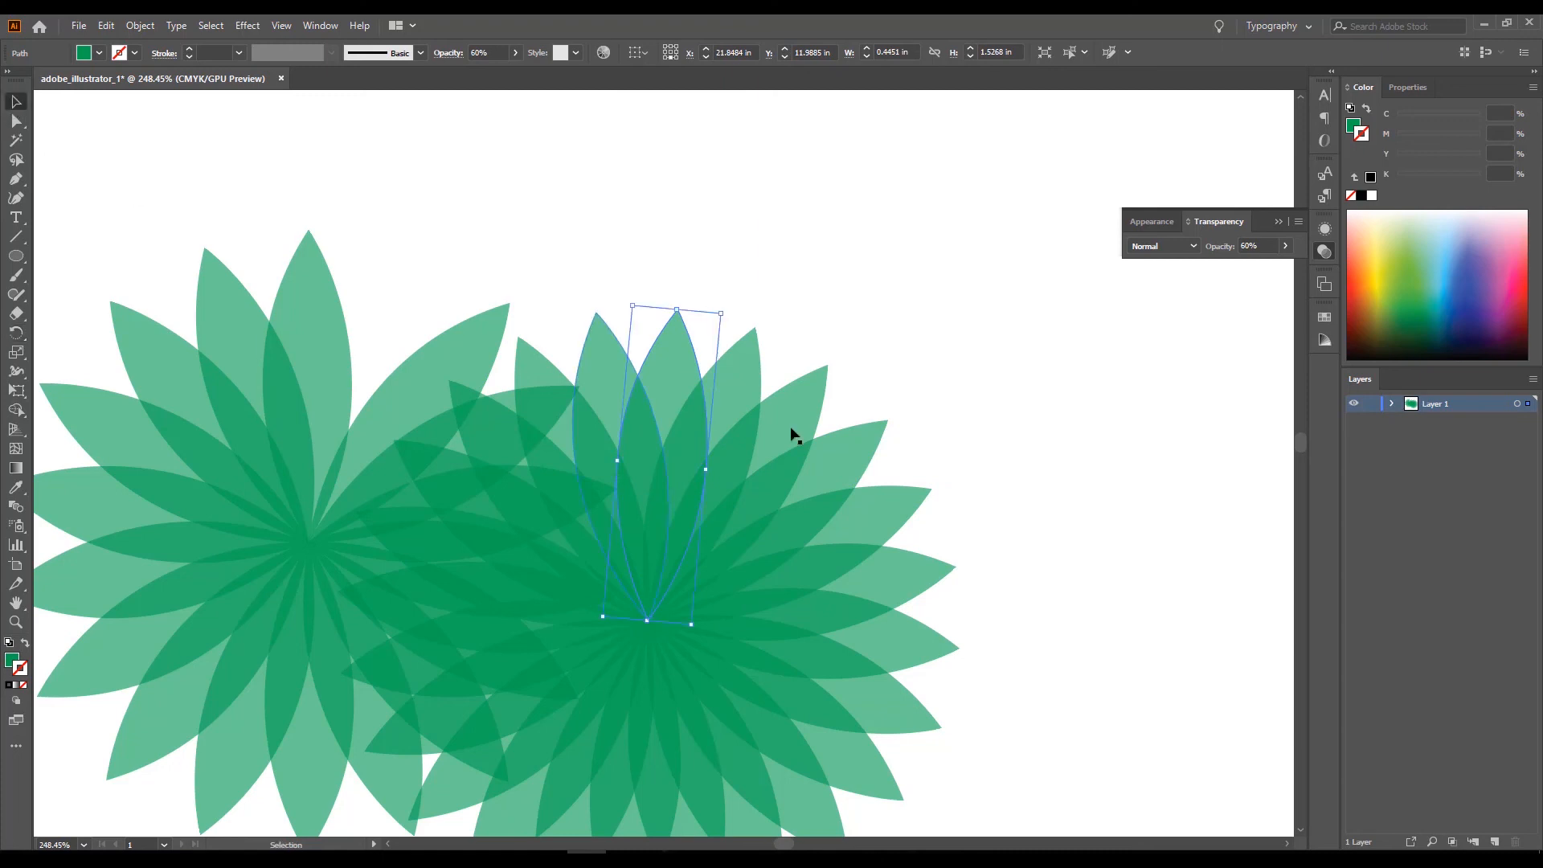
pyautogui.scroll(-5, 980, 457)
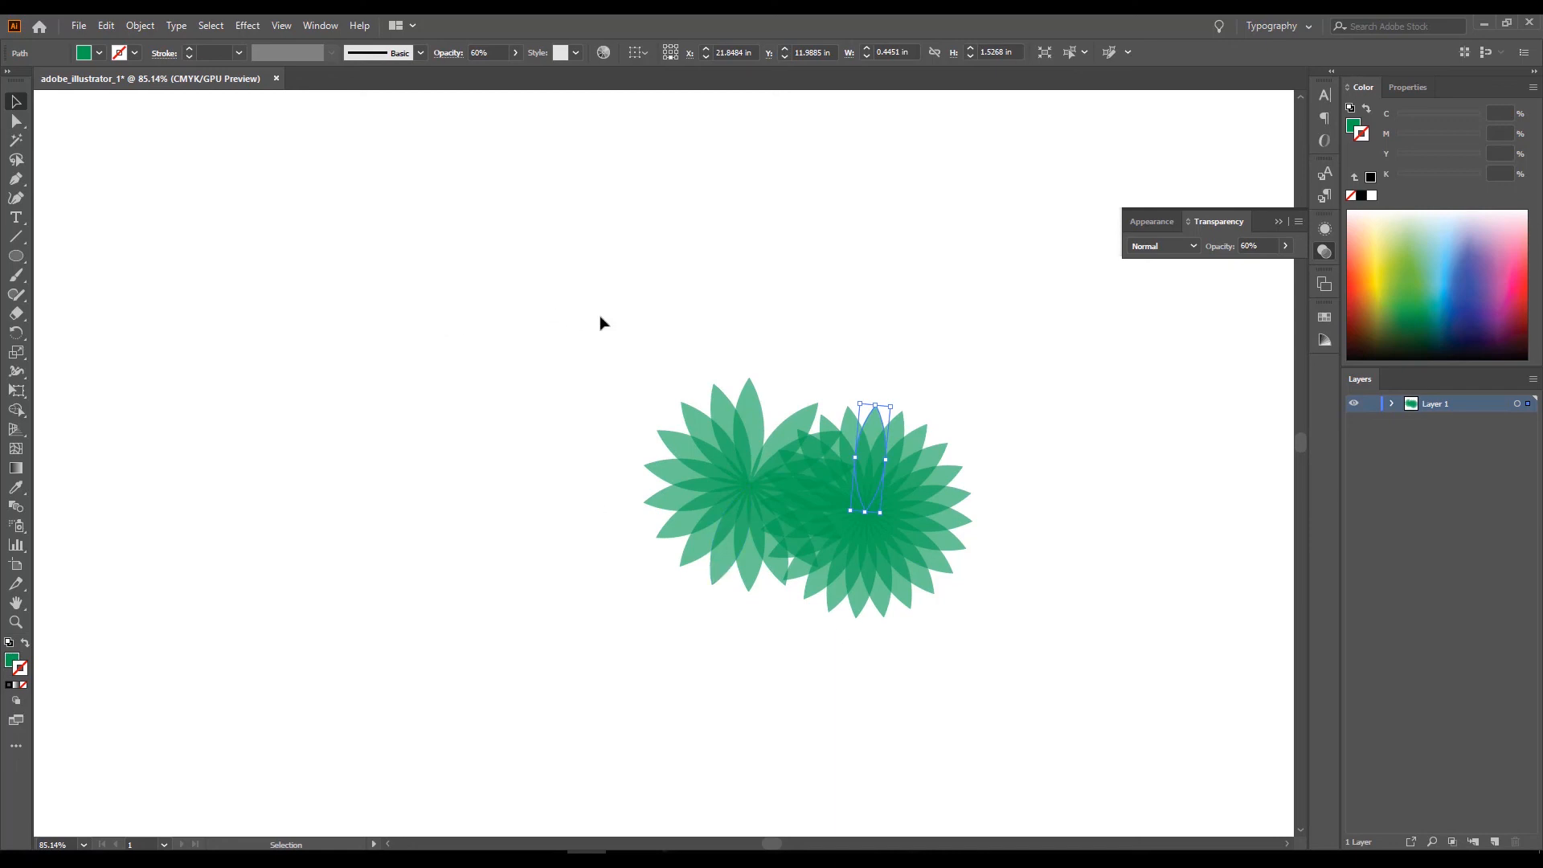
pyautogui.moveTo(617, 328); pyautogui.dragTo(748, 581)
pyautogui.press('Delete')
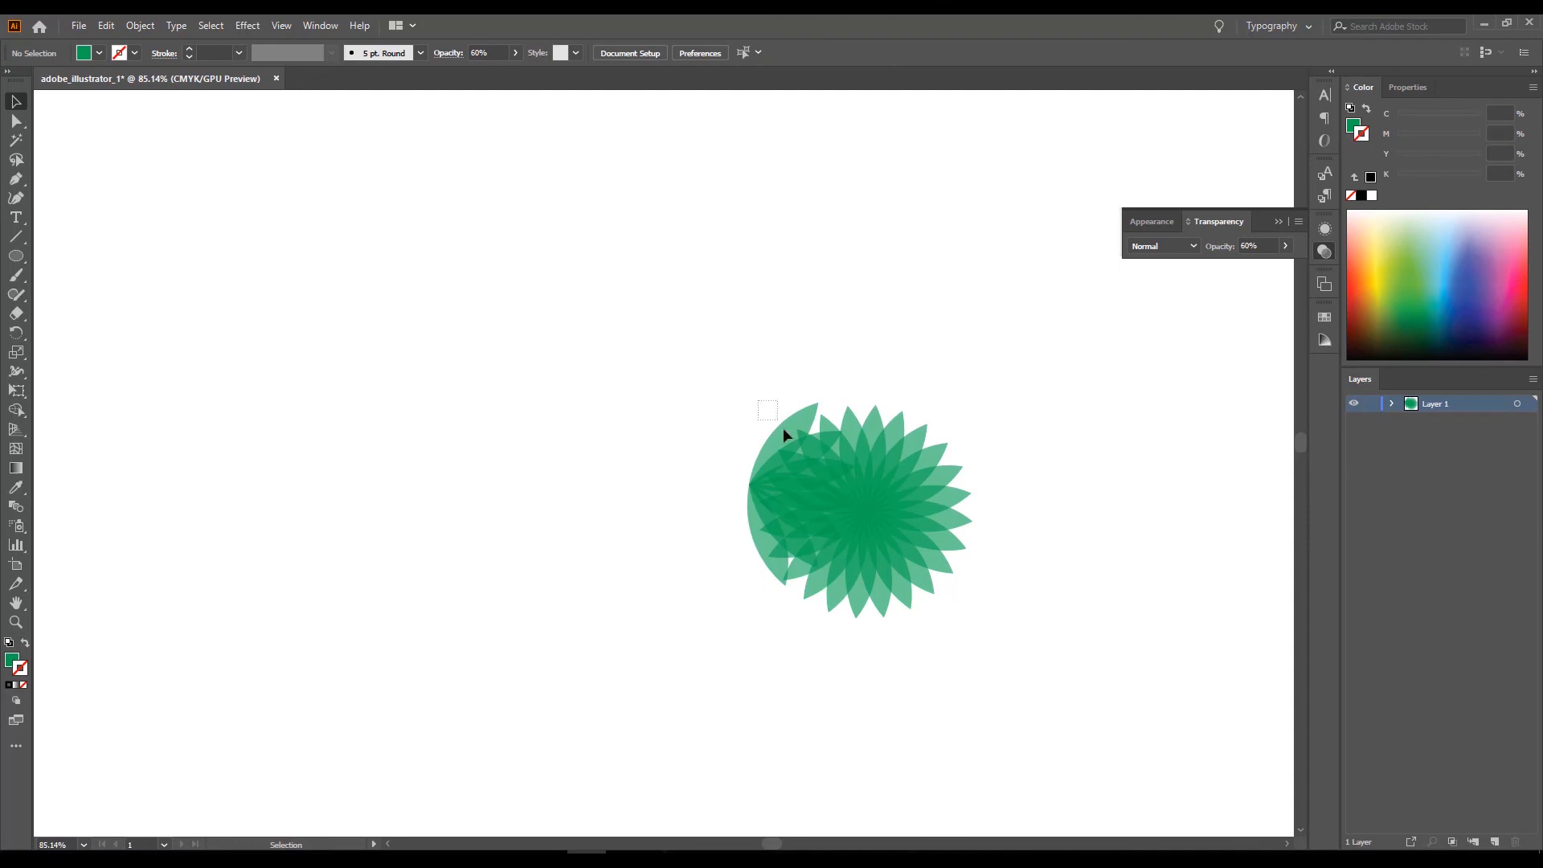
pyautogui.moveTo(794, 444); pyautogui.dragTo(794, 444)
pyautogui.press('Delete')
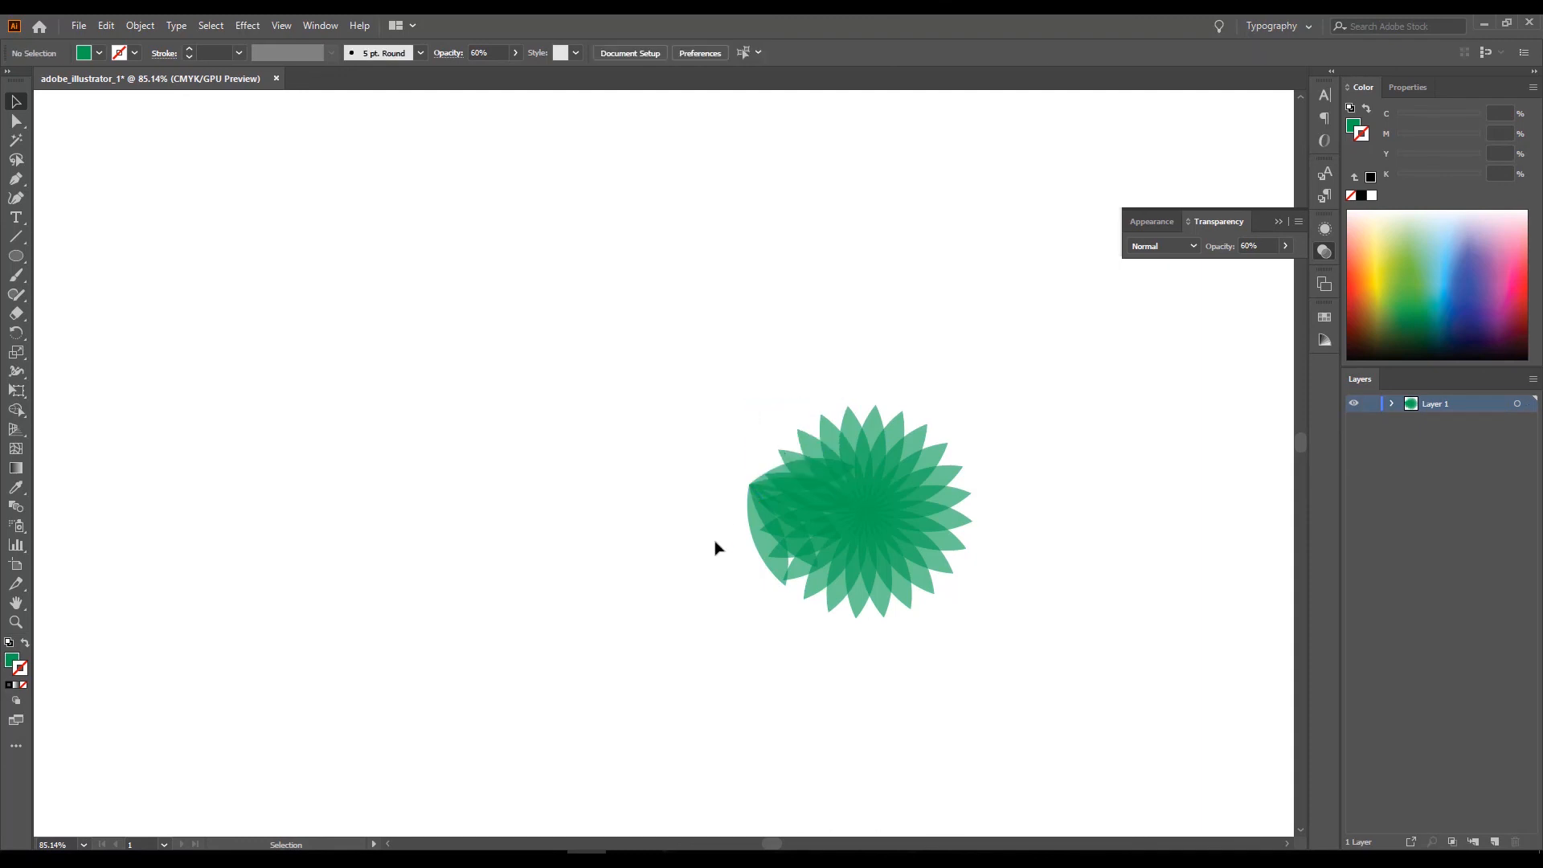
pyautogui.moveTo(740, 595); pyautogui.dragTo(737, 541)
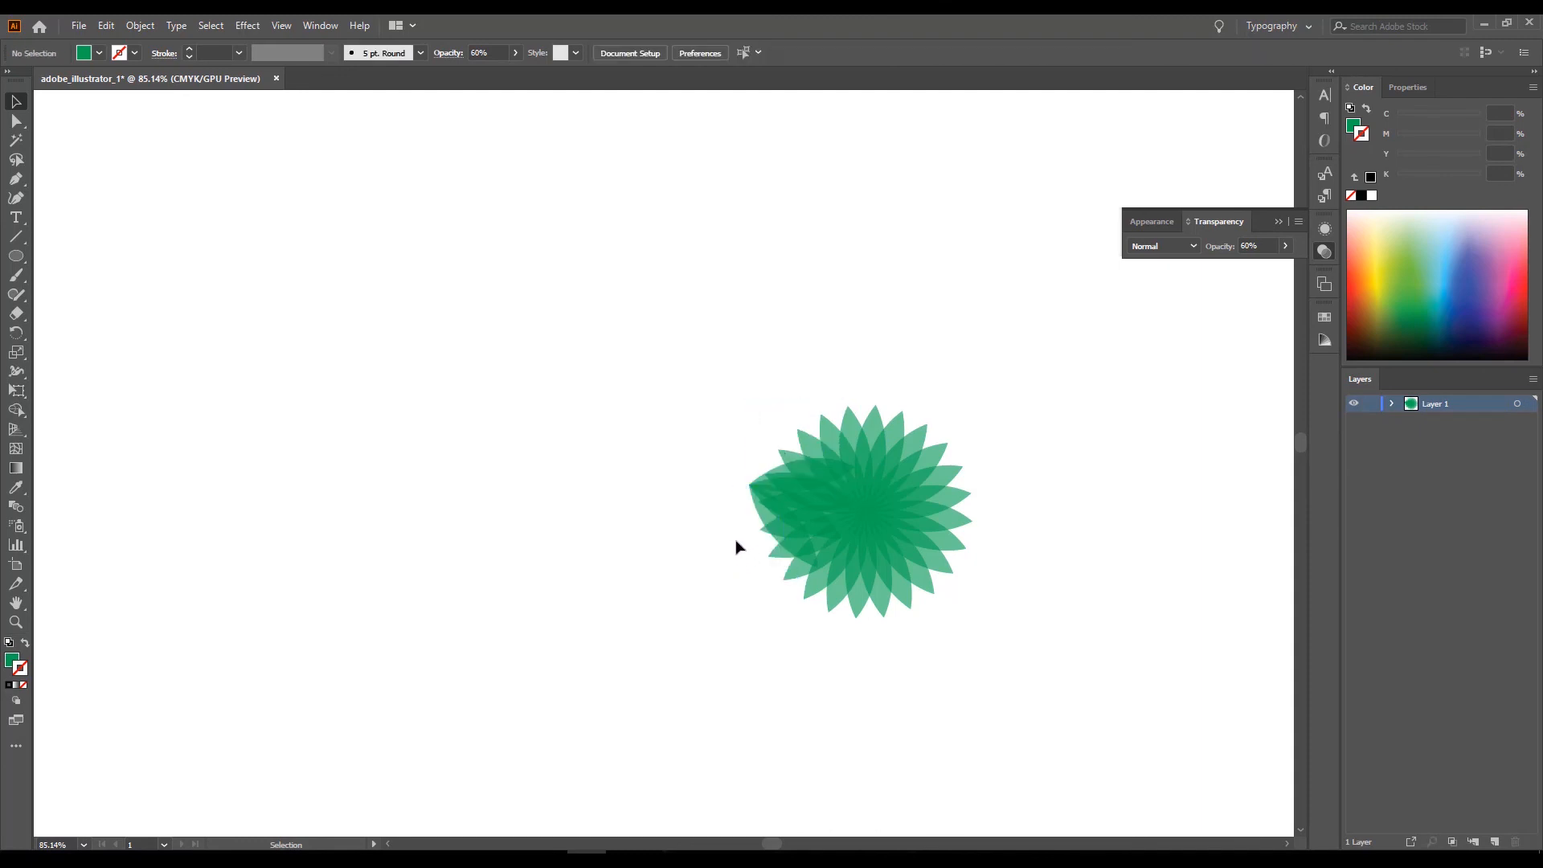
pyautogui.press('Delete')
pyautogui.click(761, 475)
pyautogui.press('Delete')
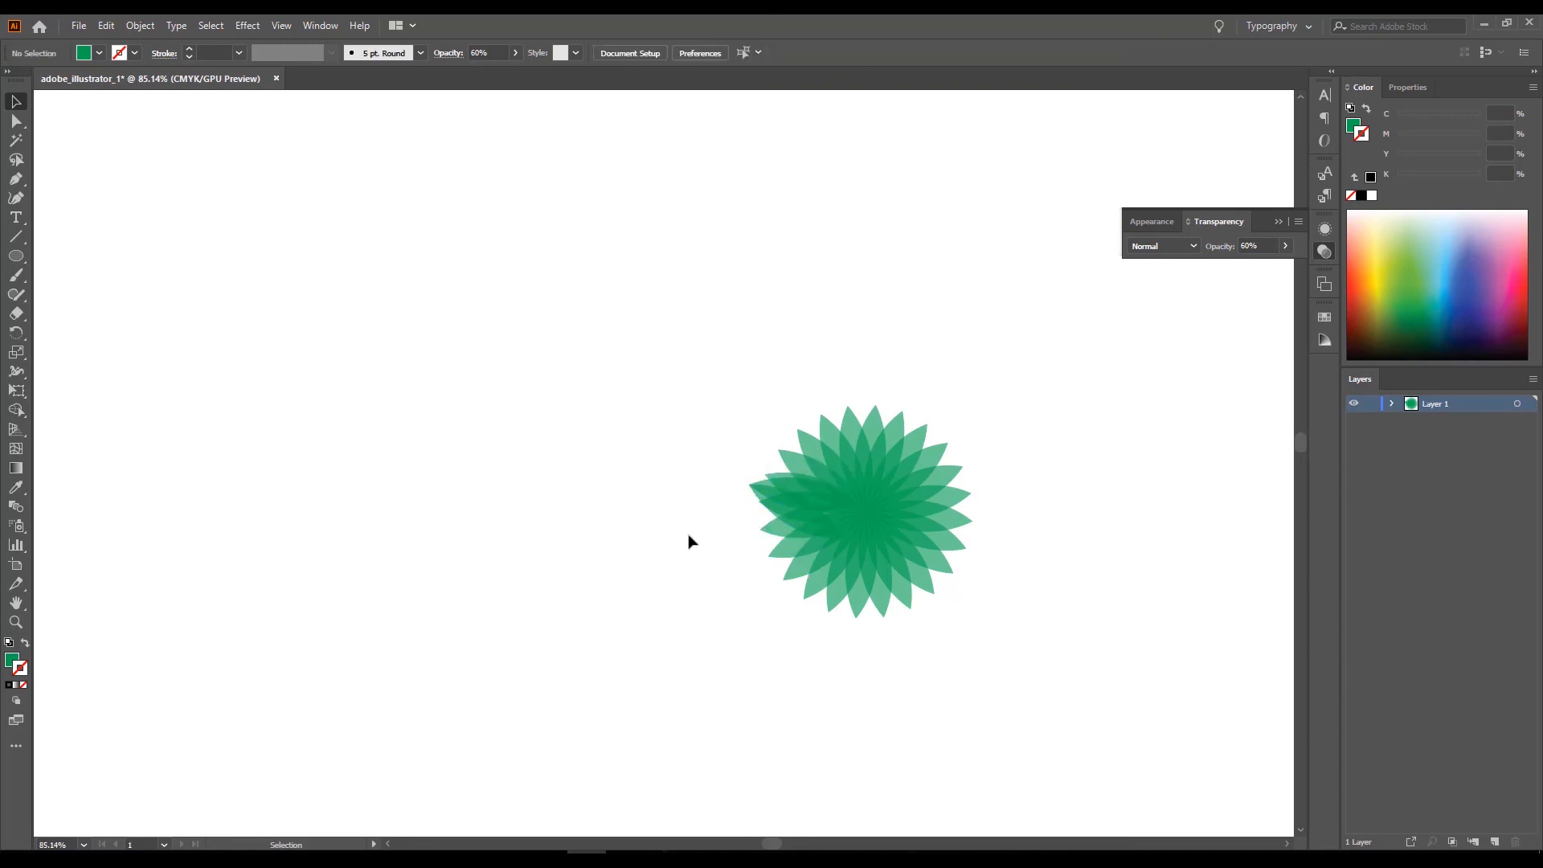
pyautogui.click(759, 501)
pyautogui.press('Delete')
pyautogui.click(756, 493)
pyautogui.press('Delete')
# Examine the overlapping petals of the new flower up close.
pyautogui.moveTo(731, 386); pyautogui.dragTo(995, 617)
pyautogui.click(1004, 594)
pyautogui.hotkey('ctrl', 'space')
pyautogui.moveTo(987, 569); pyautogui.dragTo(1199, 682)
pyautogui.moveTo(907, 467); pyautogui.dragTo(986, 513)
pyautogui.moveTo(744, 486); pyautogui.dragTo(911, 565)
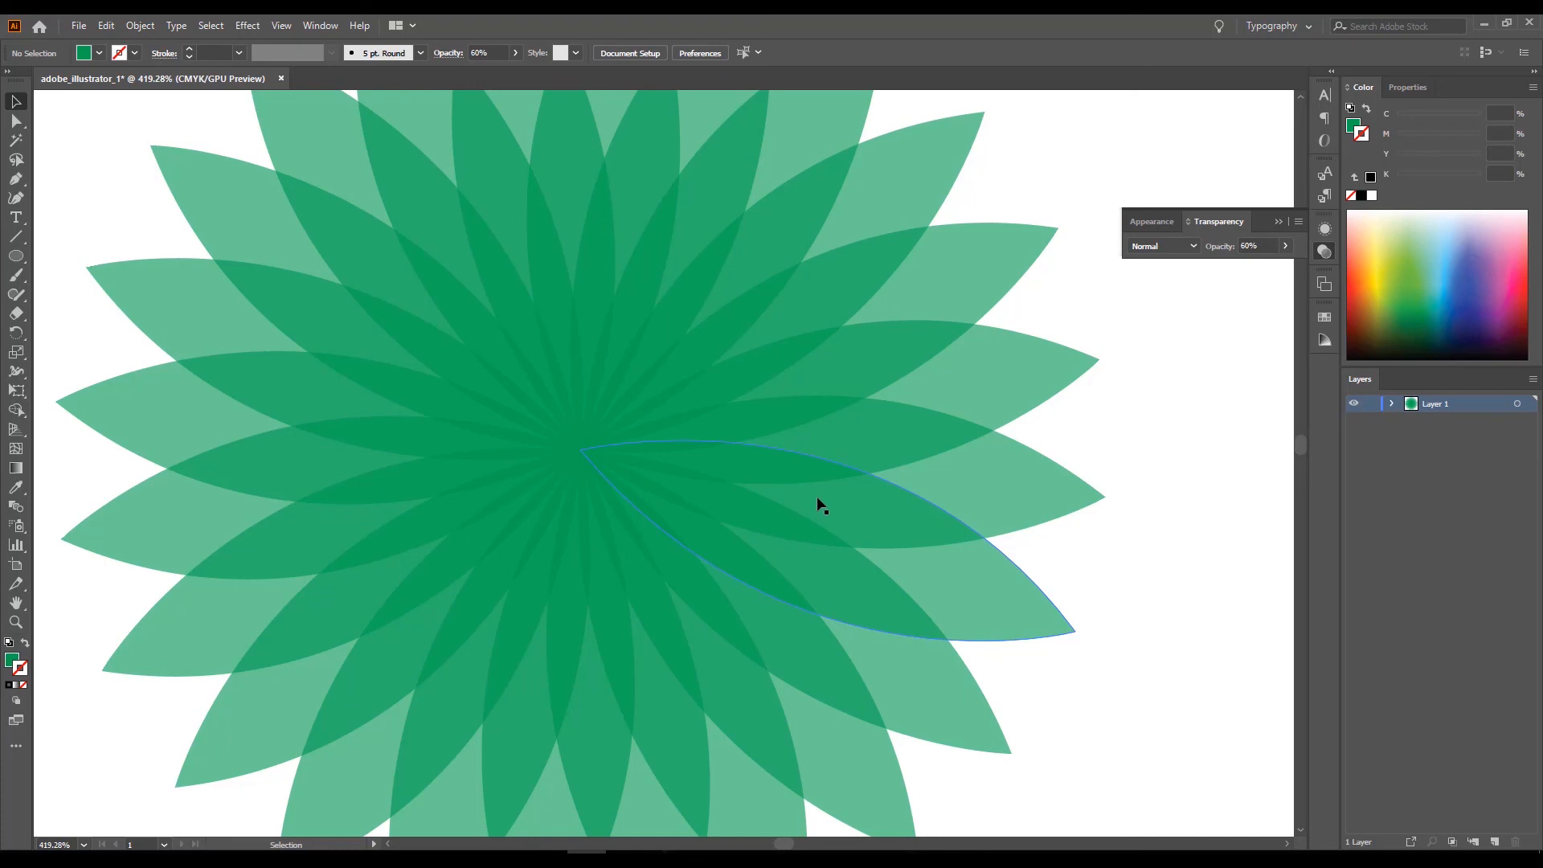
pyautogui.scroll(3, 692, 451)
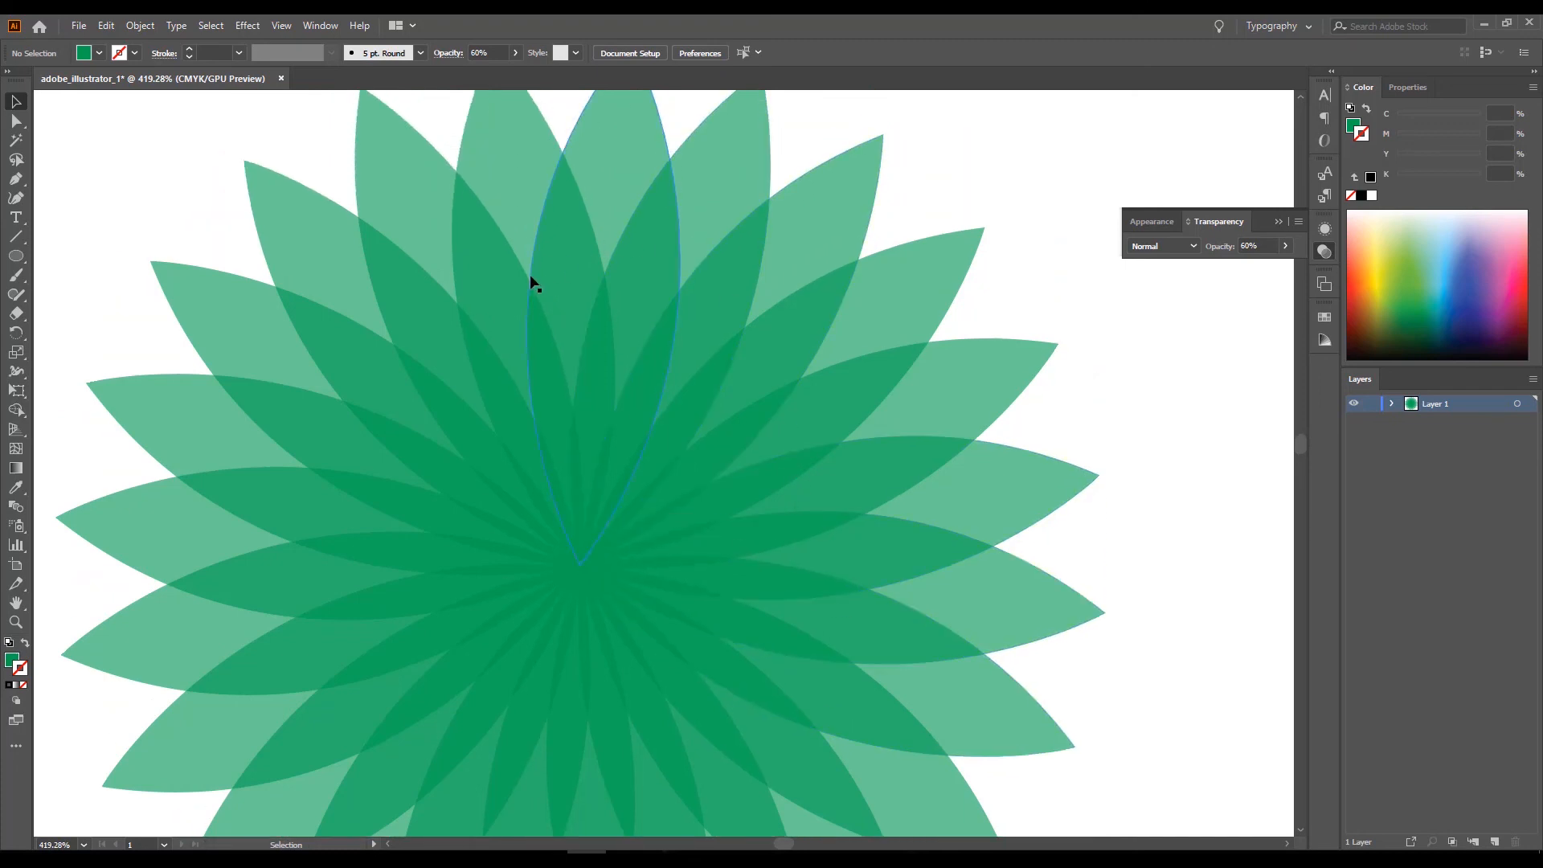
pyautogui.moveTo(1123, 550); pyautogui.dragTo(901, 531)
# Group all petals of the new flower into one object and minimize the application to show the desktop.
pyautogui.moveTo(404, 199); pyautogui.dragTo(1051, 721)
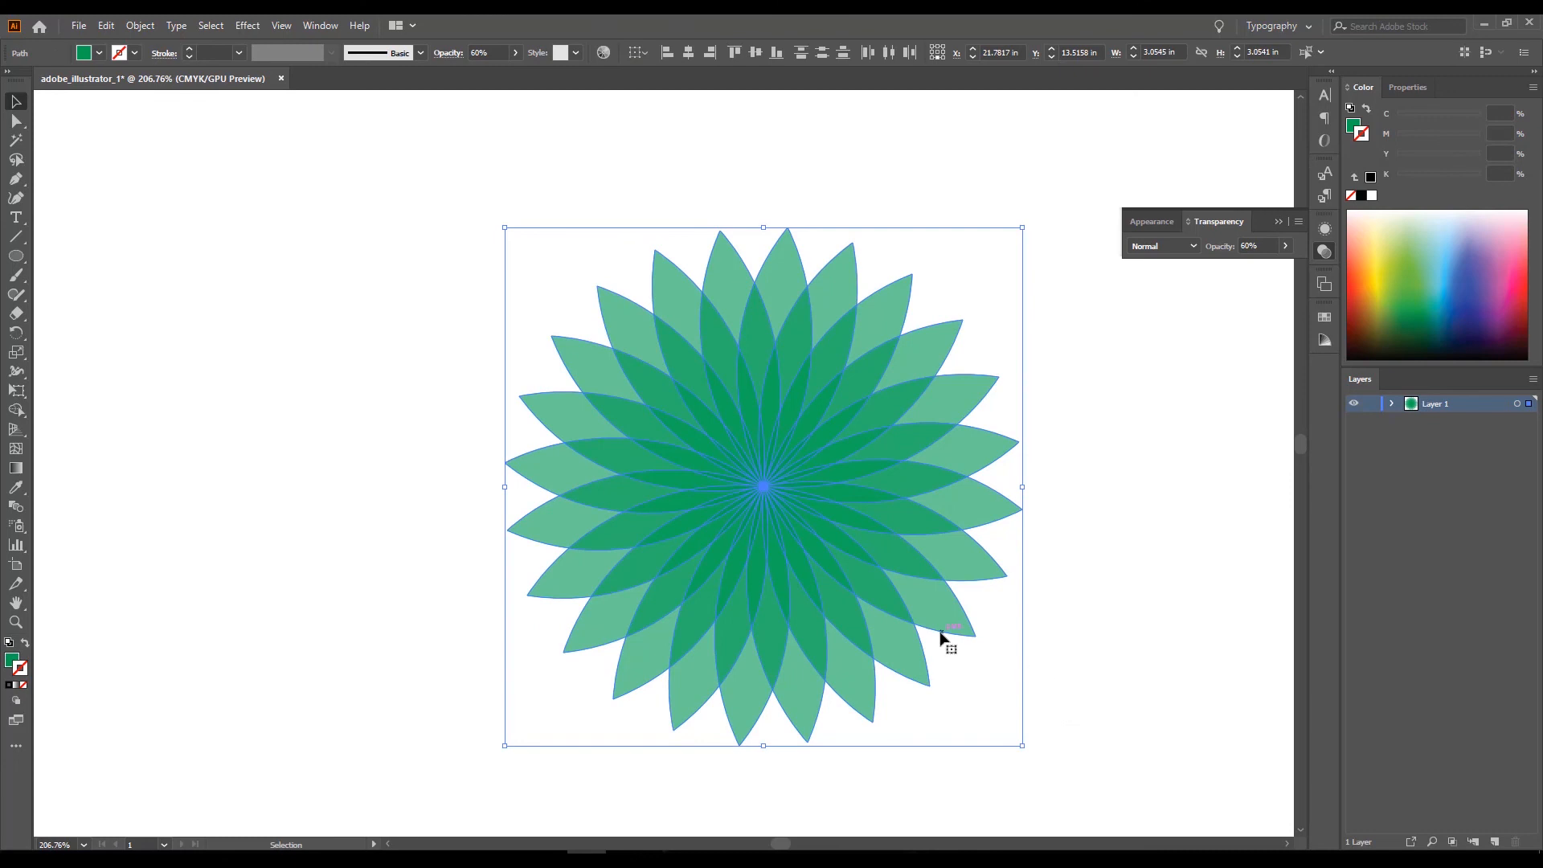
pyautogui.hotkey('ctrl', 'g')
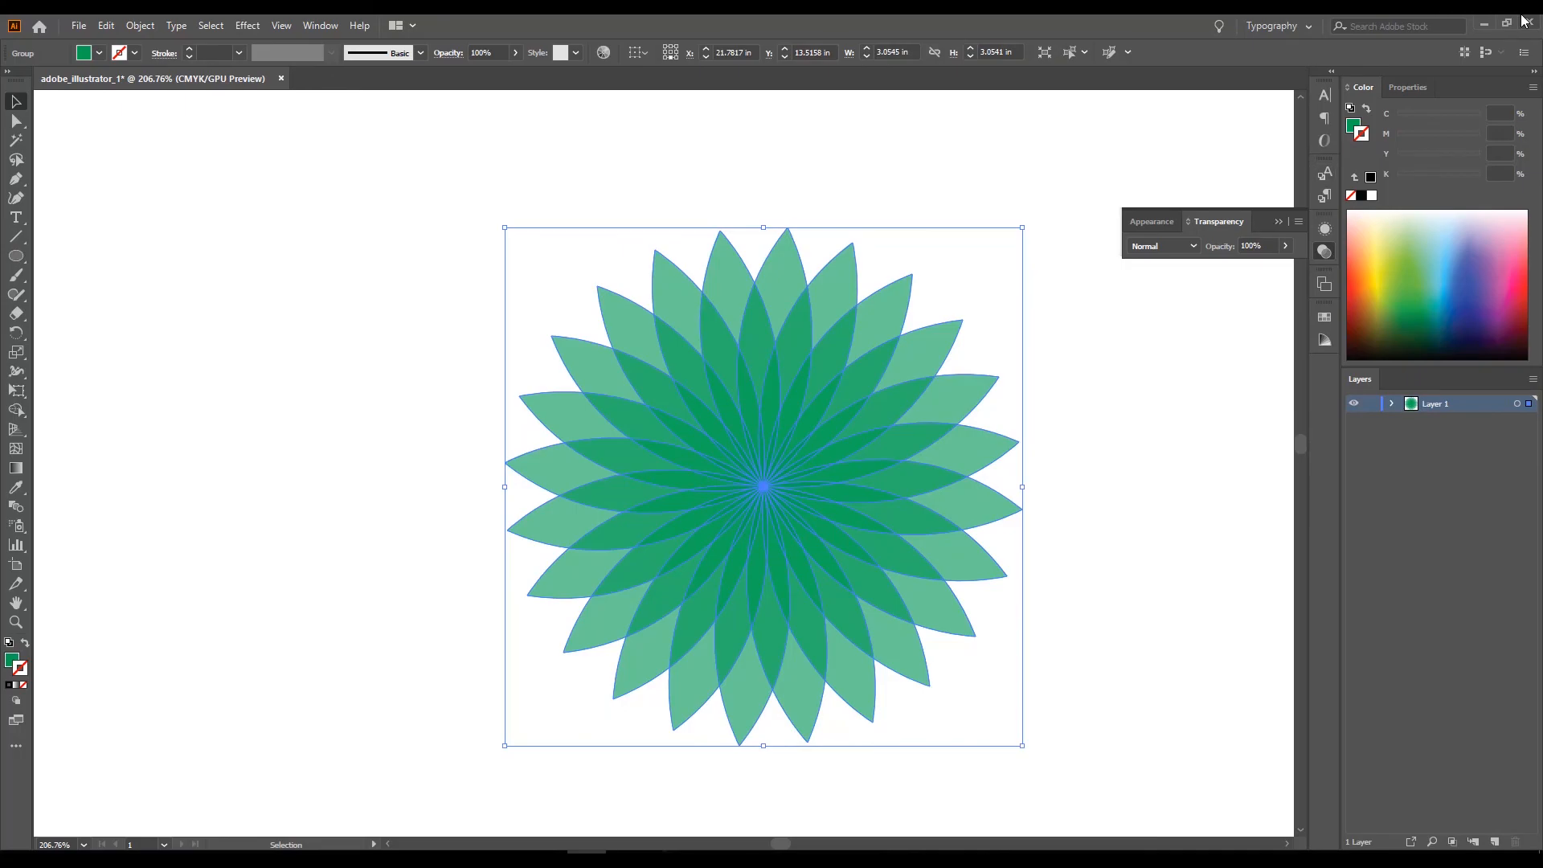
pyautogui.click(1485, 23)
pyautogui.click(547, 858)
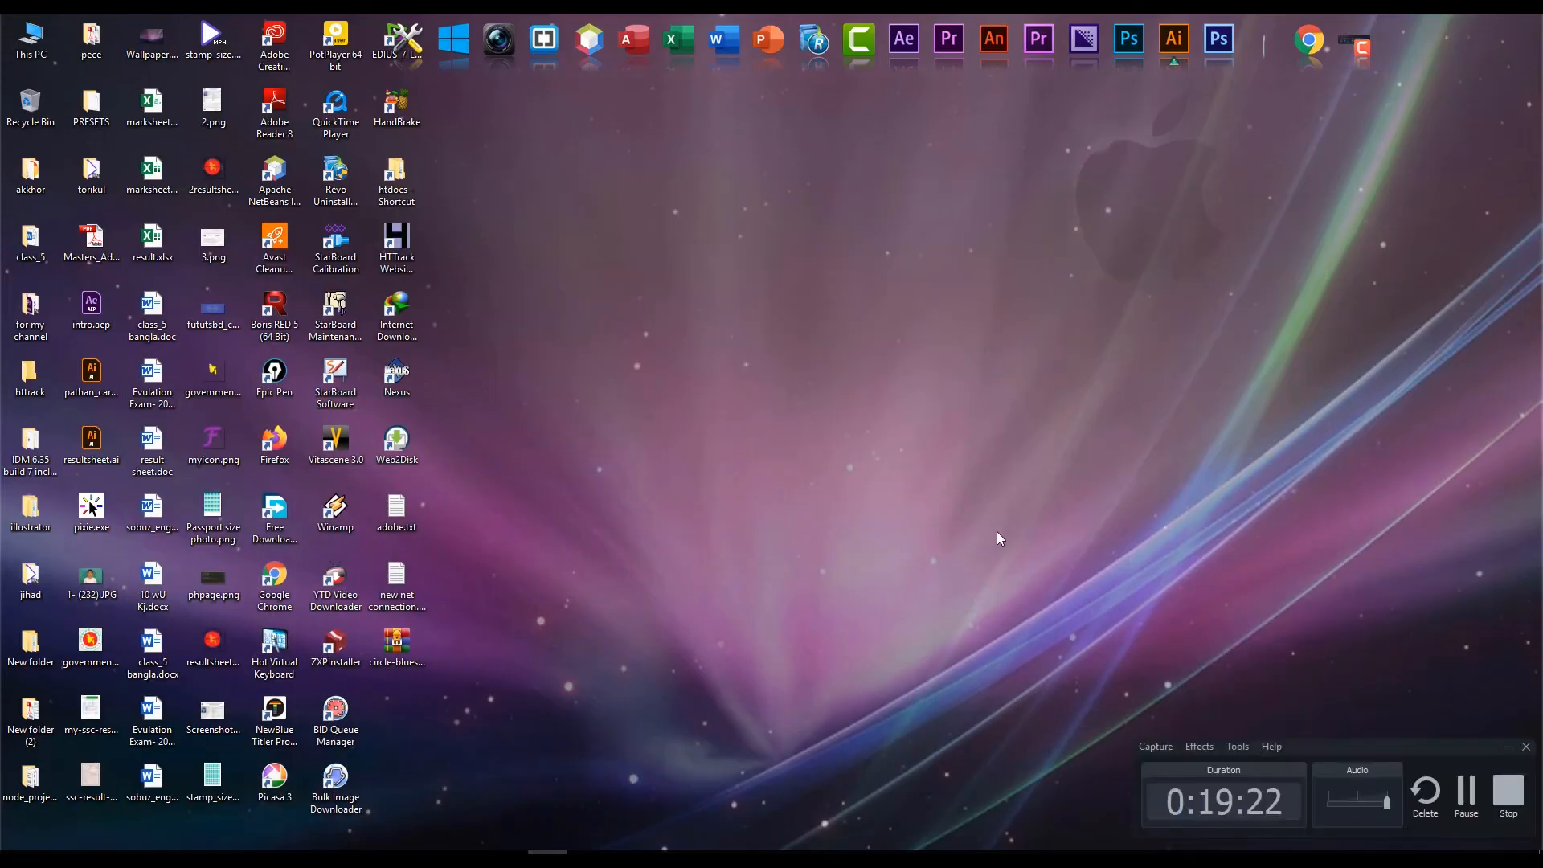